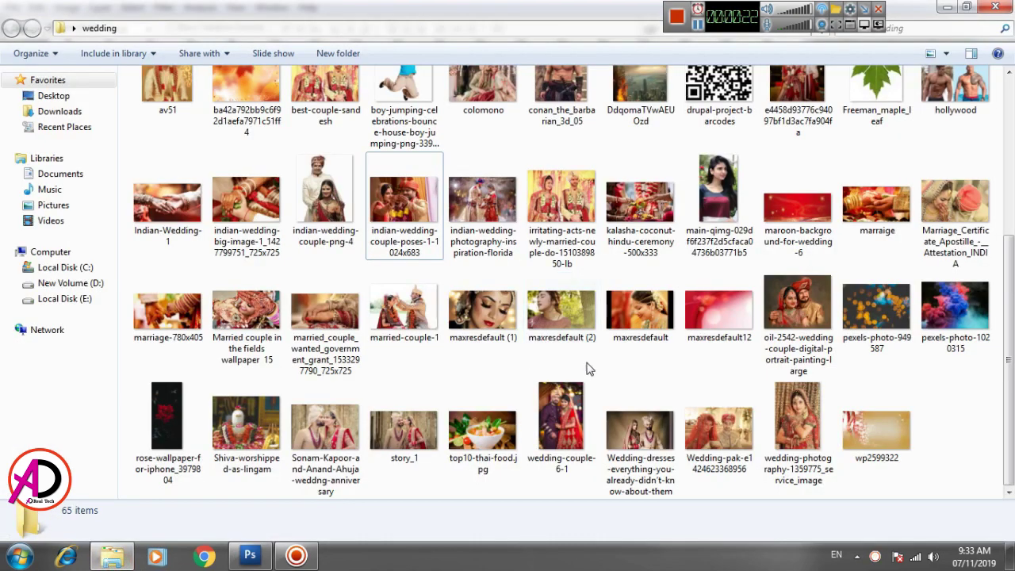
Step: Open the autumn-leaf image ba42a792bb9c6f92d1aefa7971c51ff4 from the wedding folder in Photoshop and select its whole canvas
left_click(969, 402)
left_click(242, 134)
left_click_drag(253, 137, 399, 250)
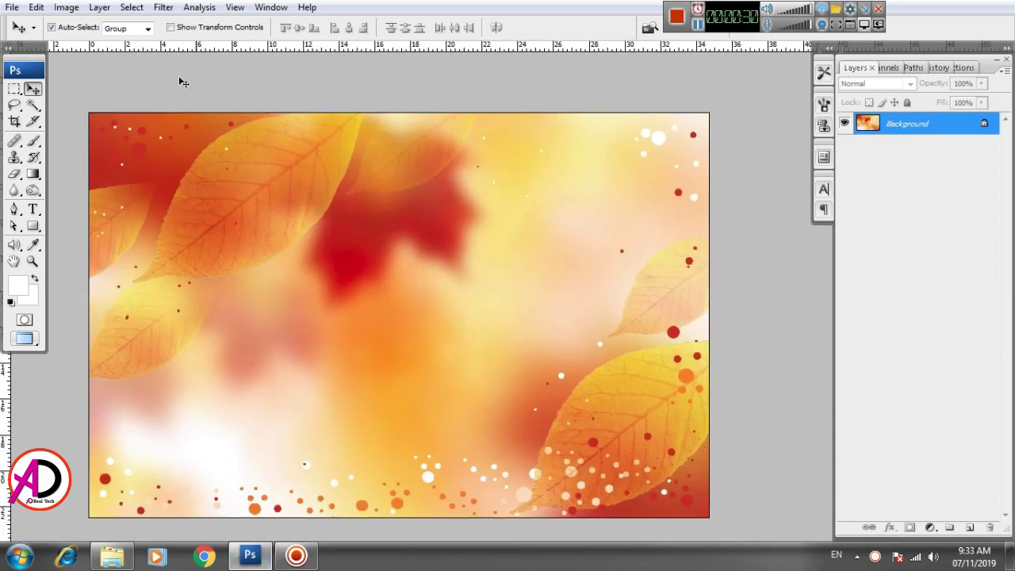
left_click(141, 8)
left_click(171, 24)
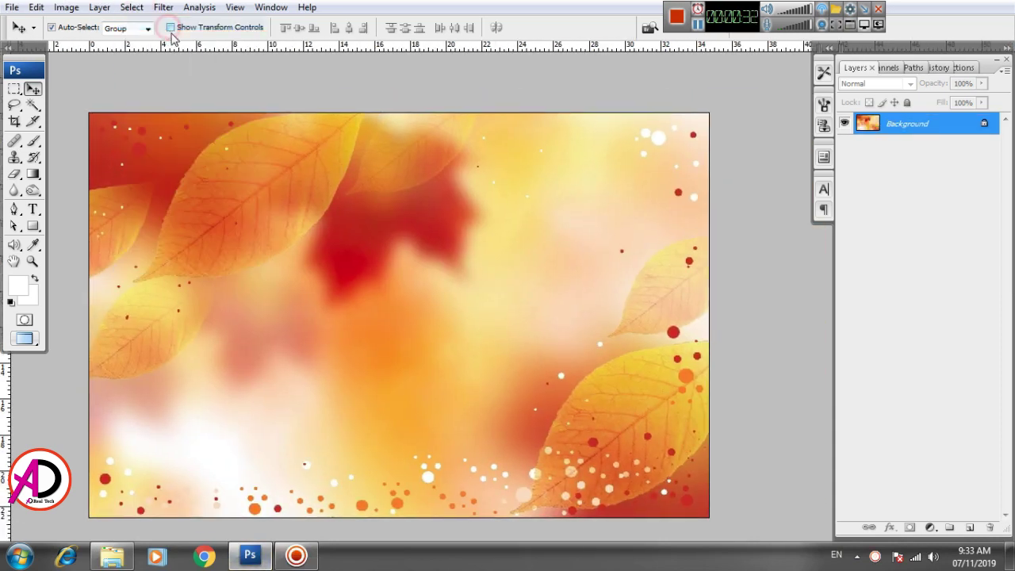
key("ctrl+Tab")
key("ctrl+v")
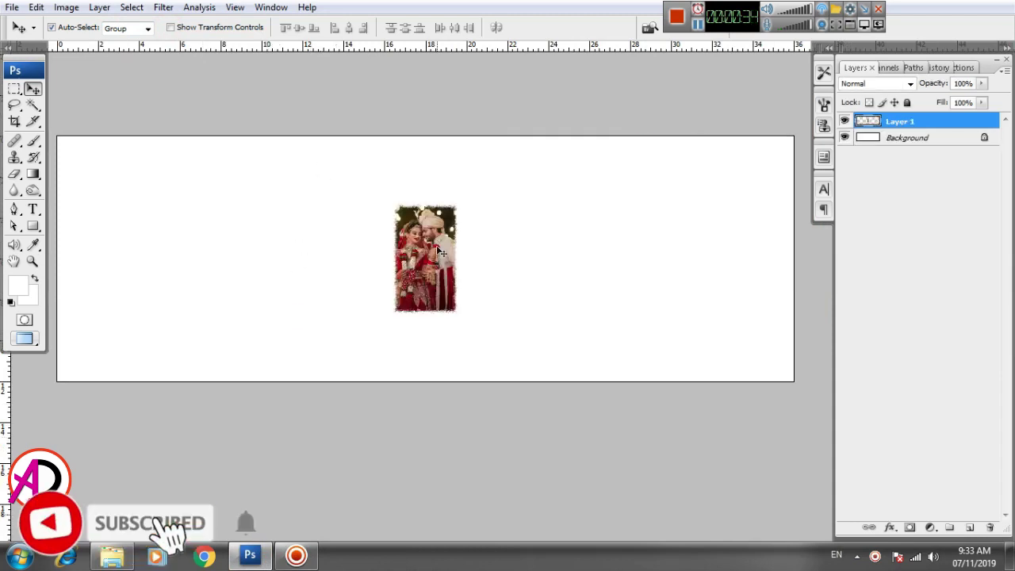
key("ctrl+z")
key("ctrl+Tab")
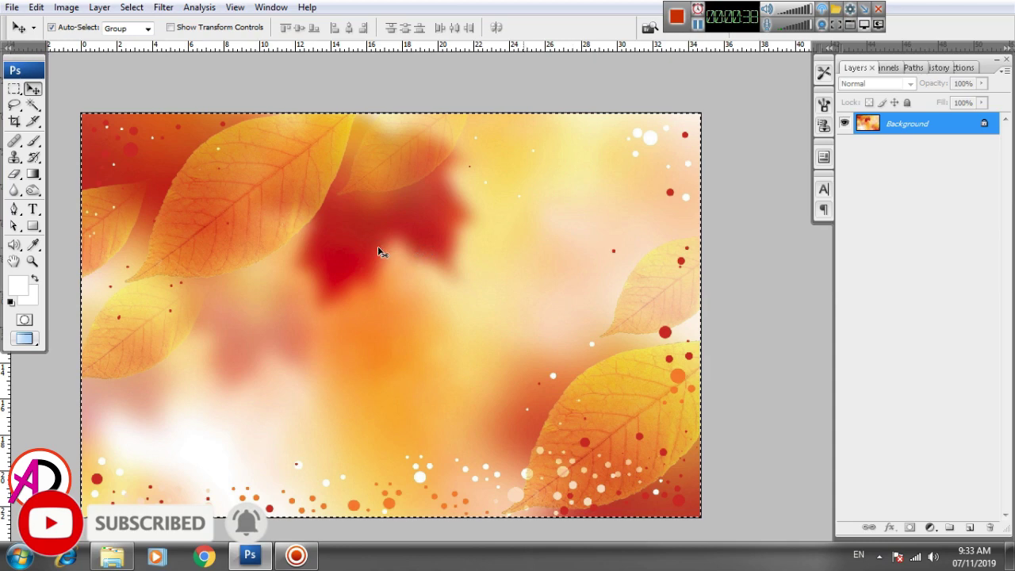
Step: Copy the selected leaf image into the blank wide document and shift it left of the canvas centre
key("ctrl+Tab")
left_click(442, 262)
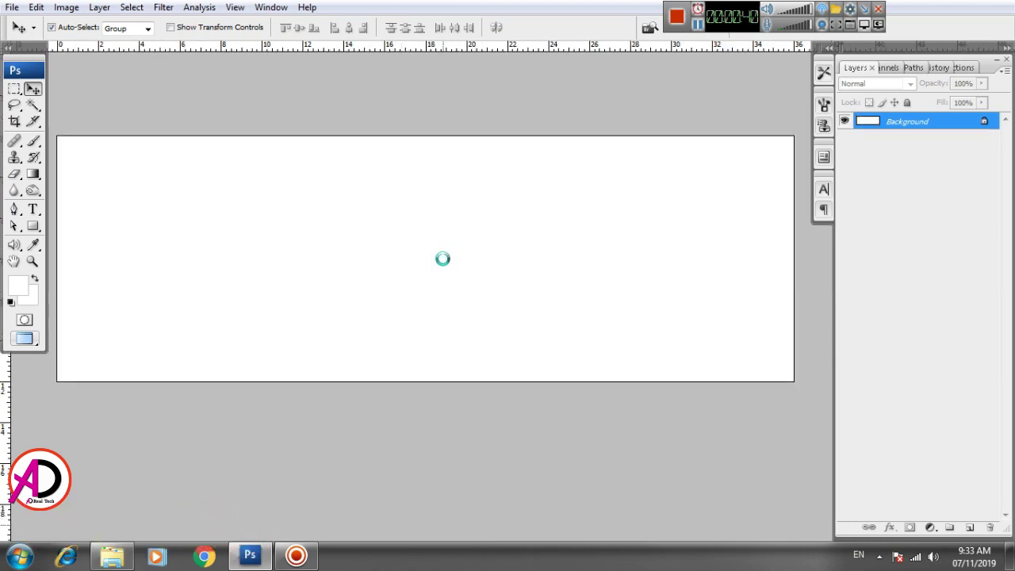
key("ctrl+v")
left_click_drag(460, 251, 386, 238)
Step: Enlarge the leaf layer with Free Transform to about 394% width and 538% height, positioning it to cover the entire wide canvas
key("ctrl+t")
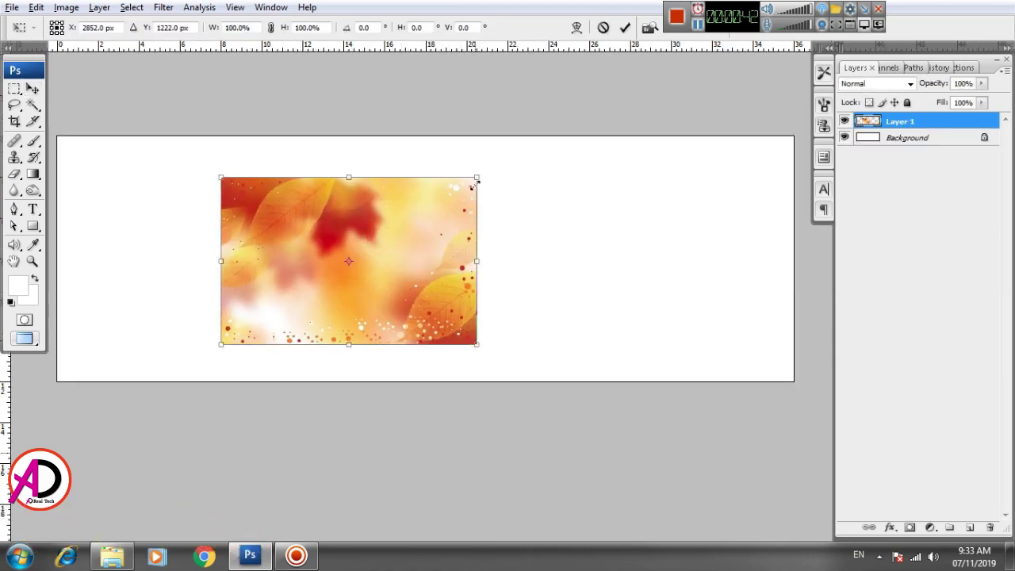
left_click_drag(476, 179, 609, 148)
left_click_drag(482, 224, 472, 241)
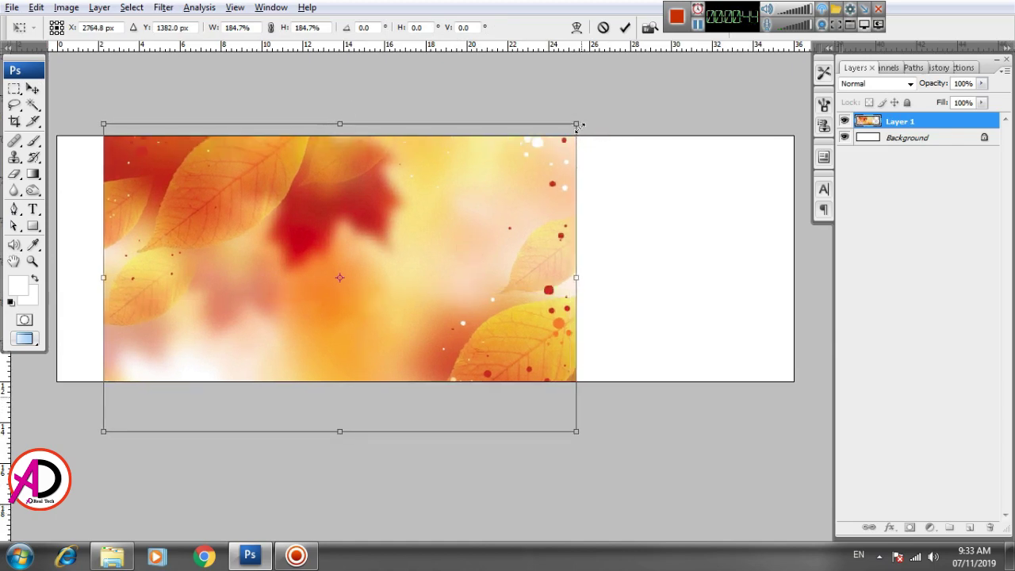
left_click_drag(578, 127, 721, 166)
left_click_drag(563, 333, 609, 181)
scroll(580, 324, "down", 4)
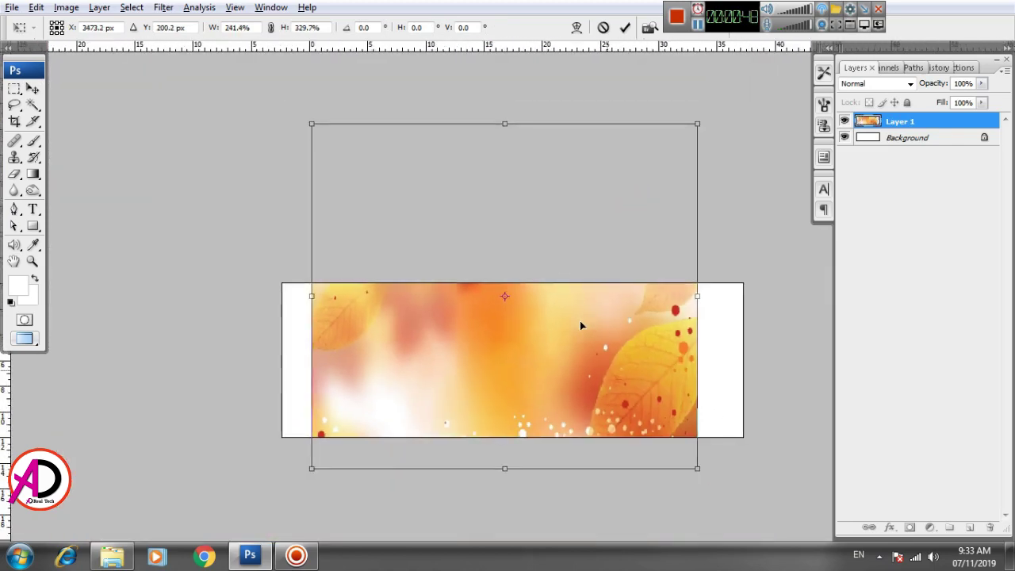
scroll(580, 322, "down", 2)
left_click_drag(657, 416, 725, 426)
left_click_drag(642, 354, 690, 318)
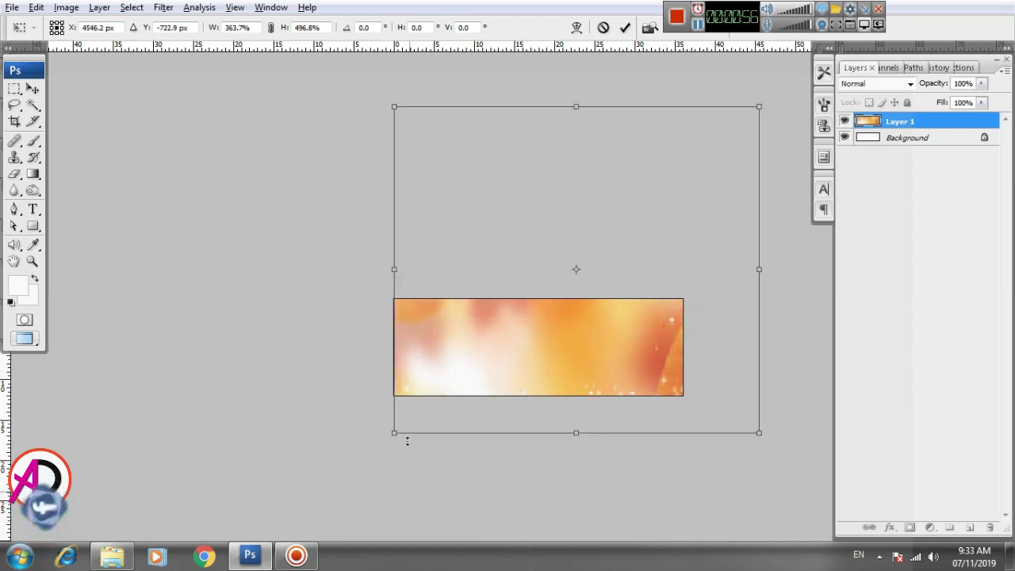
left_click_drag(403, 434, 373, 444)
left_click_drag(522, 387, 466, 382)
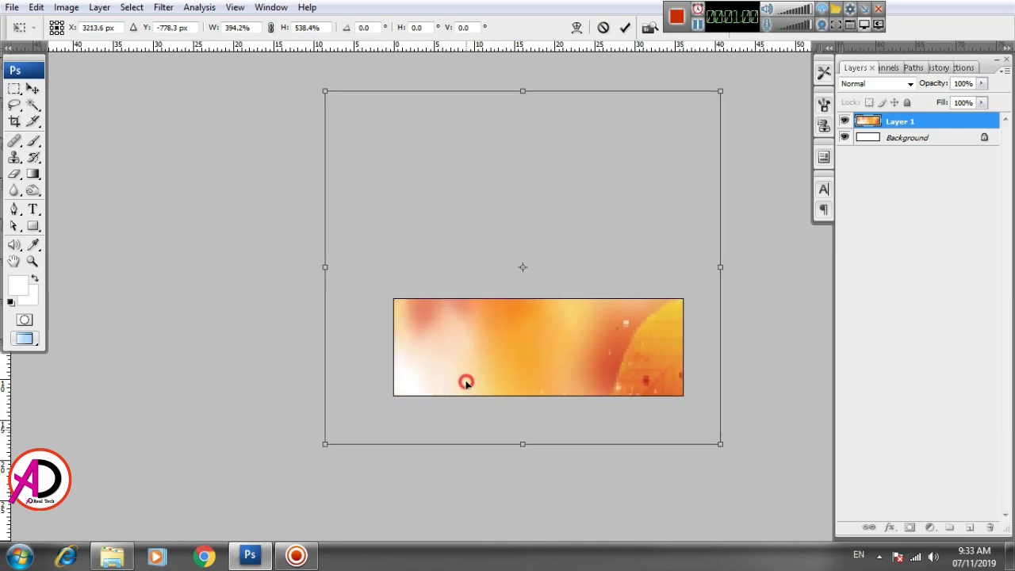
double_click(497, 366)
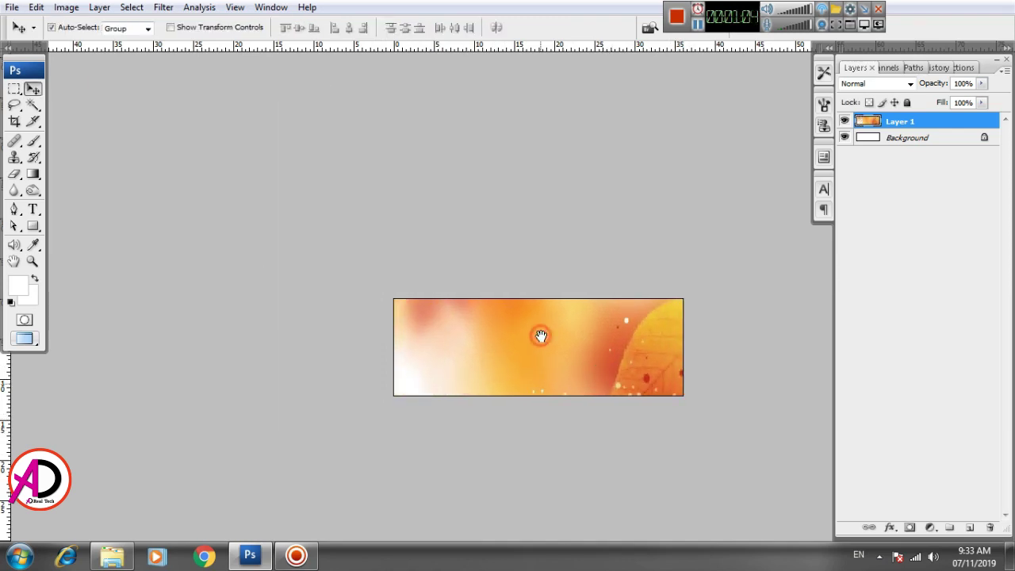
scroll(541, 337, "up", 2)
left_click_drag(522, 299, 361, 217)
left_click_drag(480, 280, 629, 321)
scroll(528, 291, "up", 1)
scroll(566, 296, "down", 2)
scroll(566, 295, "up", 3)
scroll(443, 395, "down", 1)
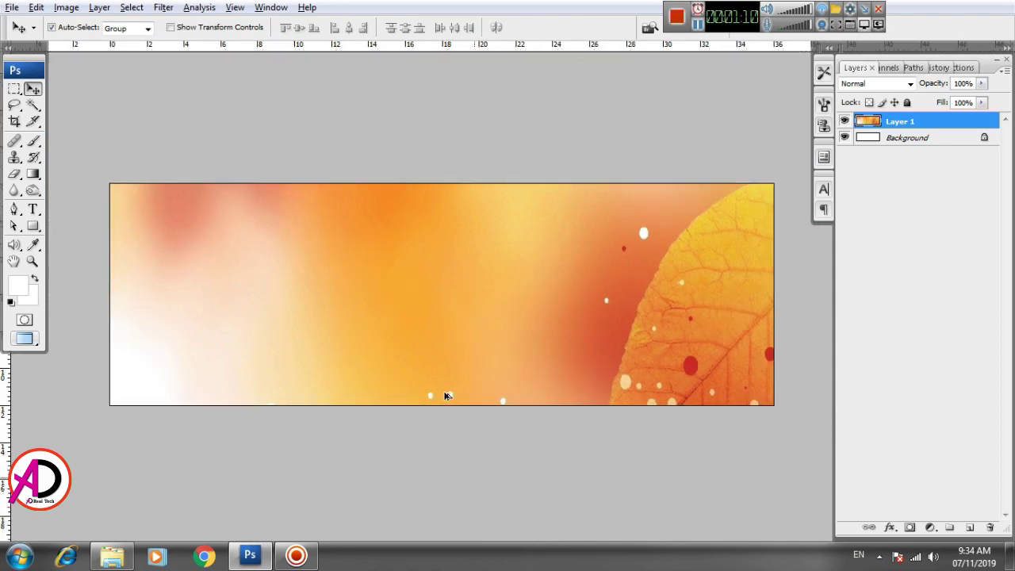
Step: Open indian-wedding-couple-poses-1-1024x683 from the wedding folder in Photoshop and crop away the lilac curtain strip along its right edge
left_click(112, 556)
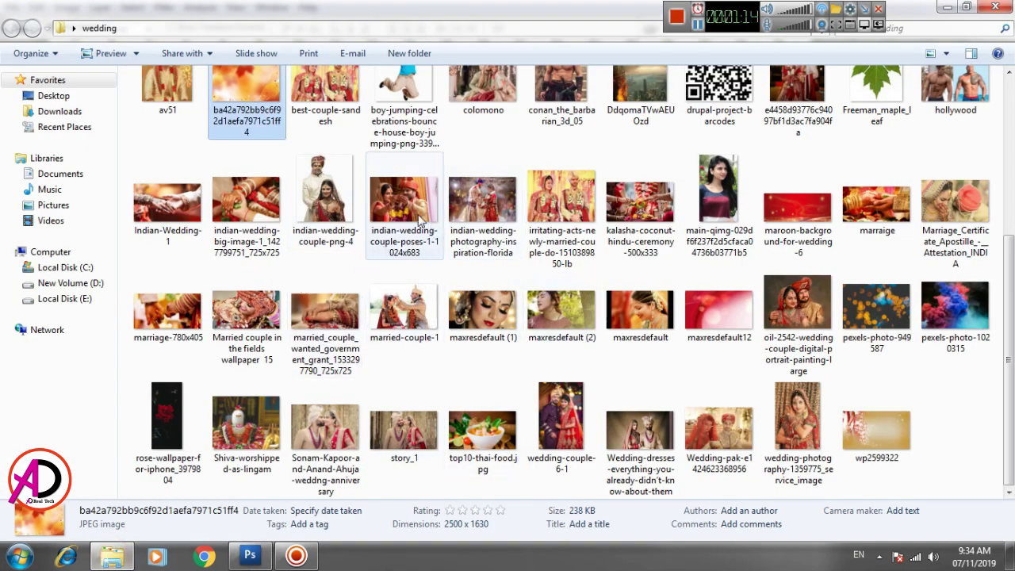
left_click_drag(397, 210, 530, 222)
left_click(15, 90)
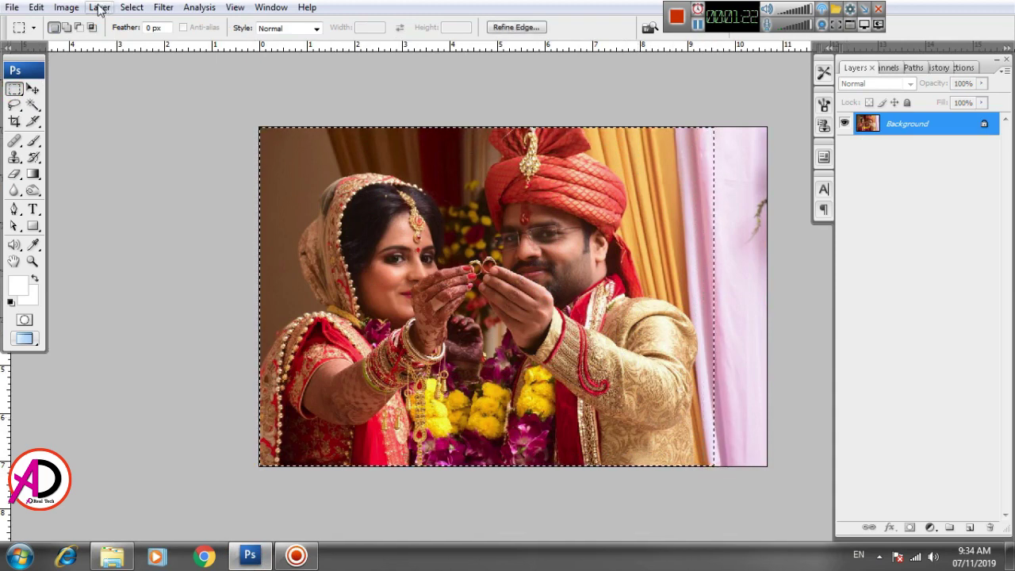
left_click(69, 8)
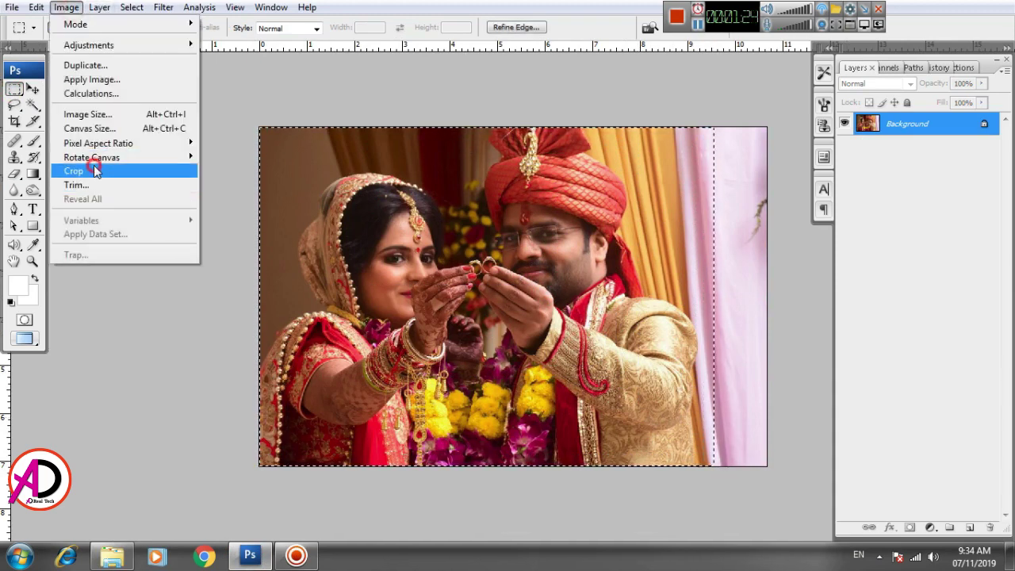
left_click(91, 170)
key("ctrl+d")
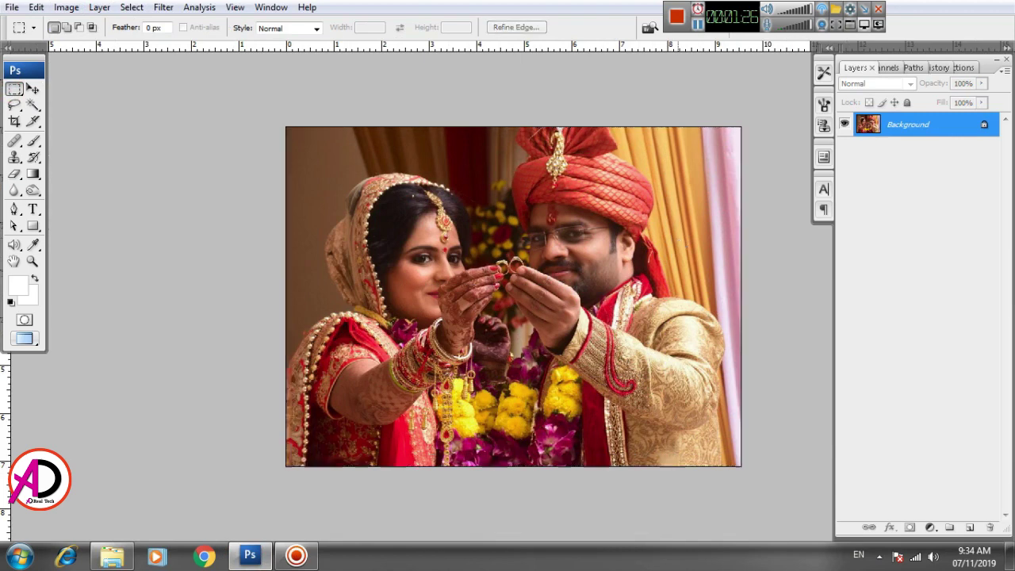
Step: Convert the couple photo's background into a regular layer and add an empty layer beneath it, leaving that empty layer selected
double_click(958, 130)
left_click(635, 176)
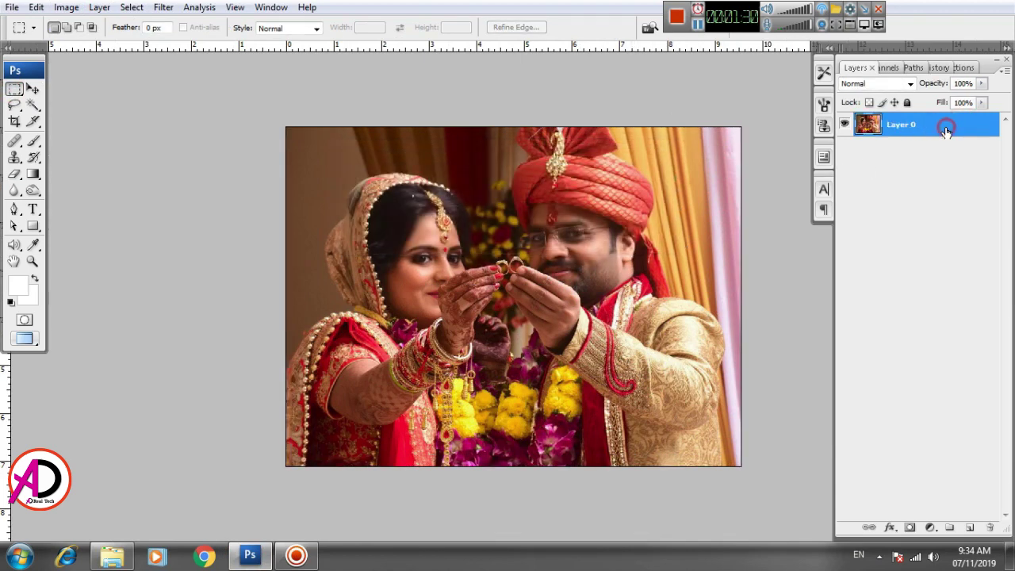
left_click(968, 527)
left_click_drag(922, 115, 918, 168)
left_click(890, 127)
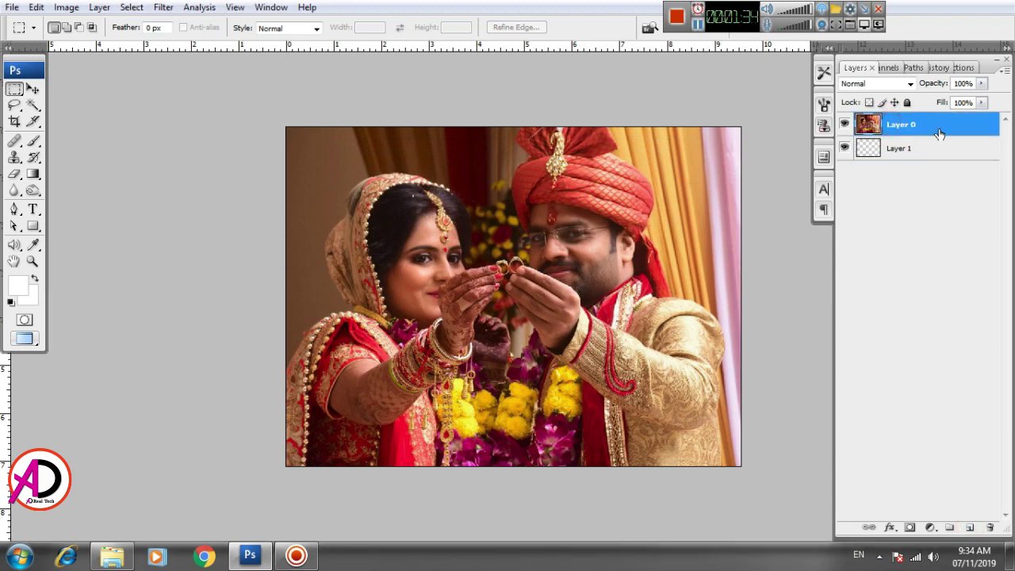
left_click(913, 157)
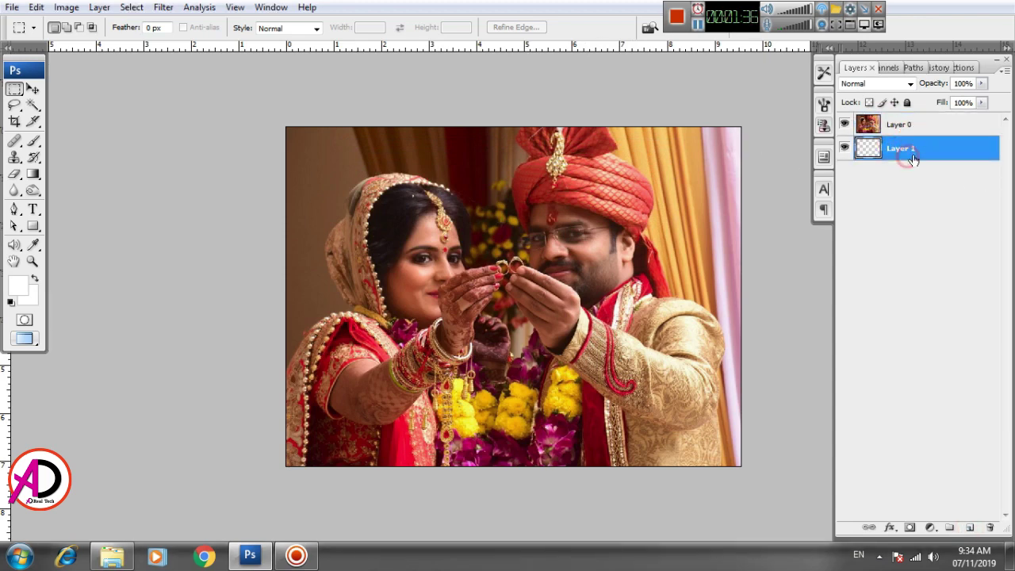
left_click(67, 8)
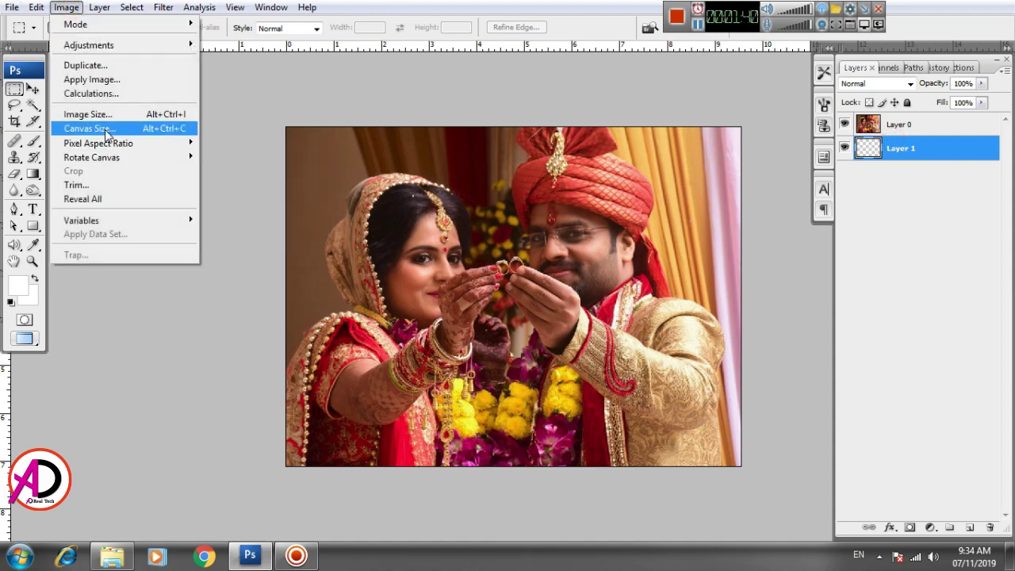
left_click(89, 129)
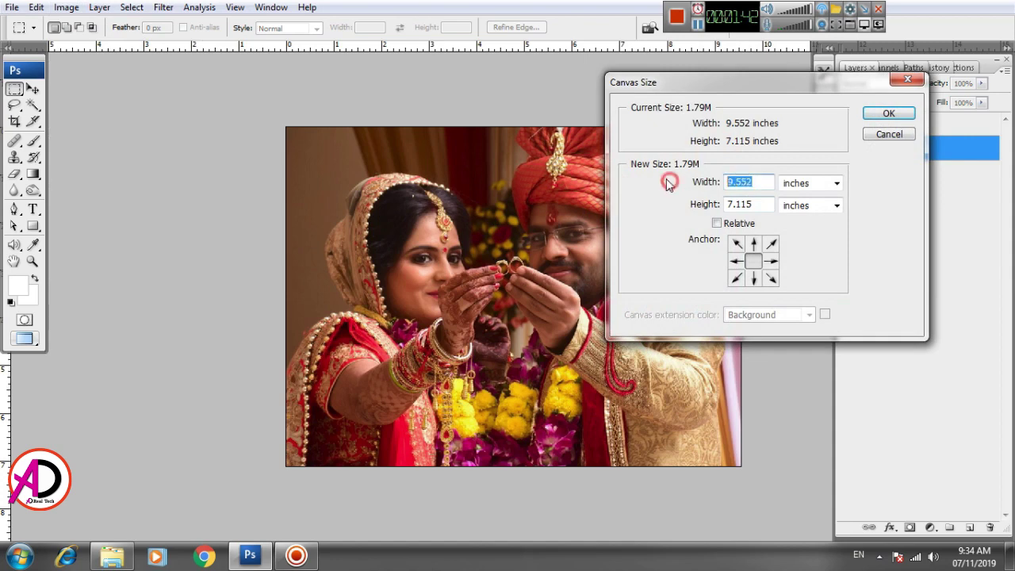
type("9")
key("Tab")
key("Tab")
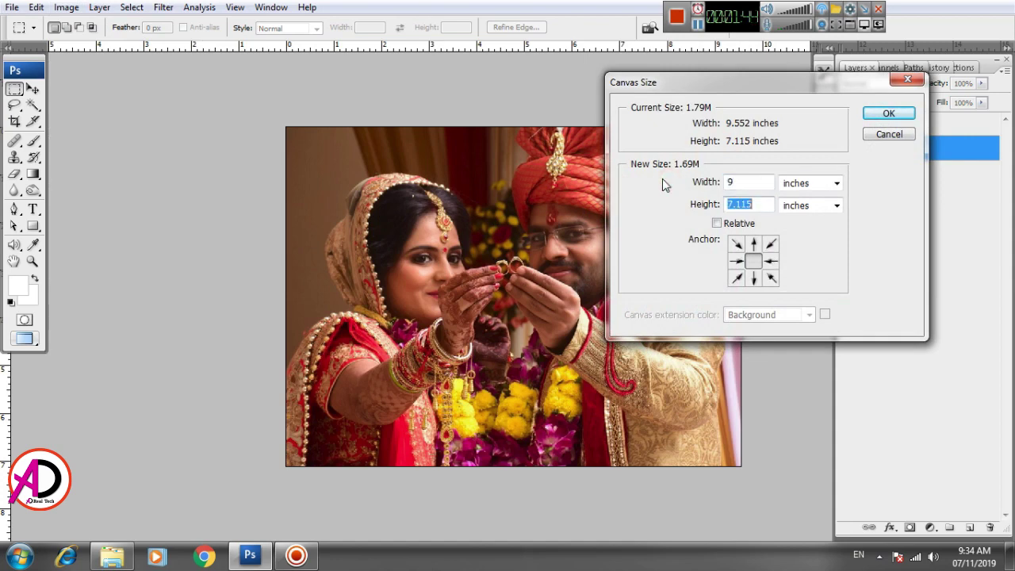
key("Escape")
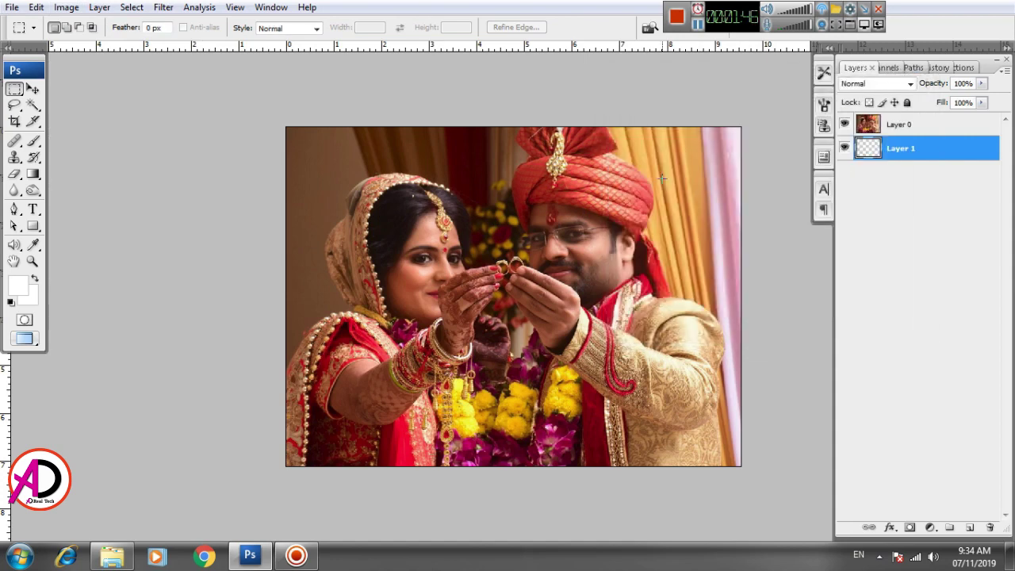
Step: Enlarge the canvas to 11 inches wide by 9 inches high and fill the empty lower layer with white
left_click(65, 8)
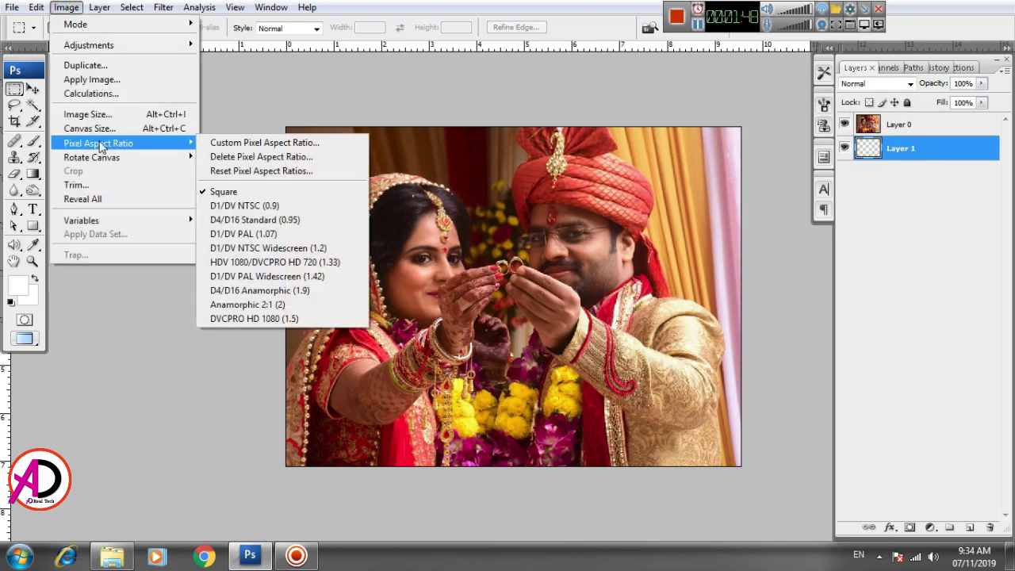
left_click(95, 128)
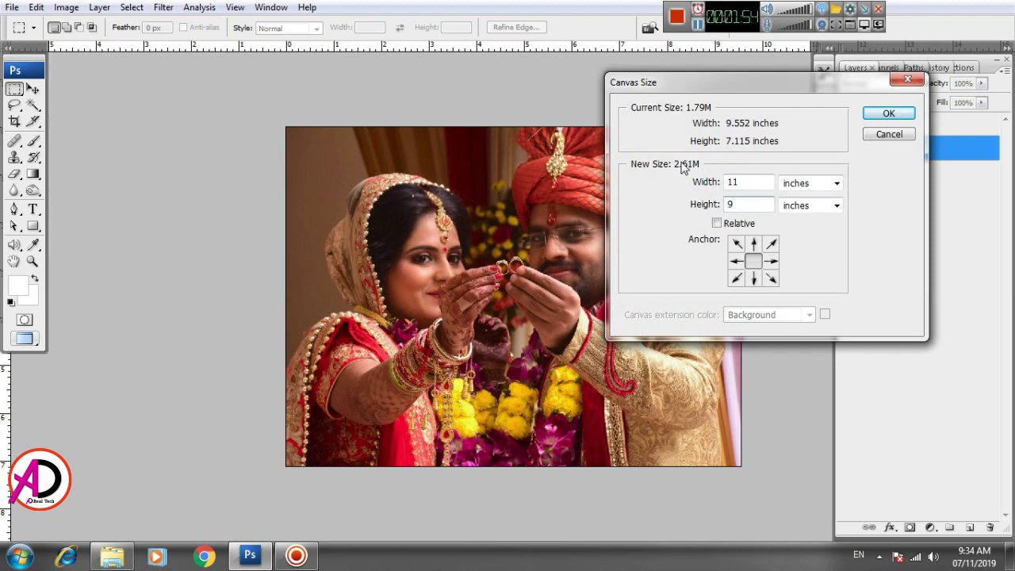
left_click(904, 123)
key("ctrl+minus")
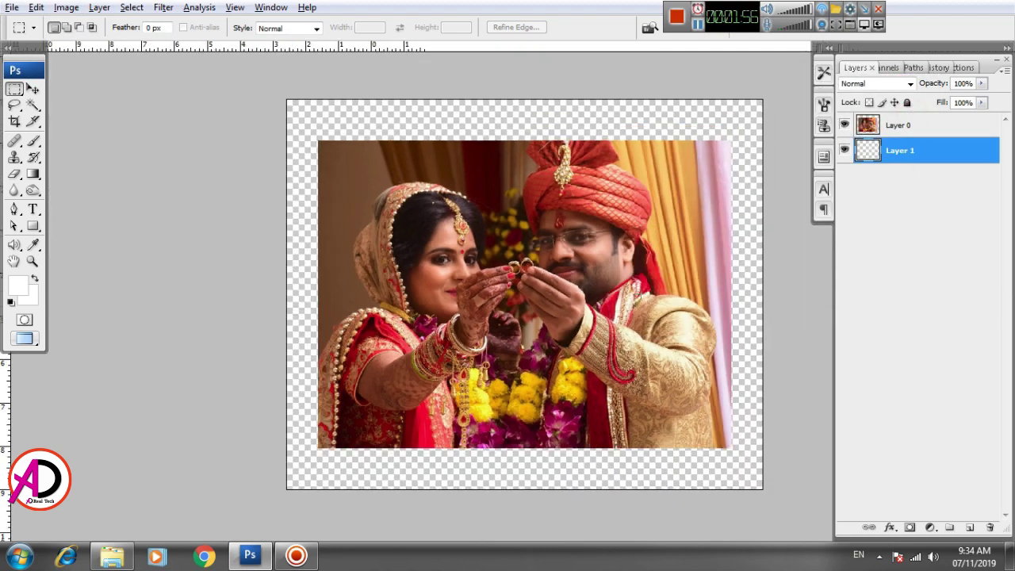
left_click_drag(675, 311, 623, 306)
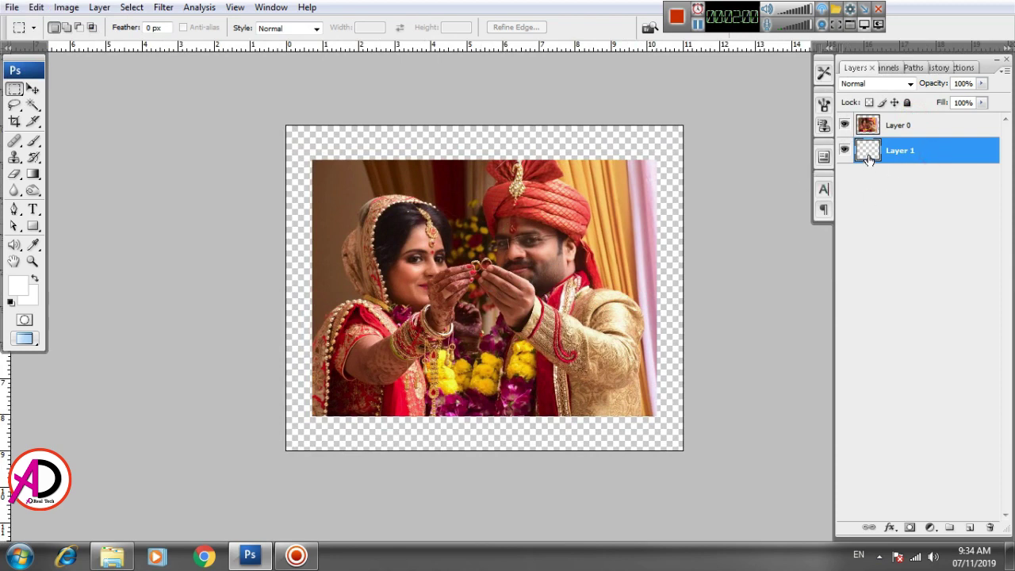
key("alt+BackSpace")
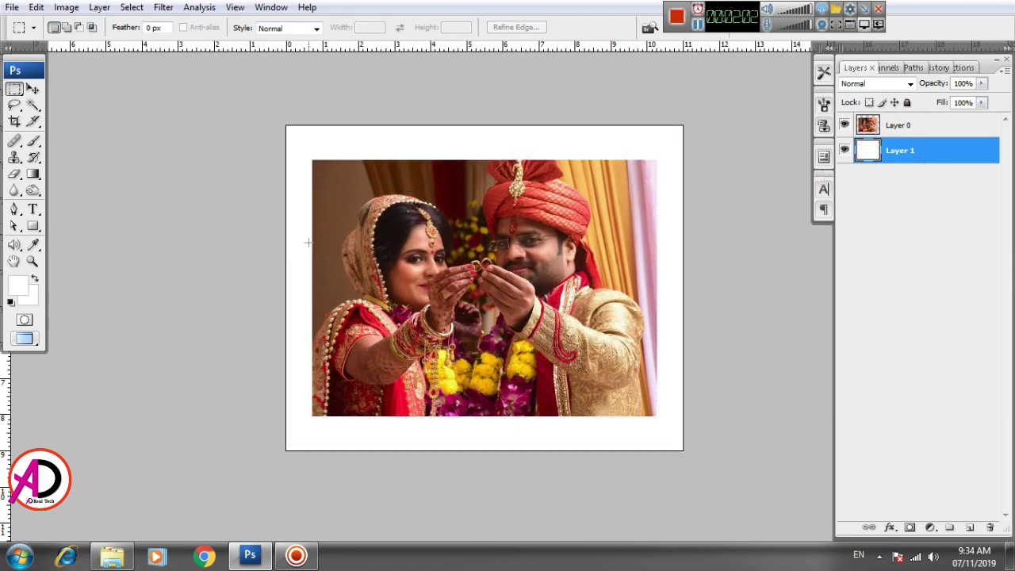
Step: Select the couple photo layer and load its outline as a selection
left_click(31, 91)
left_click(401, 239)
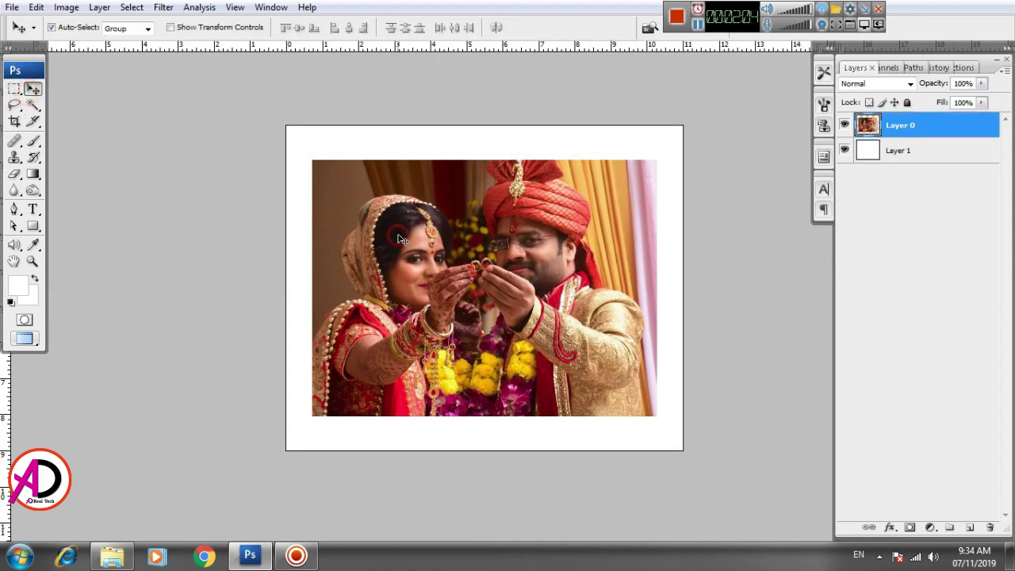
scroll(617, 286, "down", 1)
scroll(616, 287, "up", 1)
left_click(63, 9)
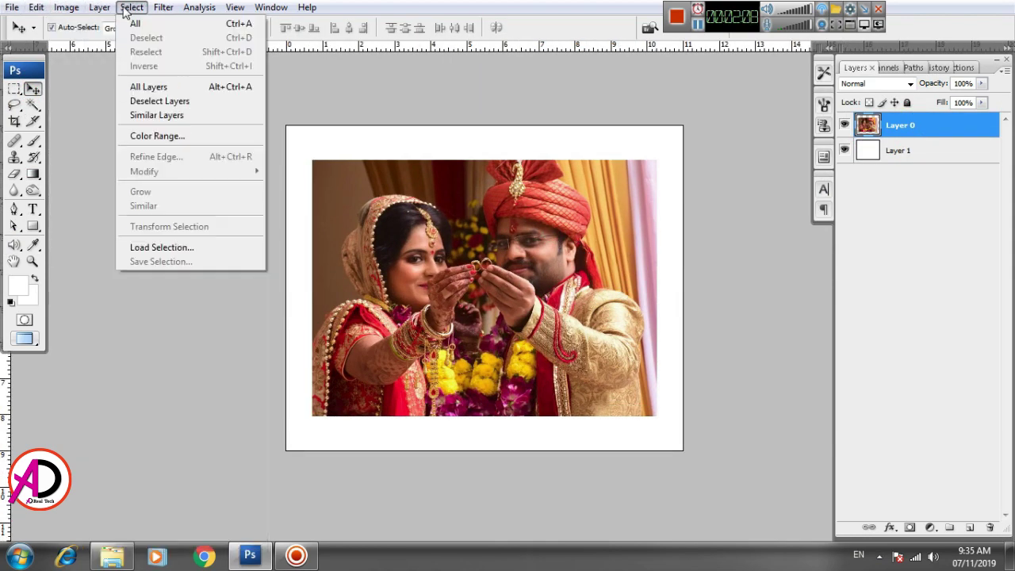
left_click(176, 246)
left_click(620, 153)
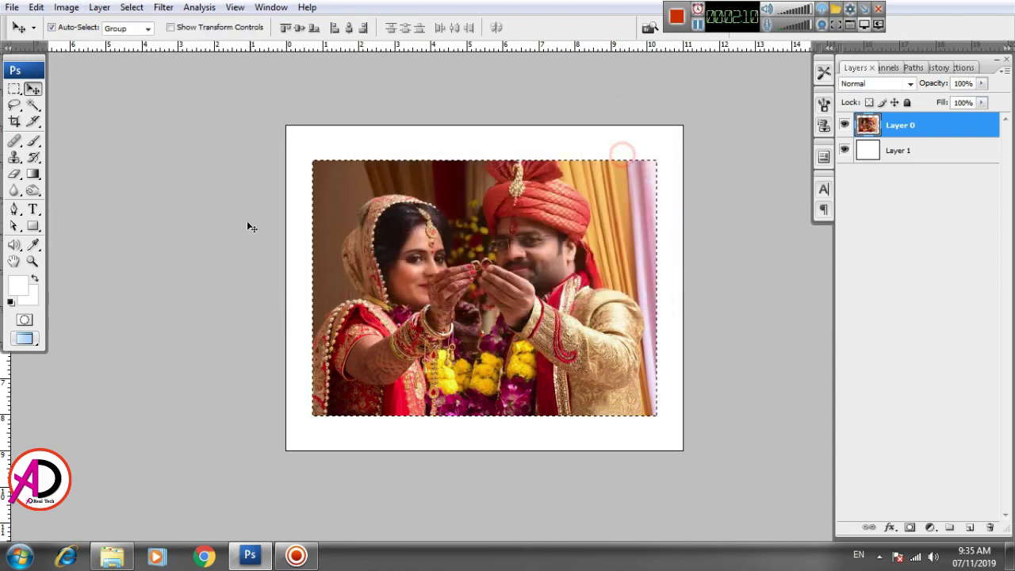
Step: Contract the selection around the couple photo by 80 pixels
left_click(129, 8)
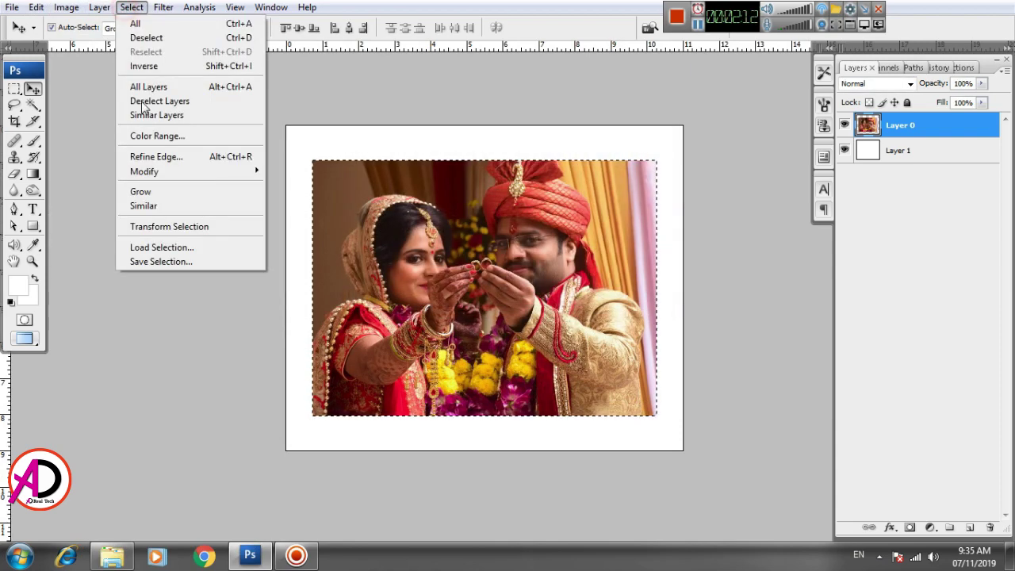
left_click(167, 175)
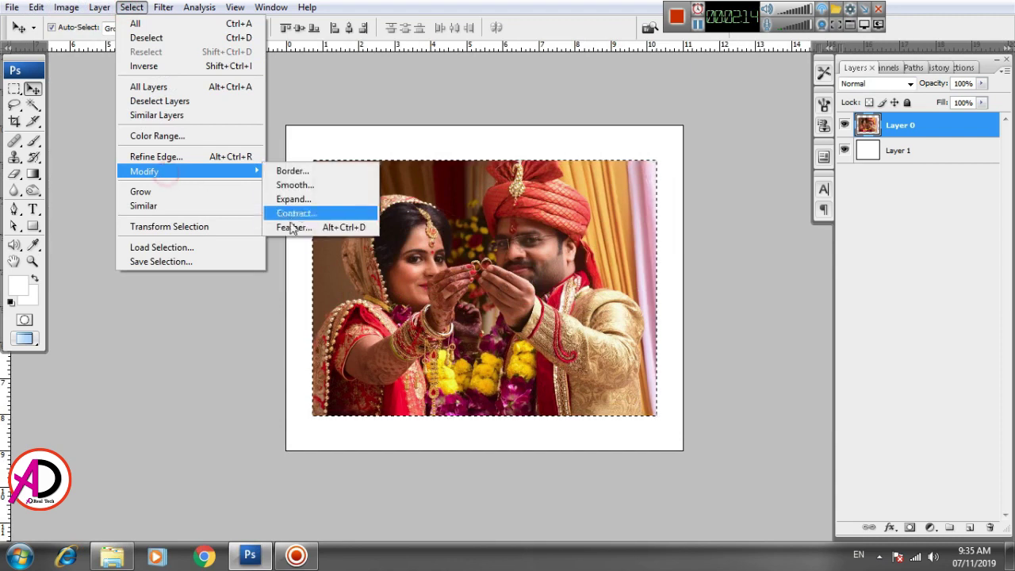
left_click(315, 215)
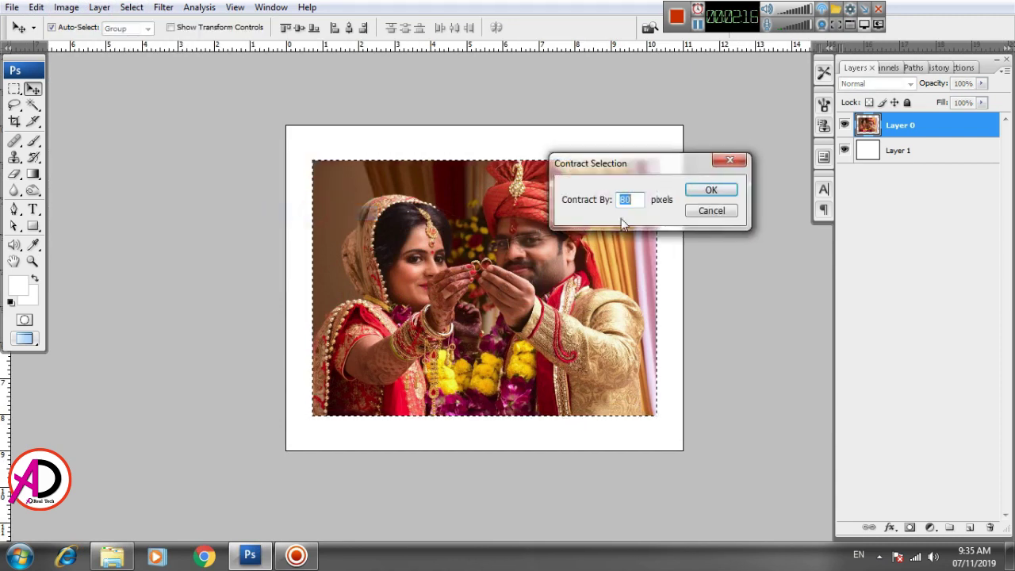
left_click(710, 191)
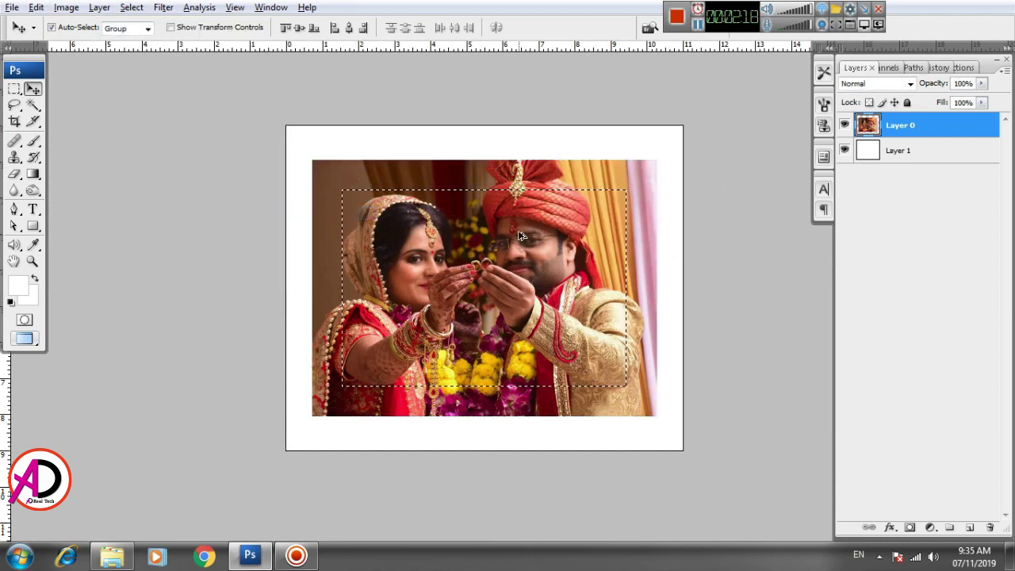
Step: Undo the 80-pixel contraction and try contracting the selection around the couple photo by 70 pixels
key("ctrl+z")
left_click(132, 7)
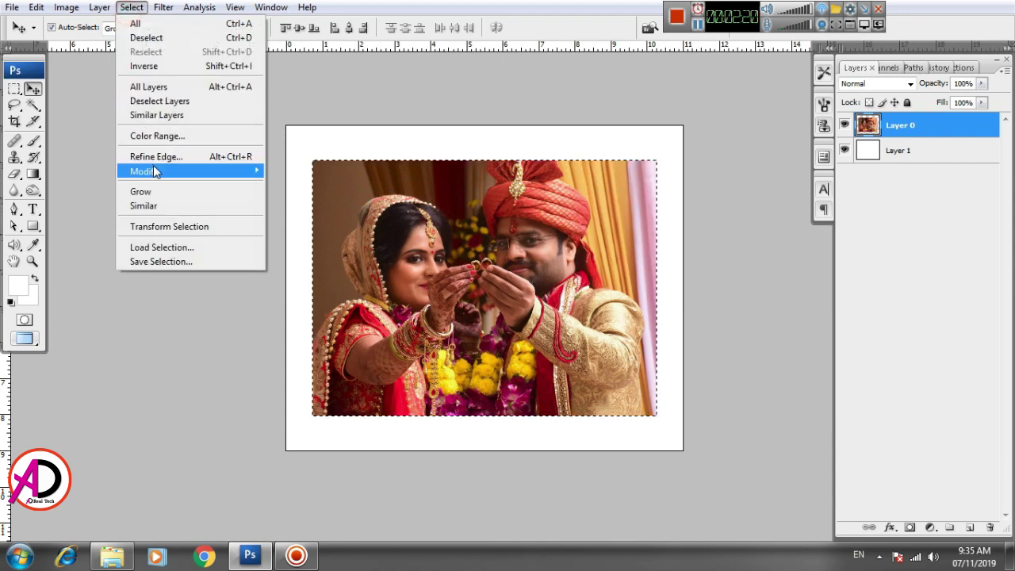
mouse_move(155, 171)
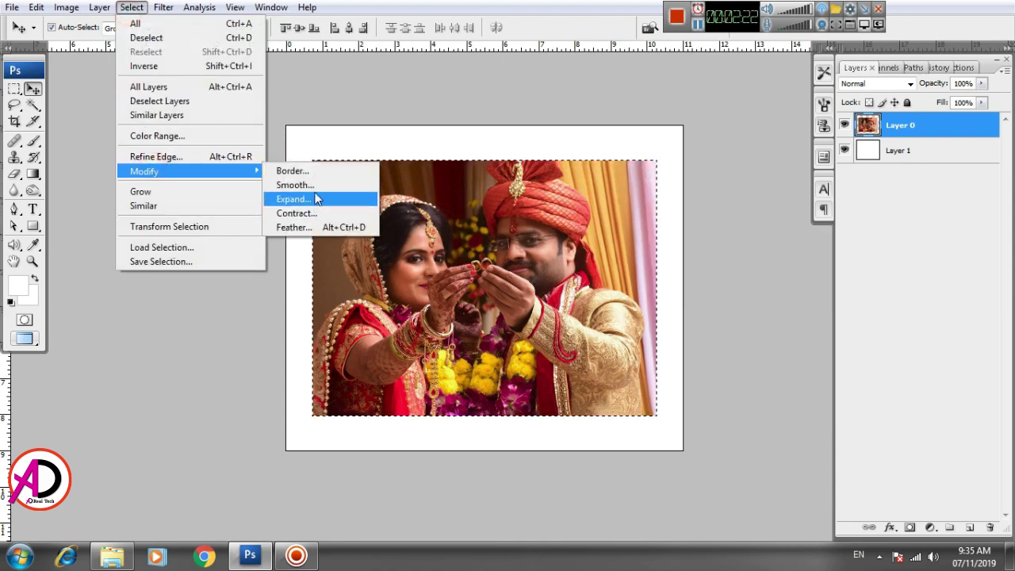
left_click(317, 212)
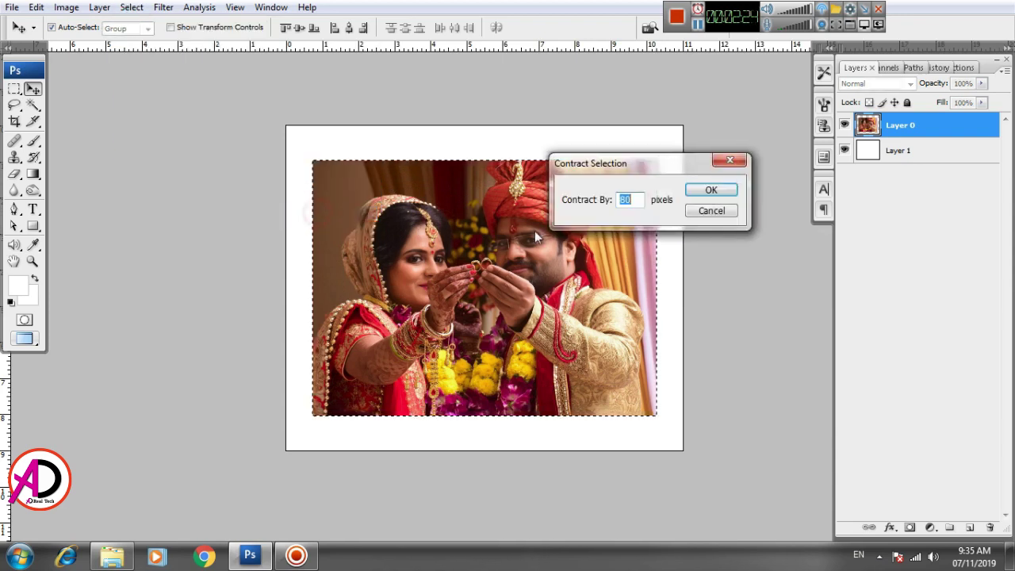
type("70")
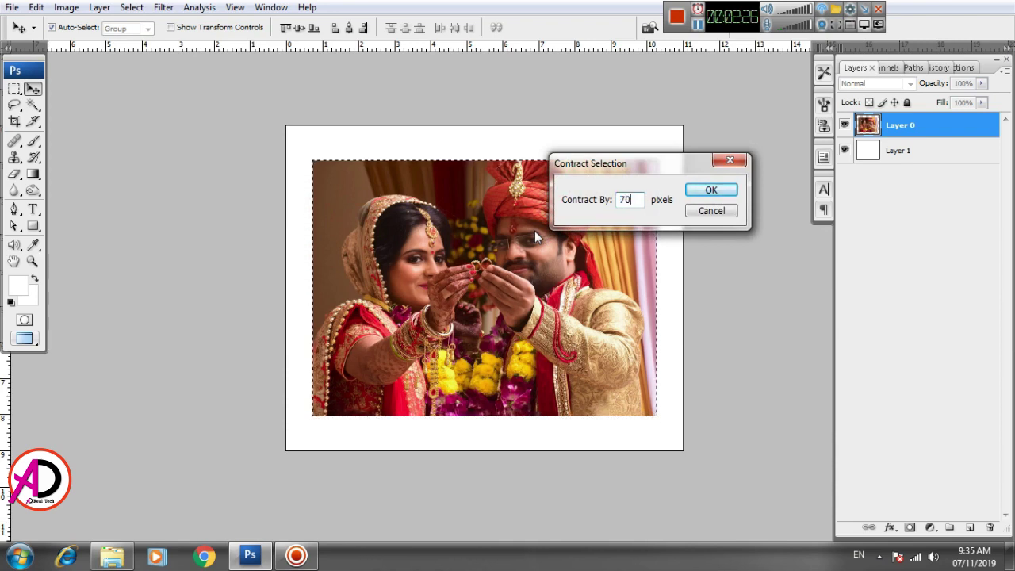
key("Return")
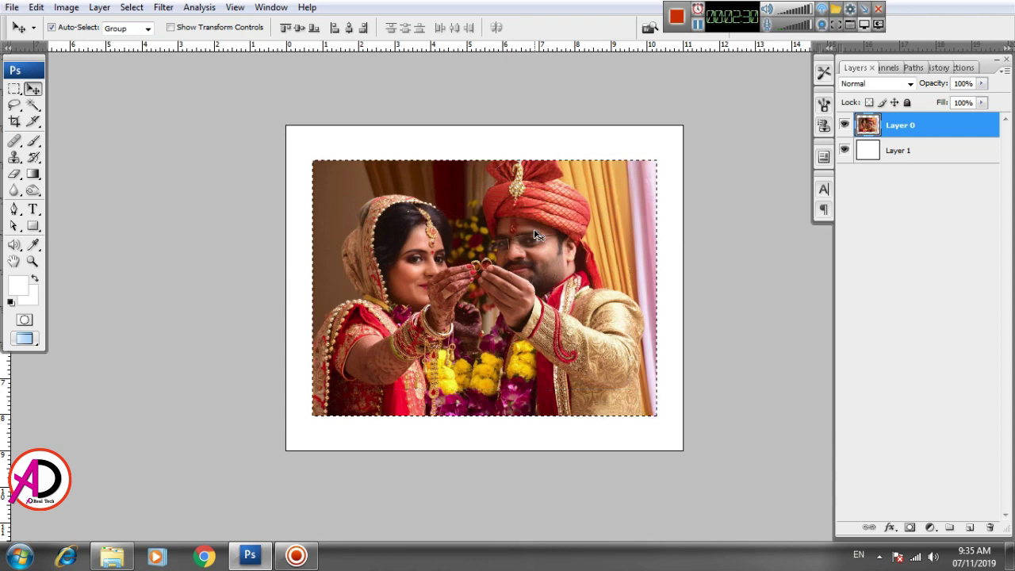
Step: Contract the selection around the couple photo by 60 pixels and turn it into a layer mask on the photo layer
left_click(132, 8)
mouse_move(177, 170)
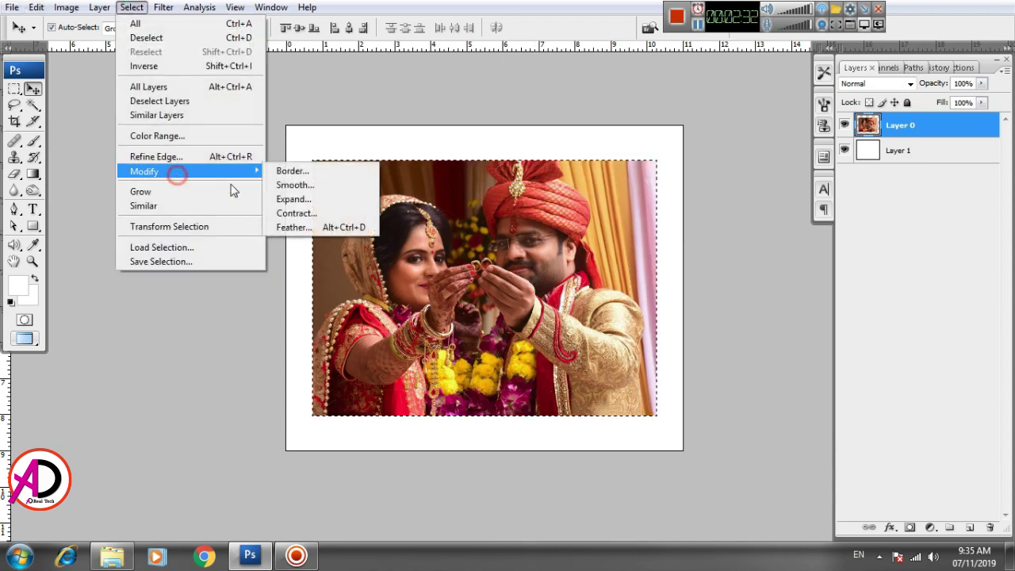
left_click(295, 213)
type("8")
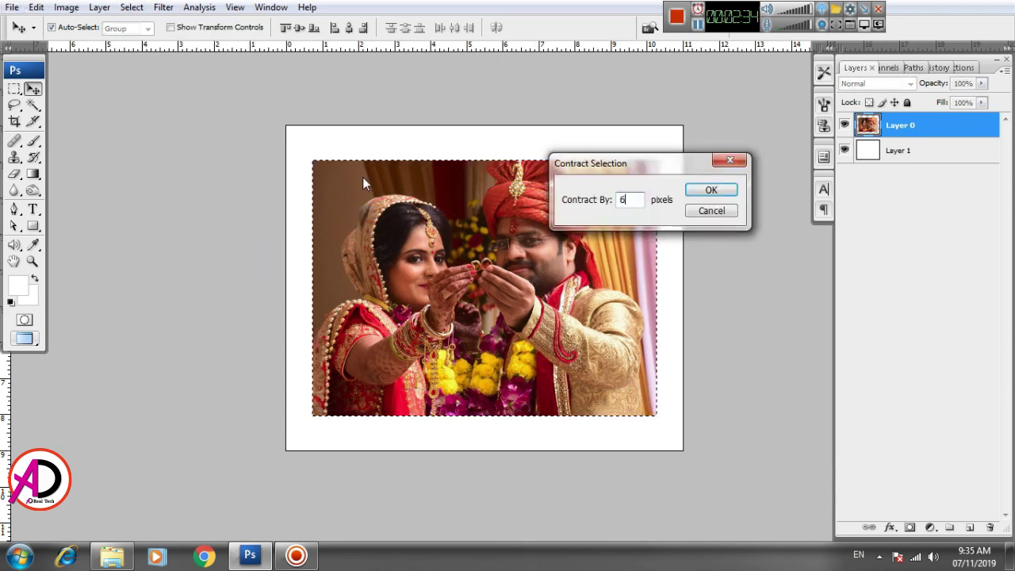
key("Return")
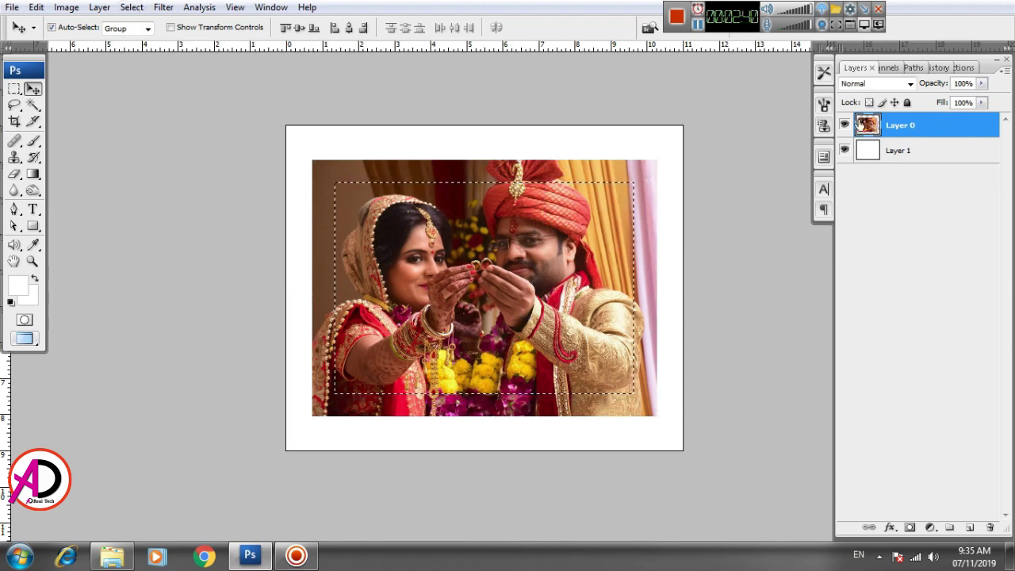
left_click(910, 528)
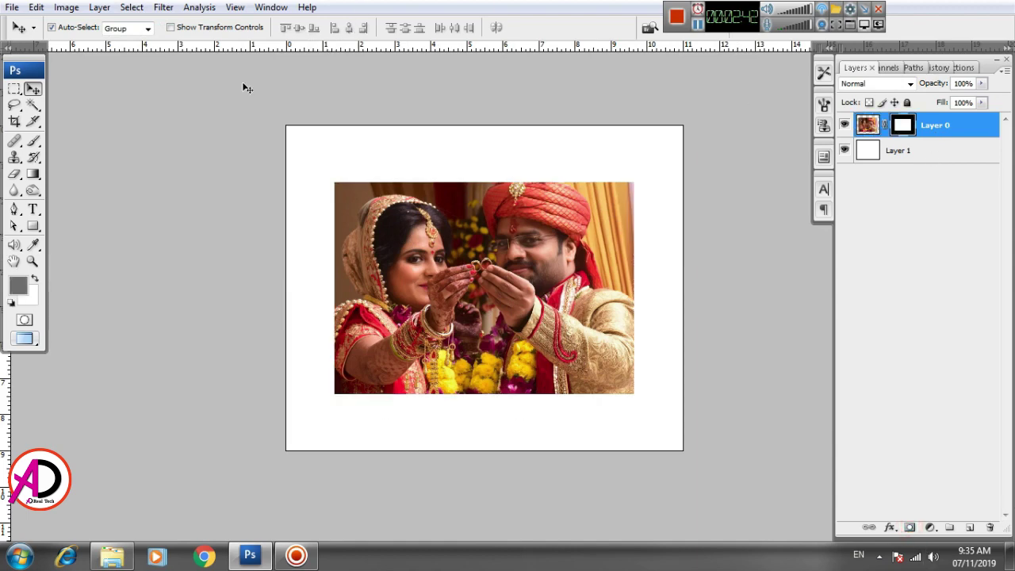
Step: Apply the Sprayed Strokes filter to the photo's layer mask with stroke length 8, spray radius 22 and Right Diagonal direction
scroll(508, 238, "up", 3)
scroll(508, 238, "down", 2)
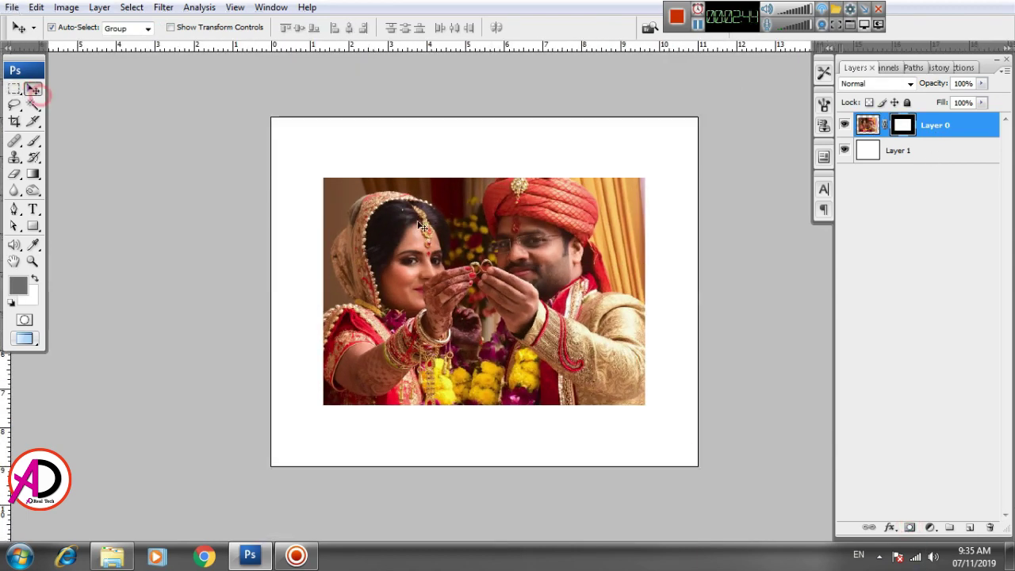
left_click(164, 7)
mouse_move(204, 170)
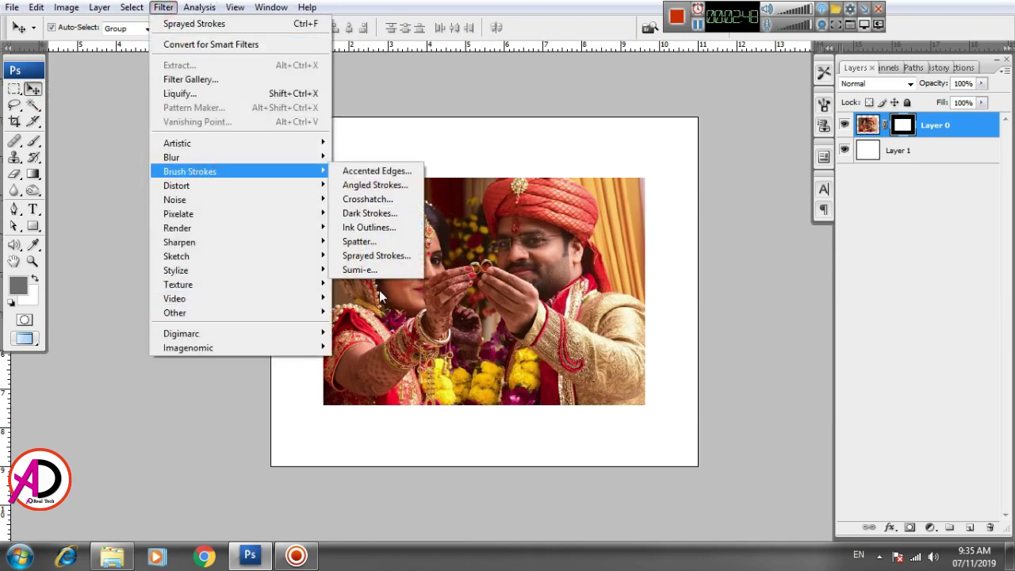
left_click(380, 241)
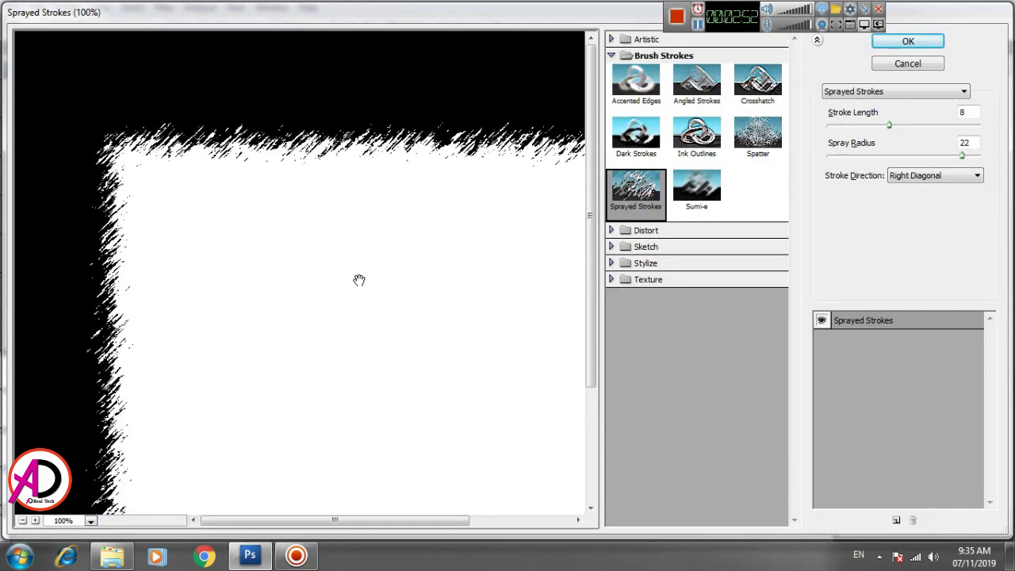
scroll(360, 282, "down", 1)
scroll(361, 282, "up", 2)
scroll(361, 283, "down", 2)
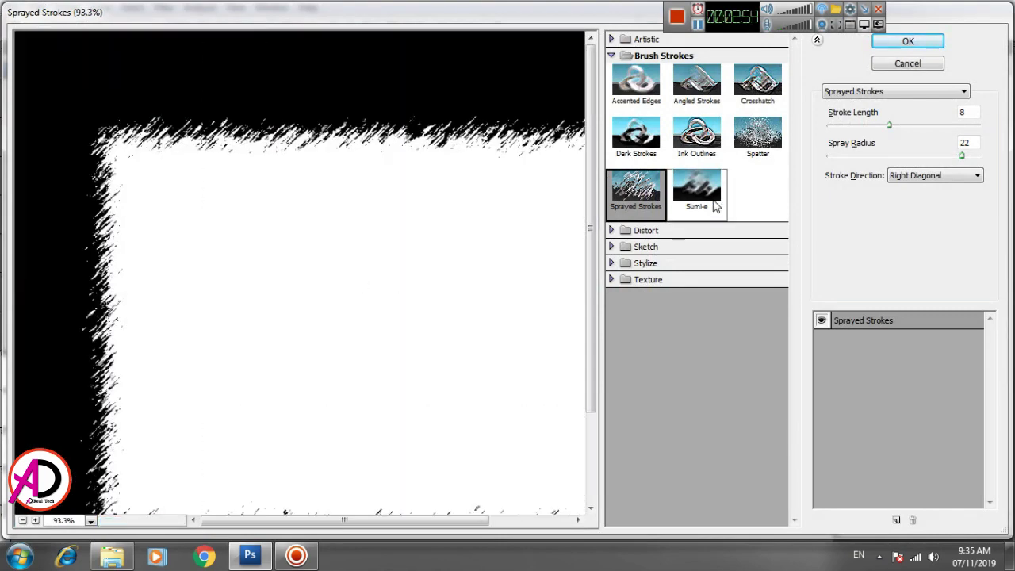
left_click_drag(892, 129, 890, 125)
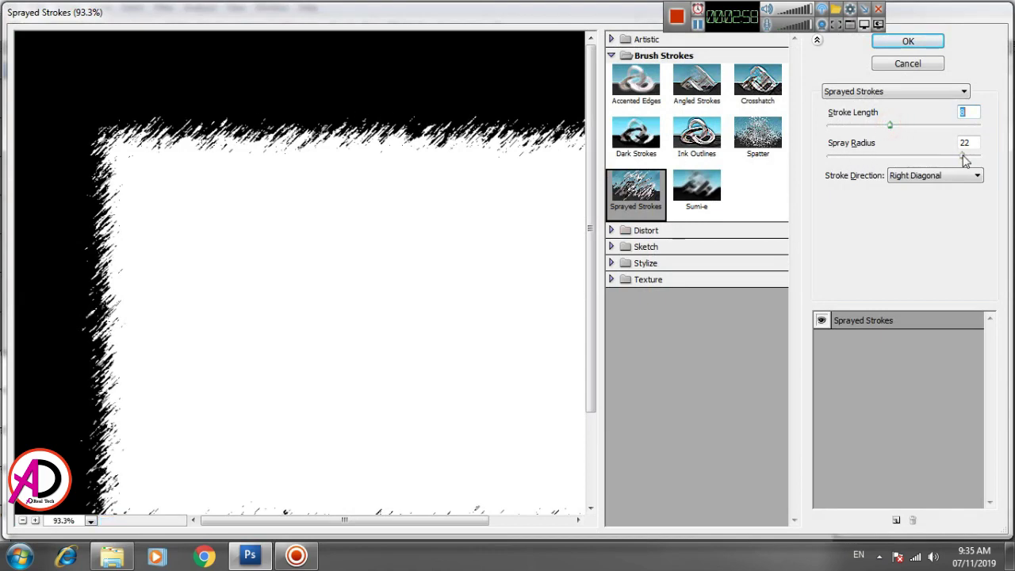
left_click_drag(964, 158, 965, 159)
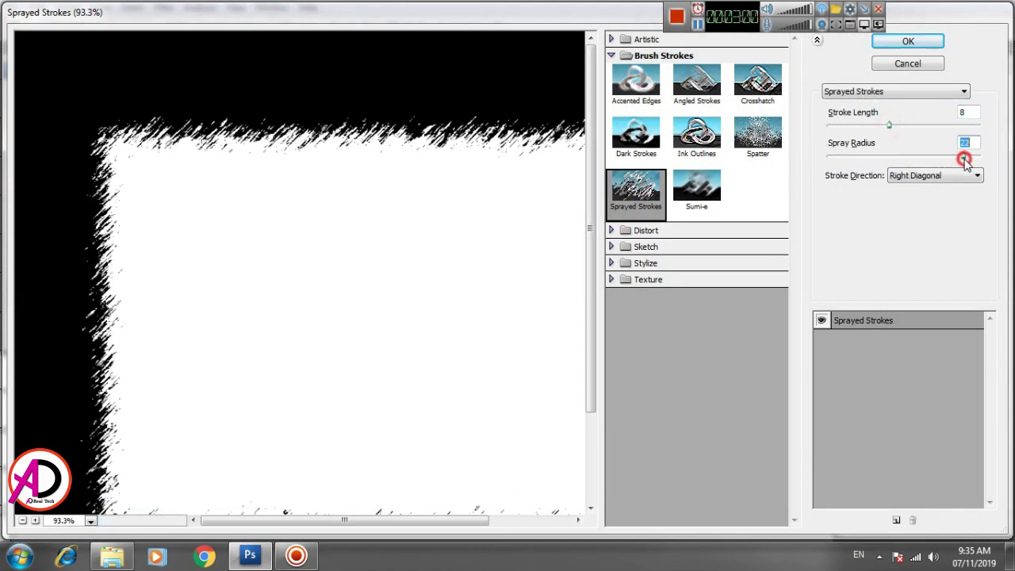
left_click(928, 44)
Step: Examine the roughened edges around the masked couple photo, both close up and with the whole canvas in view
mouse_move(462, 269)
left_mouse_down()
mouse_move(499, 248)
mouse_move(464, 284)
left_mouse_up()
scroll(508, 293, "up", 3)
scroll(509, 295, "up", 1)
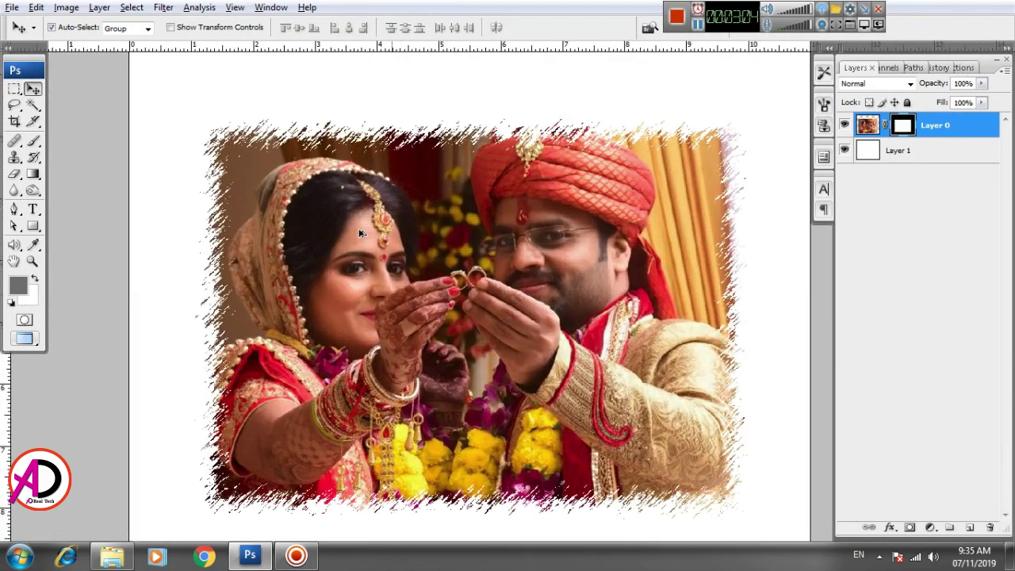
scroll(485, 272, "down", 1)
scroll(498, 227, "up", 1)
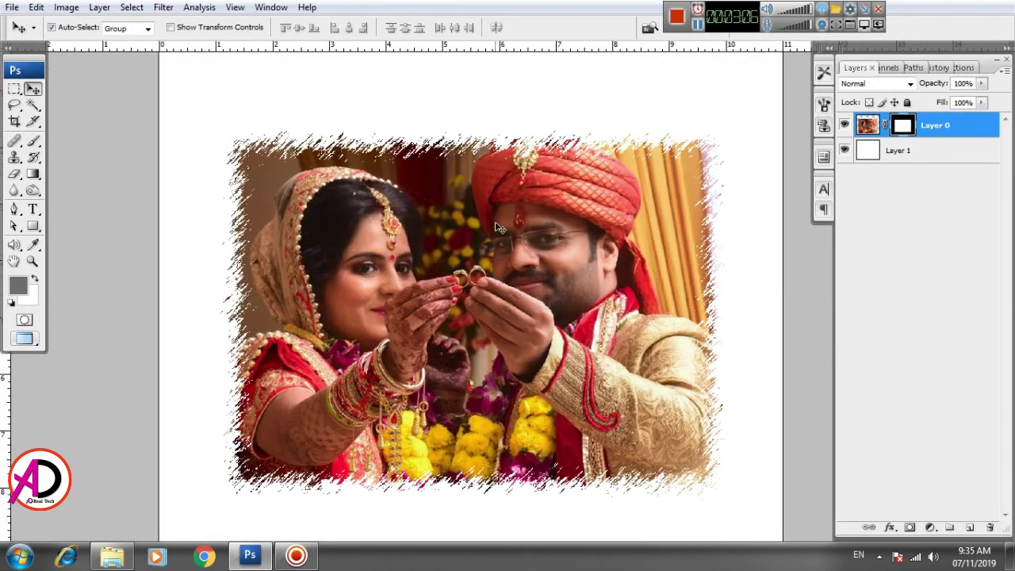
scroll(492, 261, "down", 3)
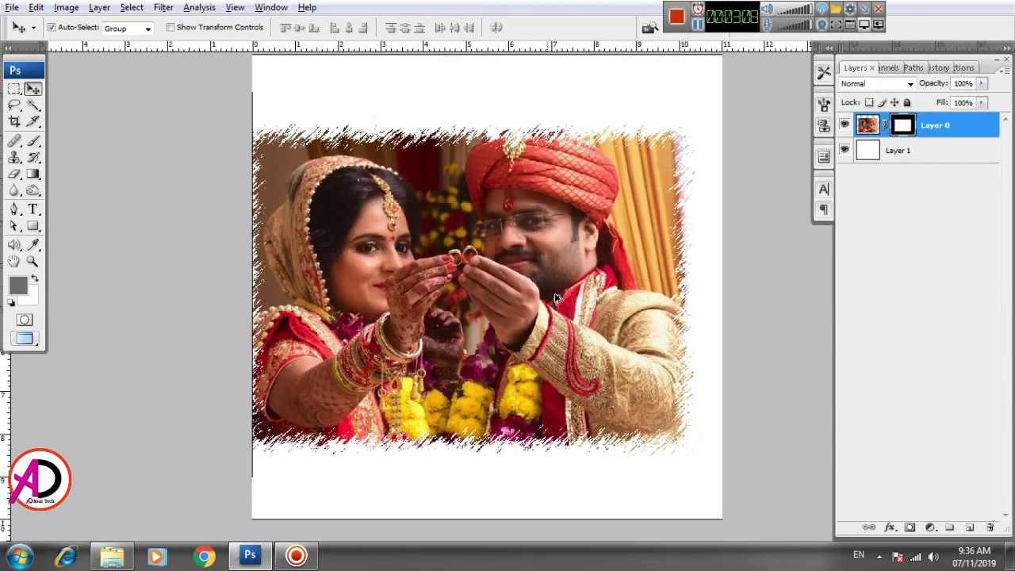
key("alt+f")
key("Escape")
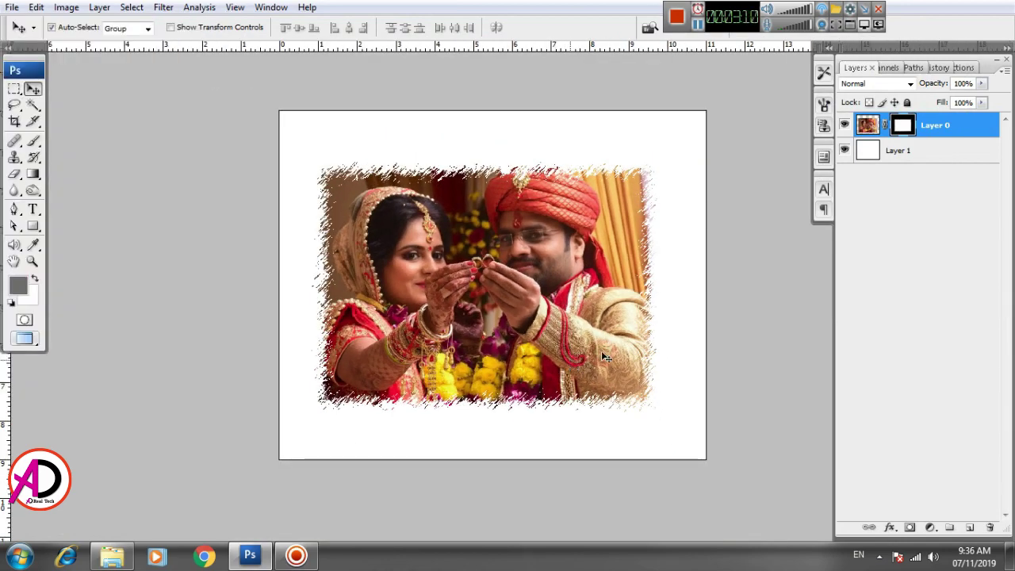
key("ctrl+alt+shift+i")
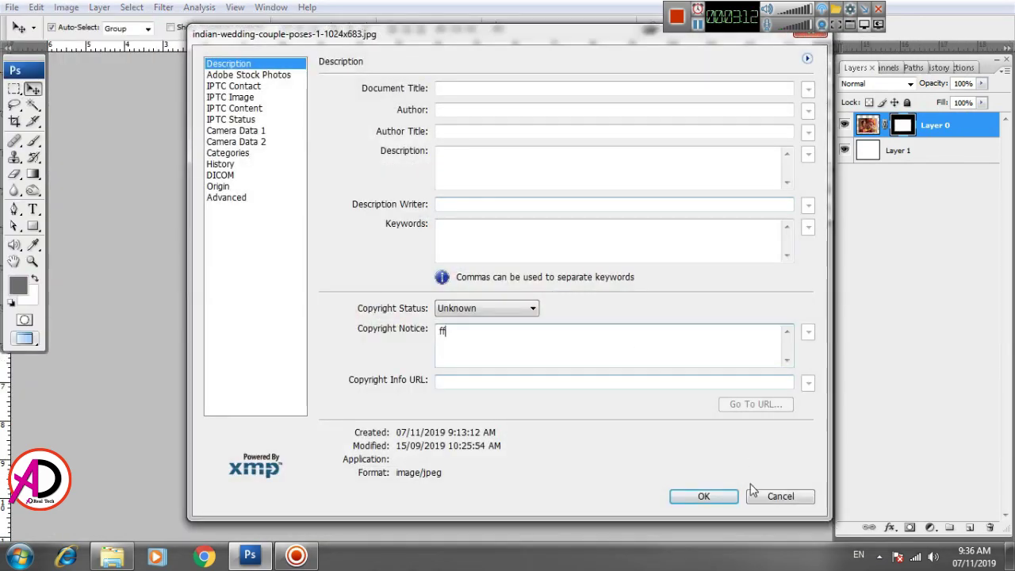
left_click(770, 495)
Step: Arrange the open documents side by side and copy the masked couple photo into the wide Untitled-1 album layout
key("f")
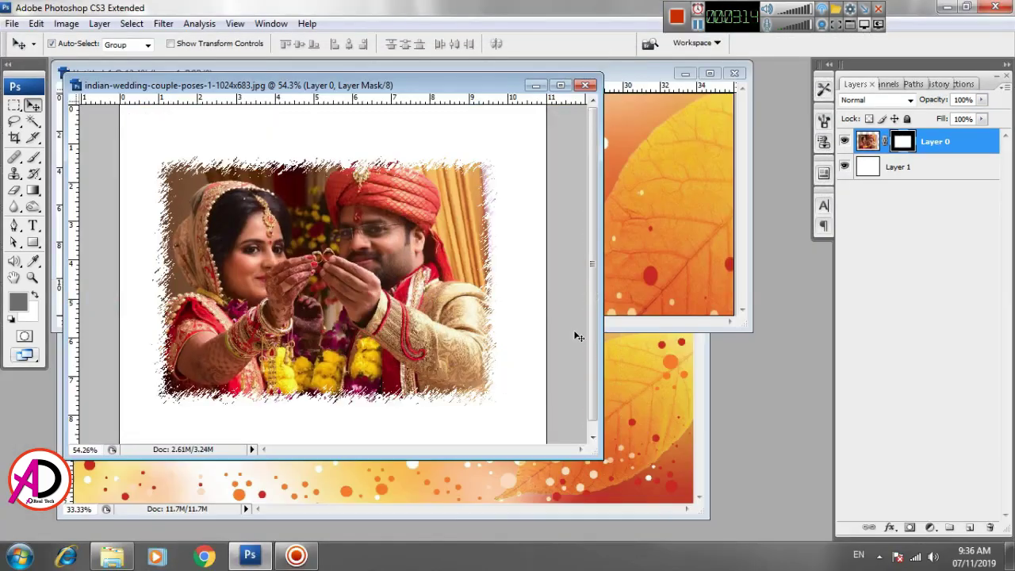
left_click_drag(408, 89, 776, 243)
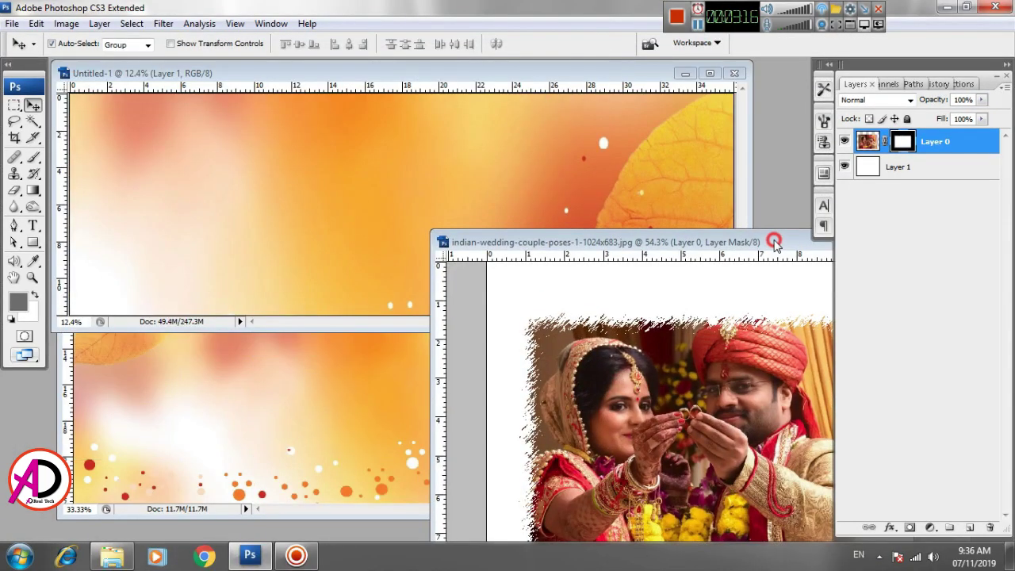
left_click(304, 440)
left_click(695, 81)
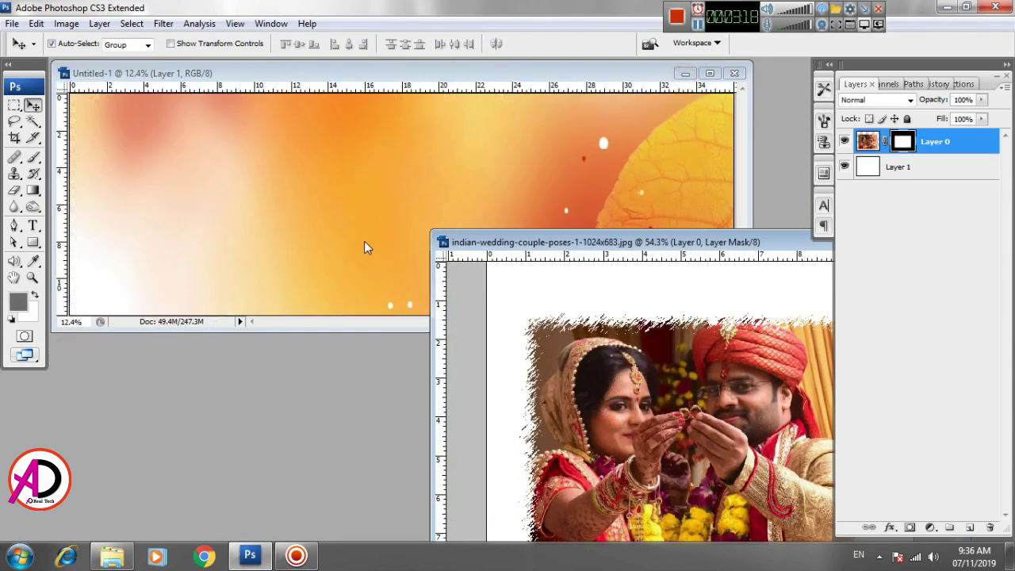
left_click(365, 242)
left_click(704, 457)
left_click_drag(711, 465, 397, 209)
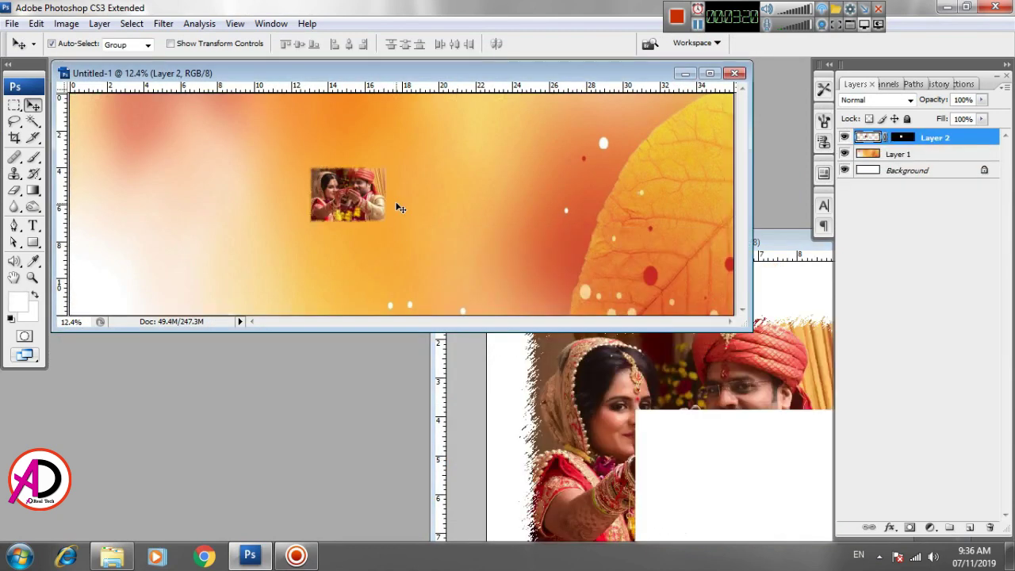
Step: Scale the couple photo proportionally to 382.4% and position it over the left part of the album spread
left_click(706, 74)
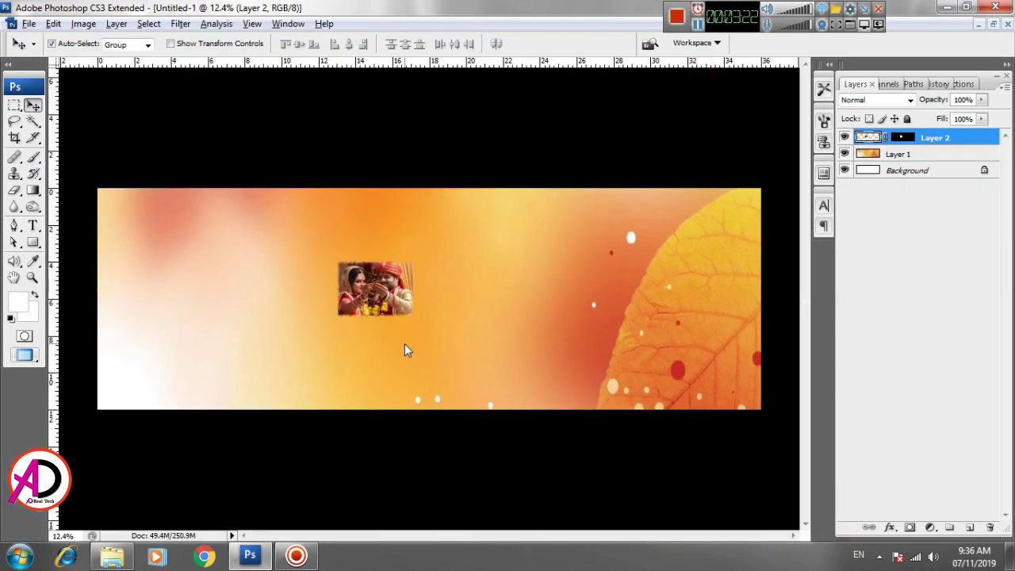
key("alt+f")
left_click(453, 361)
key("f")
scroll(456, 362, "up", 3)
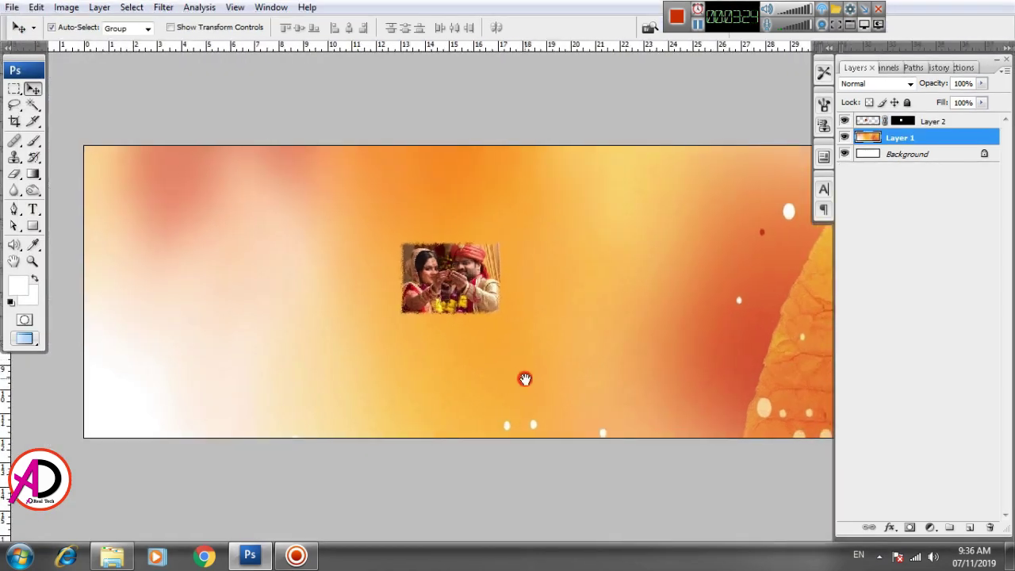
left_click_drag(438, 270, 361, 272)
key("ctrl+t")
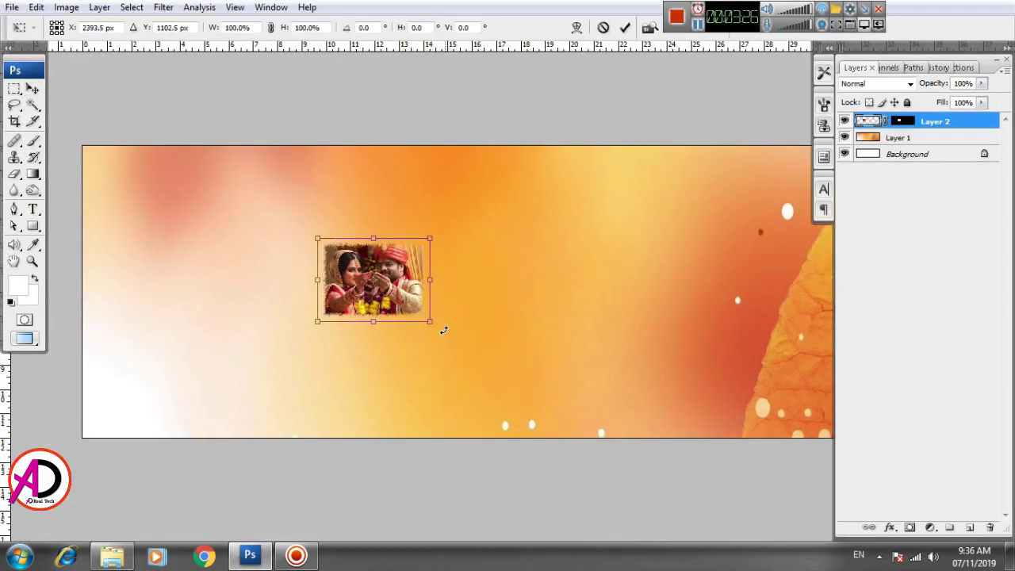
left_click_drag(432, 324, 596, 396)
left_click_drag(545, 353, 462, 365)
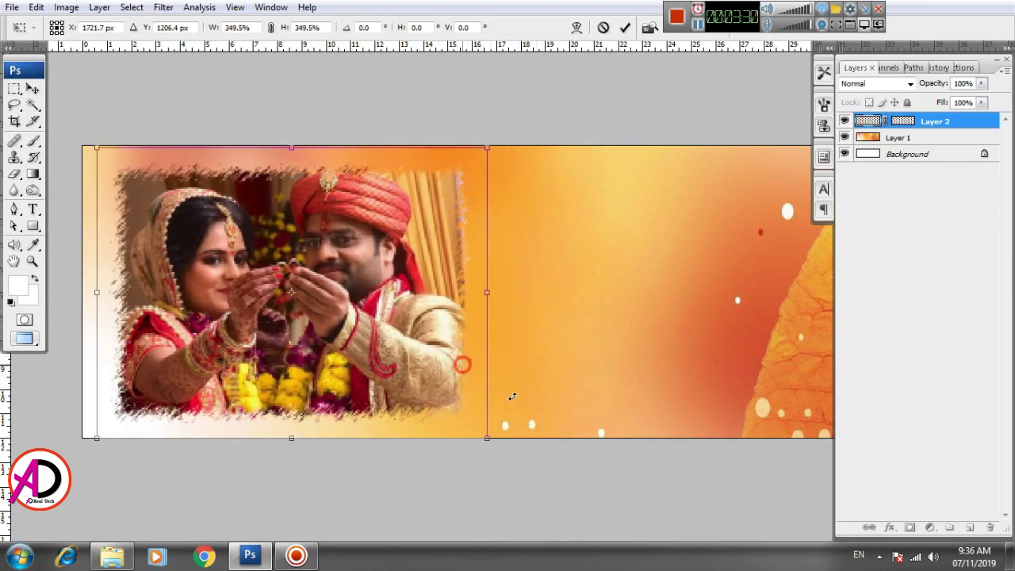
left_click_drag(488, 441, 514, 450)
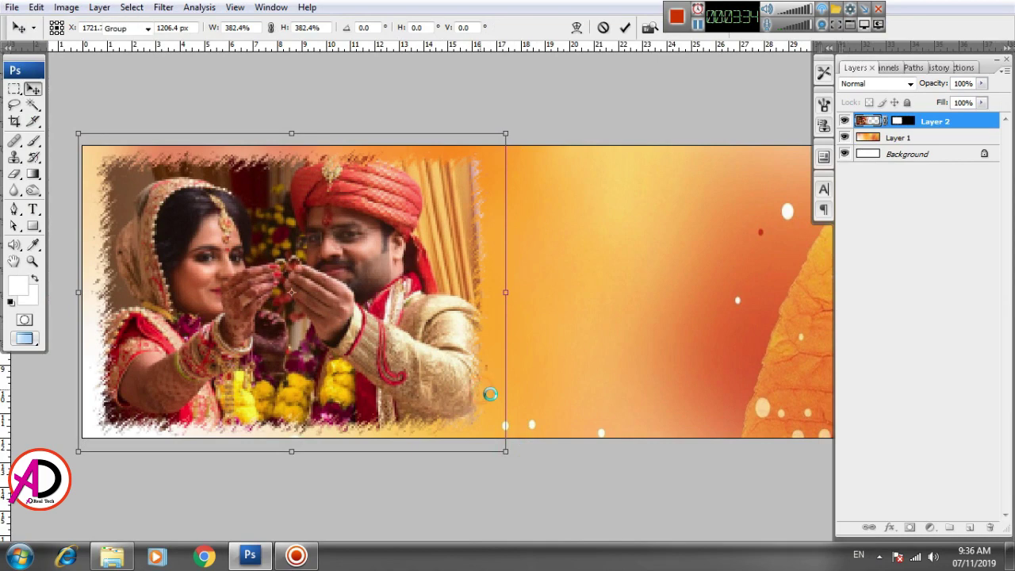
key("Return")
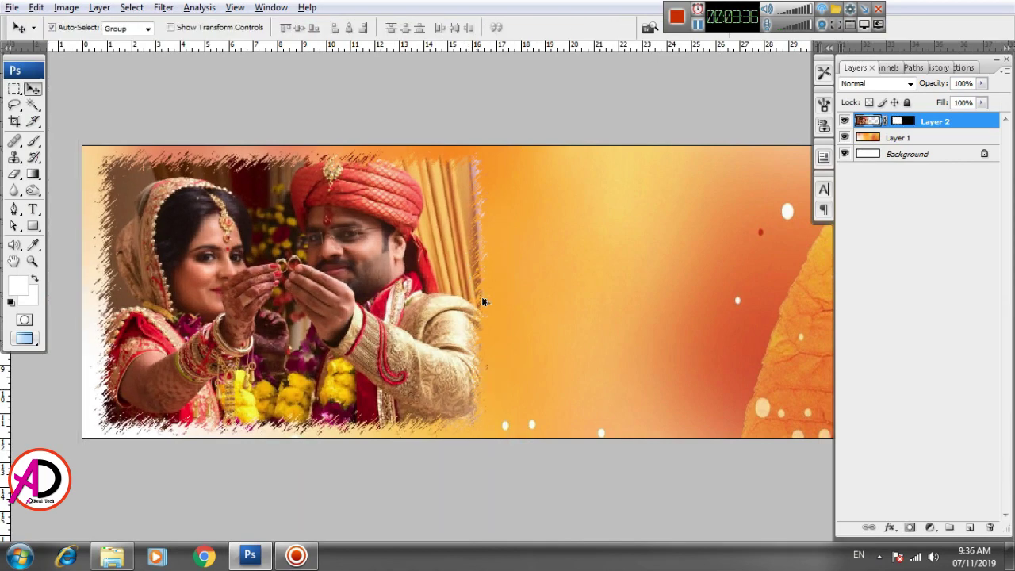
Step: Brighten the couple photo with a Curves adjustment that raises input 117 to output 136 on the RGB channel
key("ctrl+minus")
left_click_drag(591, 366, 615, 357)
scroll(532, 377, "up", 2)
scroll(532, 377, "down", 2)
scroll(481, 352, "up", 1)
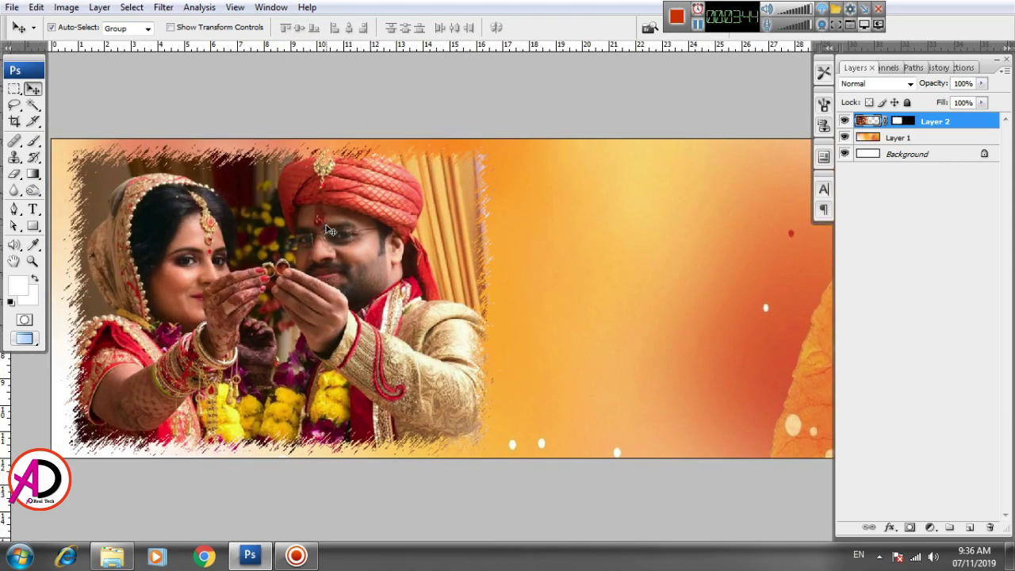
key("ctrl+m")
left_click(711, 272)
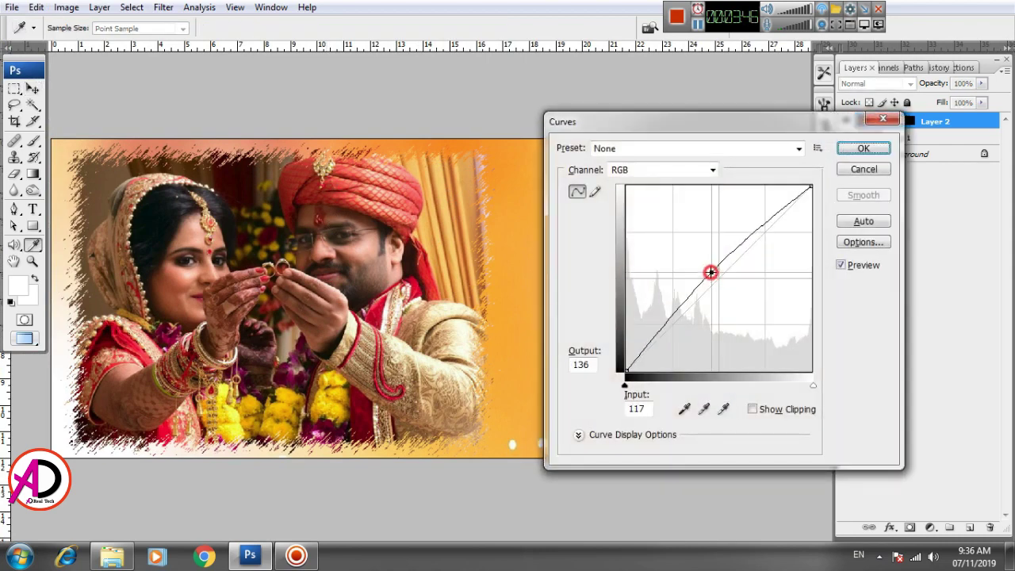
left_click(856, 148)
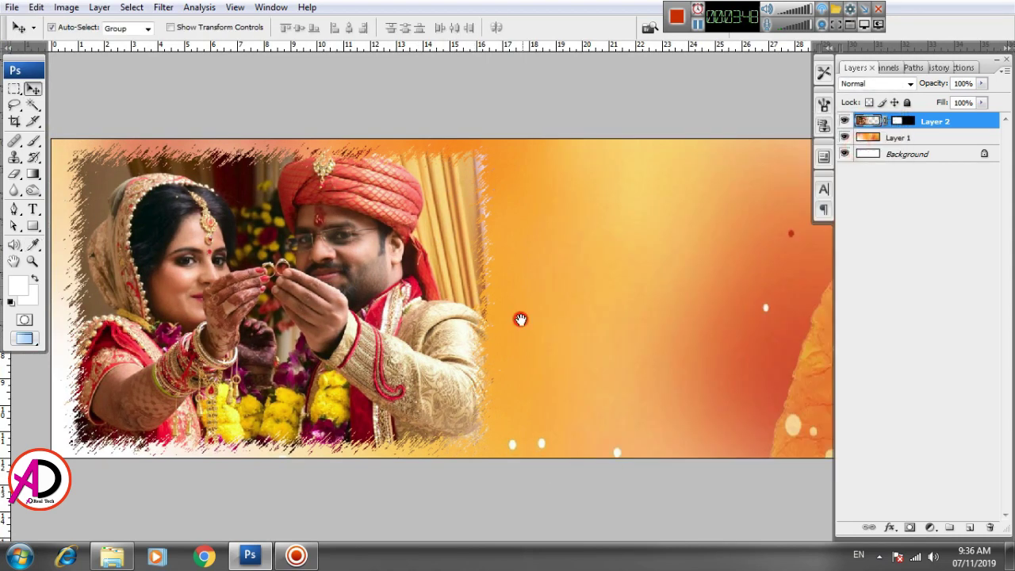
Step: Shift the couple photo slightly closer to the left edge of the album spread
left_click_drag(519, 319, 511, 315)
scroll(516, 325, "down", 5)
scroll(528, 362, "down", 3)
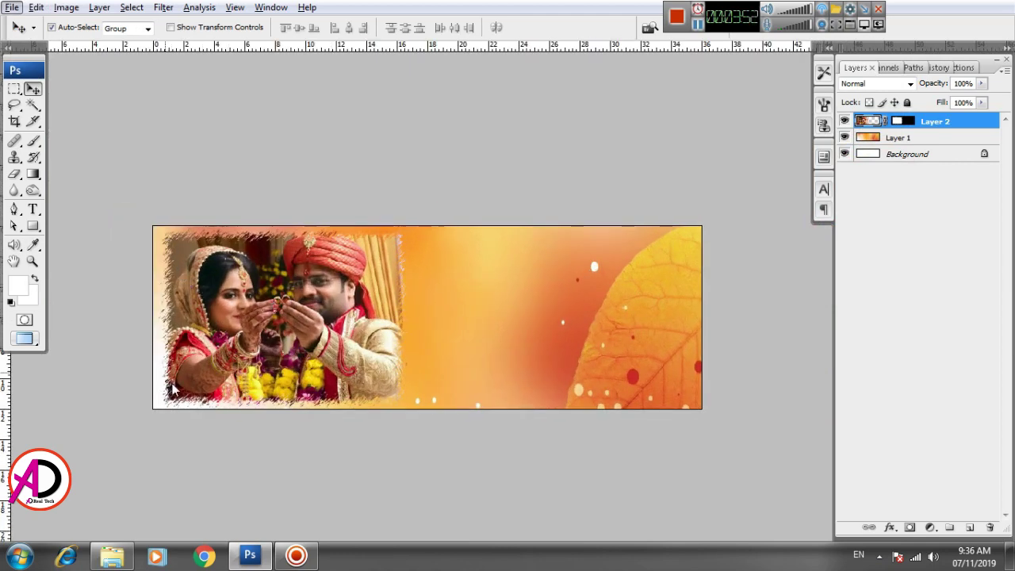
scroll(509, 378, "up", 1)
scroll(509, 378, "down", 1)
left_click_drag(341, 321, 336, 320)
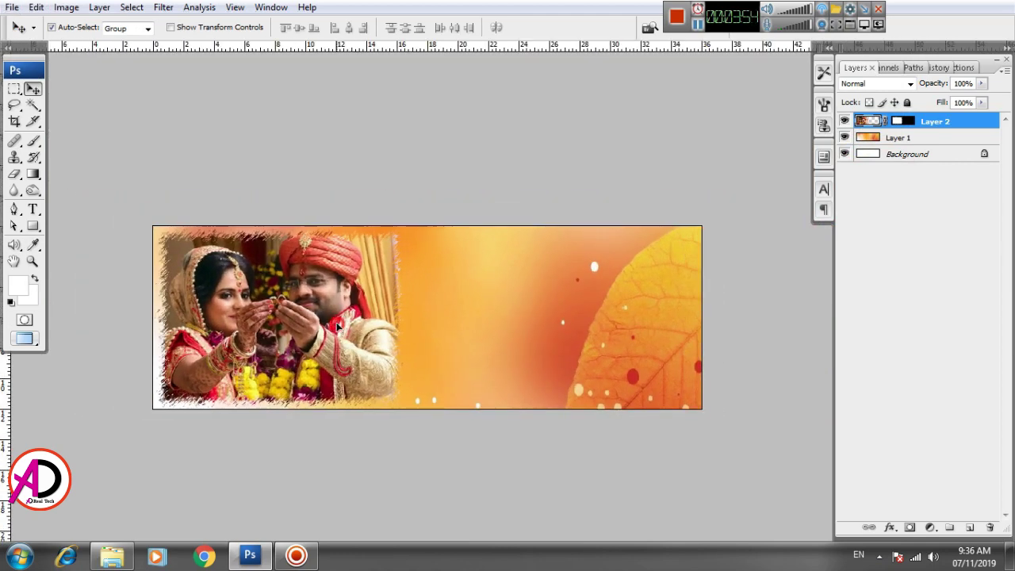
Step: Draw a white rectangle shape beside the couple photo in the upper half of the album spread and nudge it slightly upward
scroll(530, 335, "up", 2)
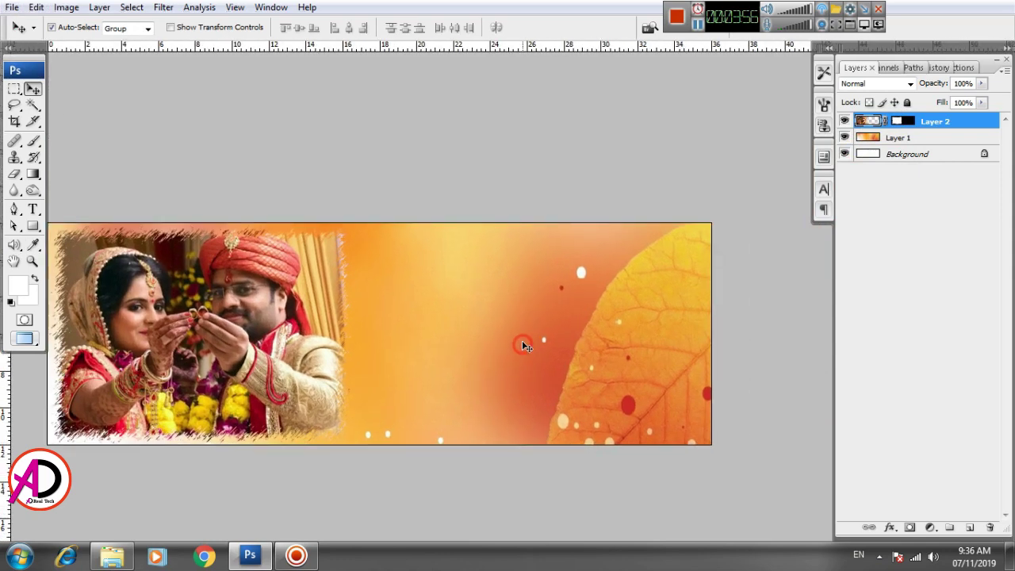
scroll(546, 355, "down", 3)
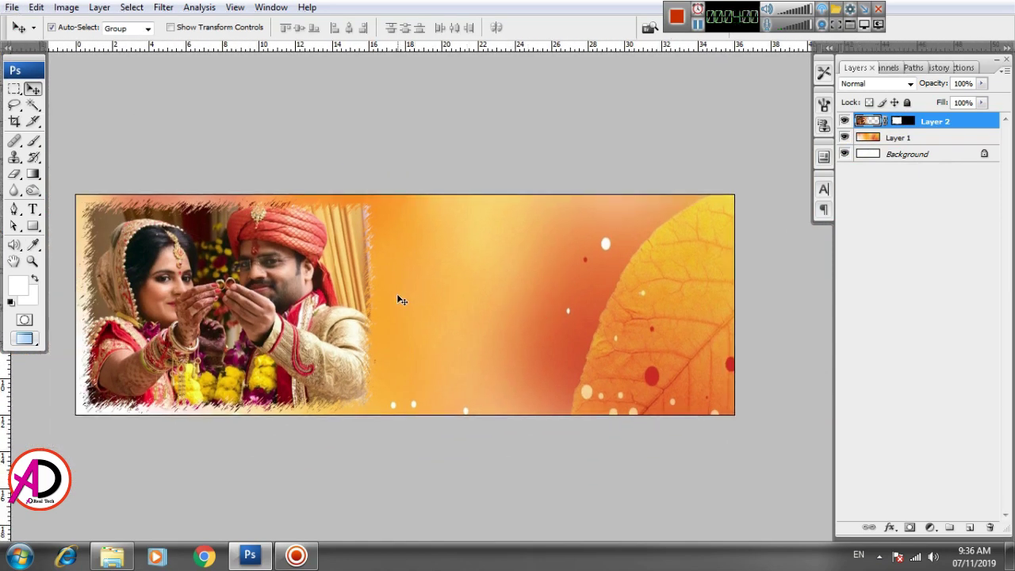
scroll(553, 289, "up", 1)
left_click_drag(552, 289, 581, 284)
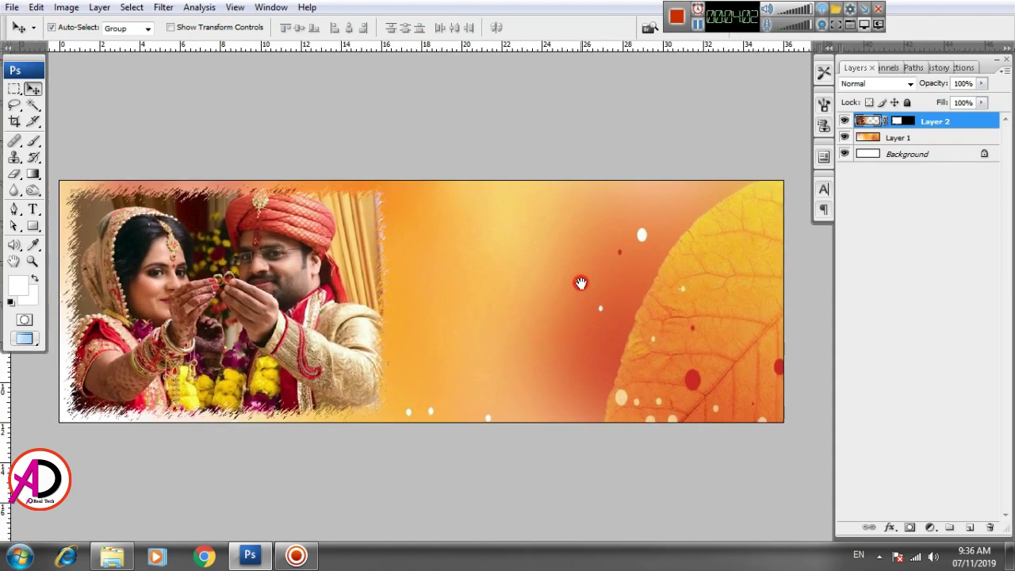
right_click(34, 229)
left_click(94, 229)
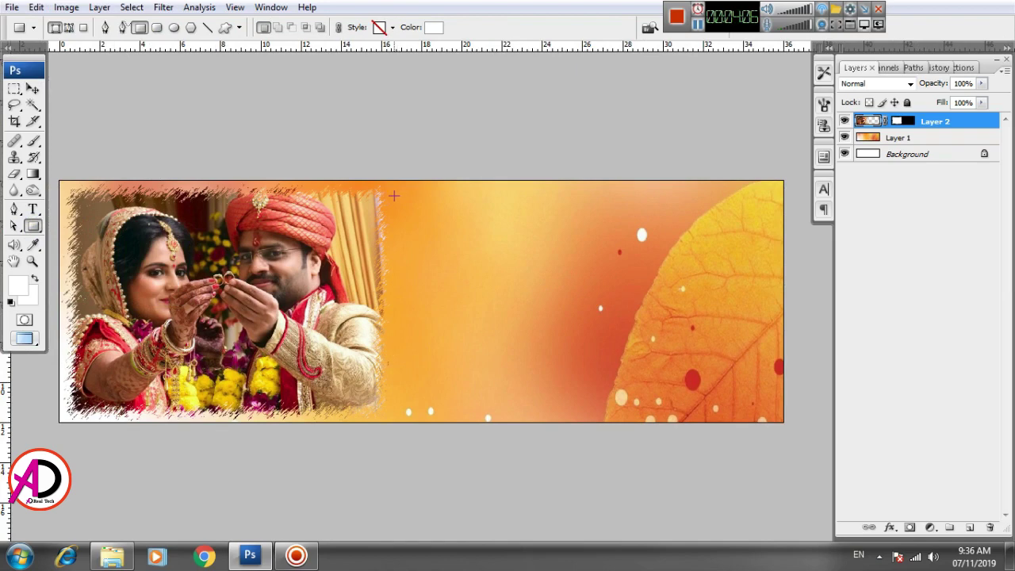
left_click_drag(393, 195, 555, 290)
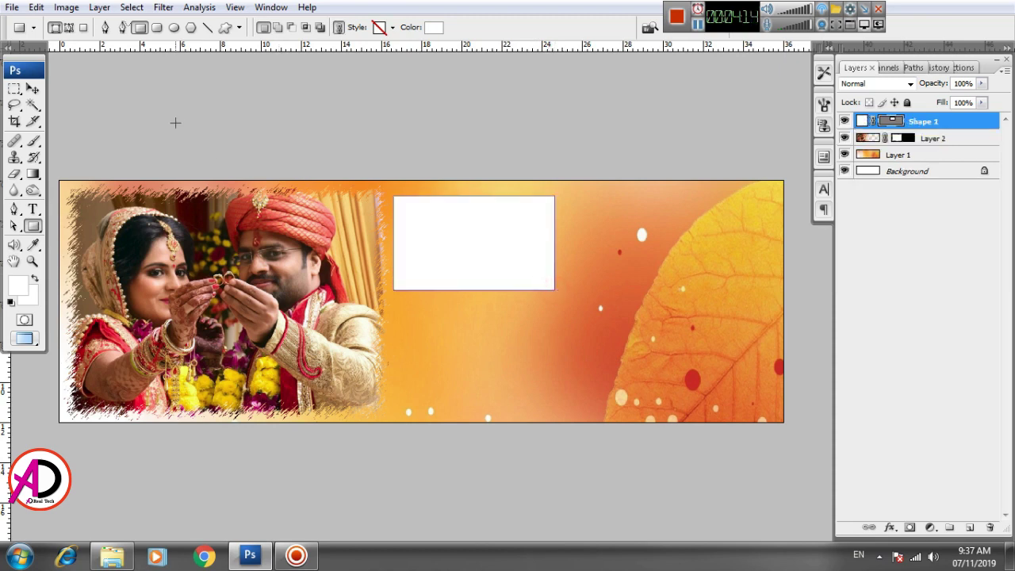
left_click(32, 89)
left_click(571, 317)
left_click_drag(510, 263, 510, 259)
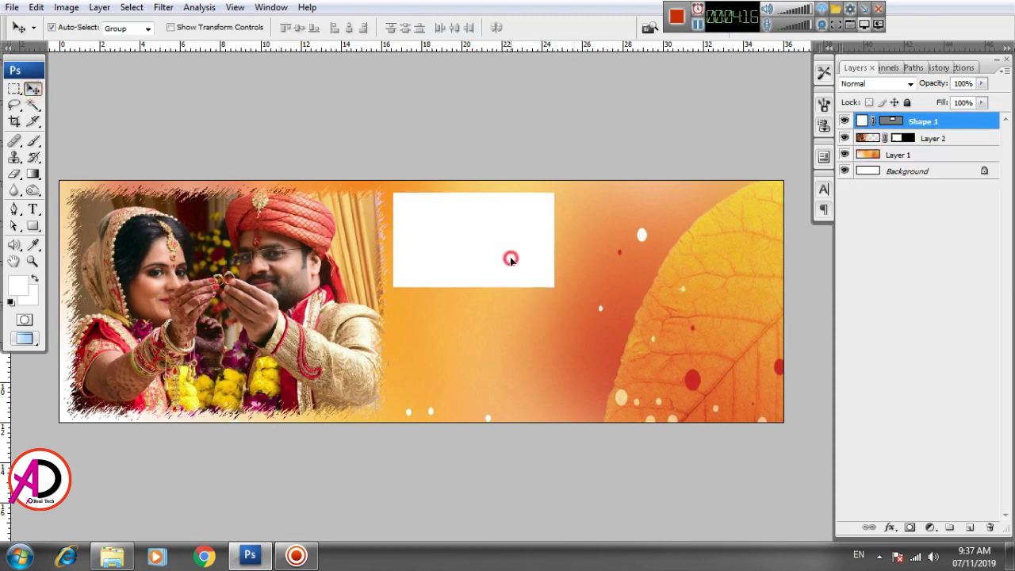
scroll(525, 311, "up", 1)
left_click_drag(571, 317, 588, 288)
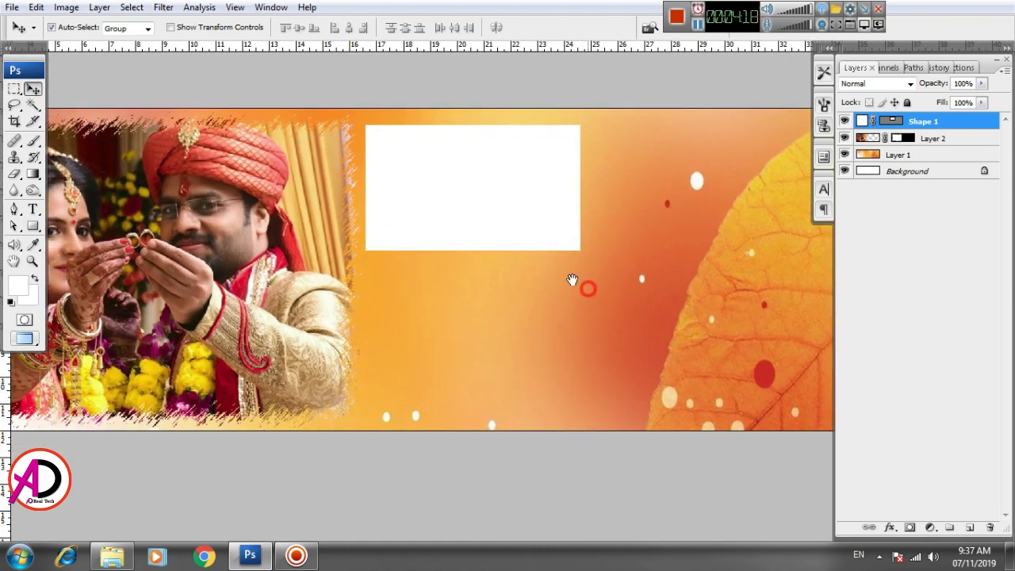
left_click_drag(501, 214, 505, 367)
right_click(974, 124)
left_click(883, 188)
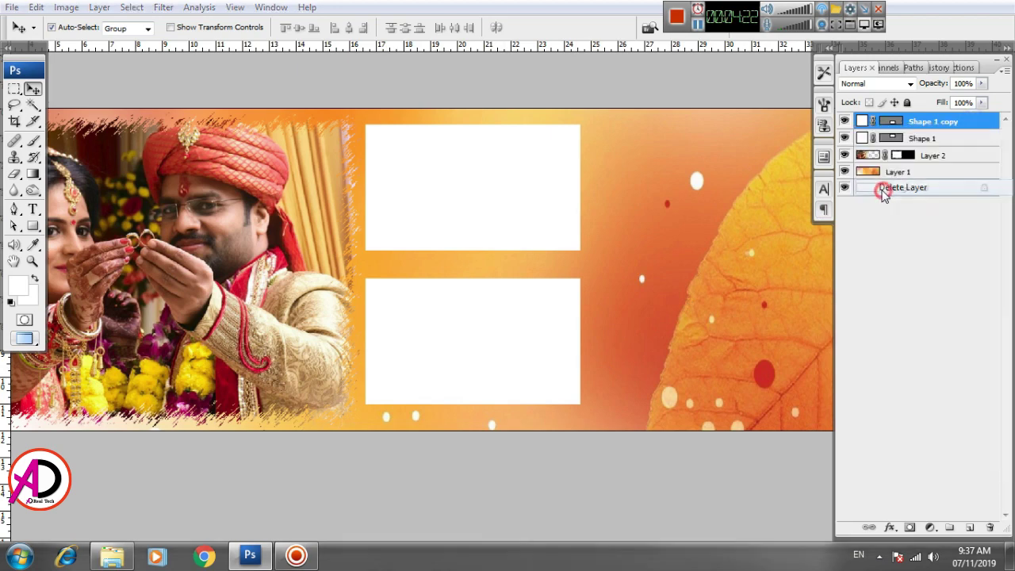
Step: Scale the white rectangle to 110.7%, duplicate it directly below, and align the two with a narrow gap between them
key("ctrl+t")
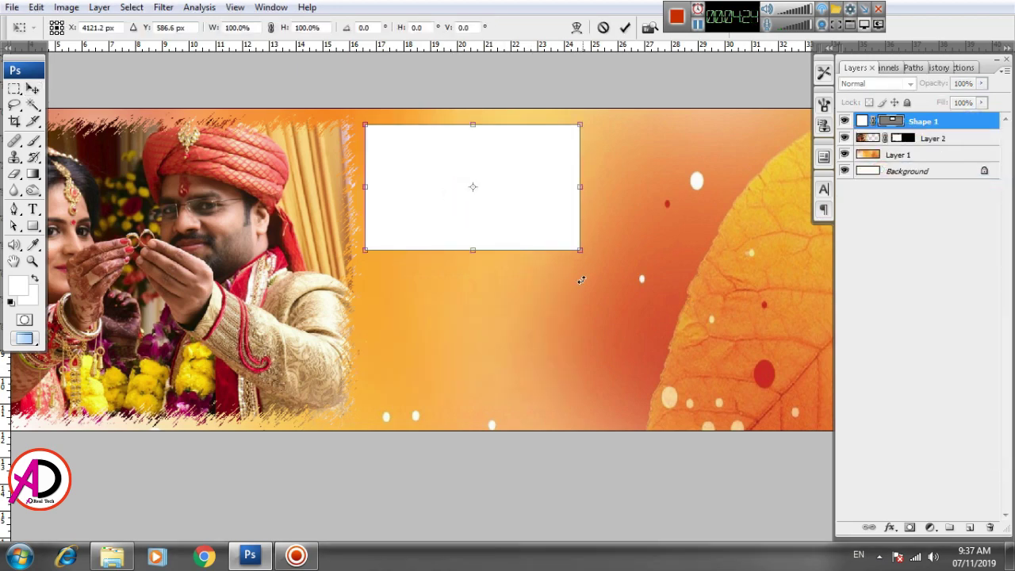
left_click_drag(580, 252, 593, 258)
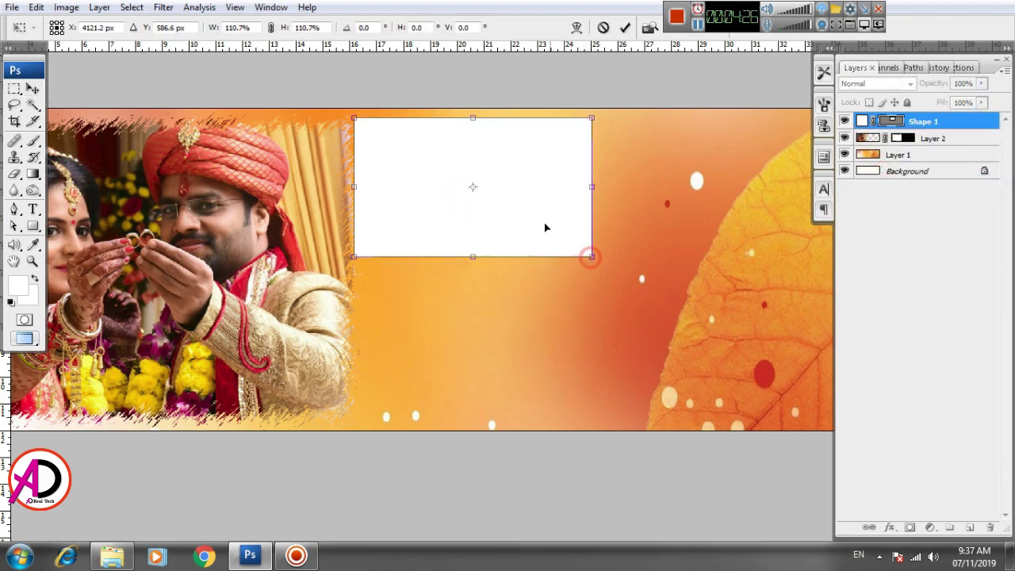
left_click_drag(547, 227, 545, 382)
double_click(531, 236)
left_click_drag(555, 328, 553, 331)
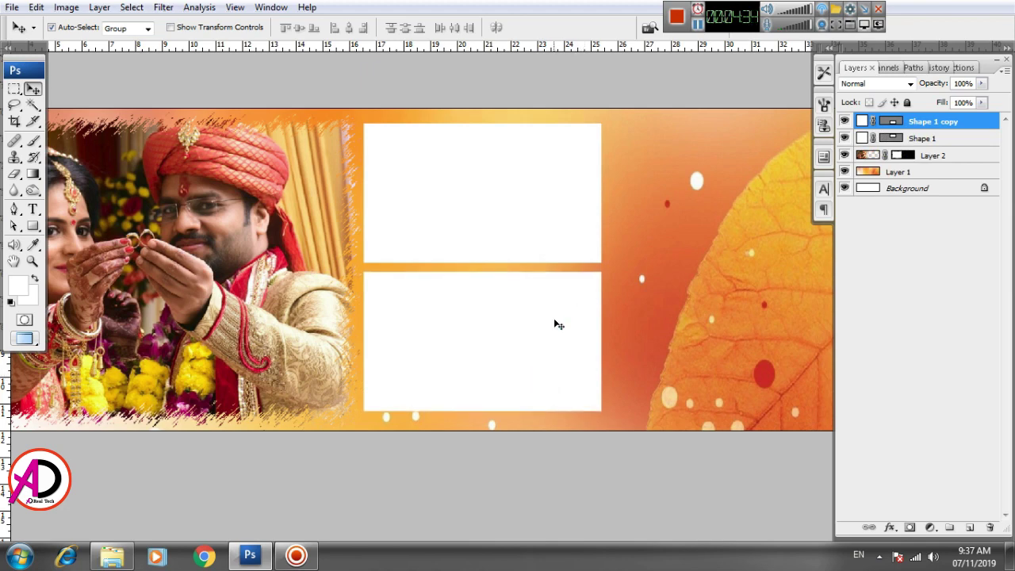
mouse_move(549, 219)
left_mouse_down()
mouse_move(547, 211)
mouse_move(553, 219)
left_mouse_up()
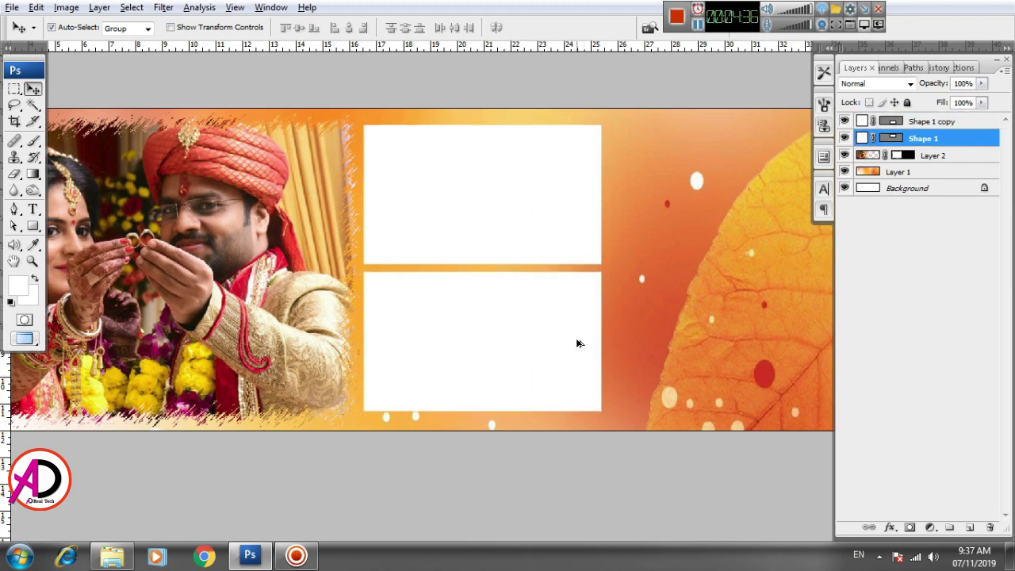
scroll(580, 345, "down", 6)
scroll(585, 369, "up", 2)
key("alt+space")
left_click_drag(644, 380, 524, 388)
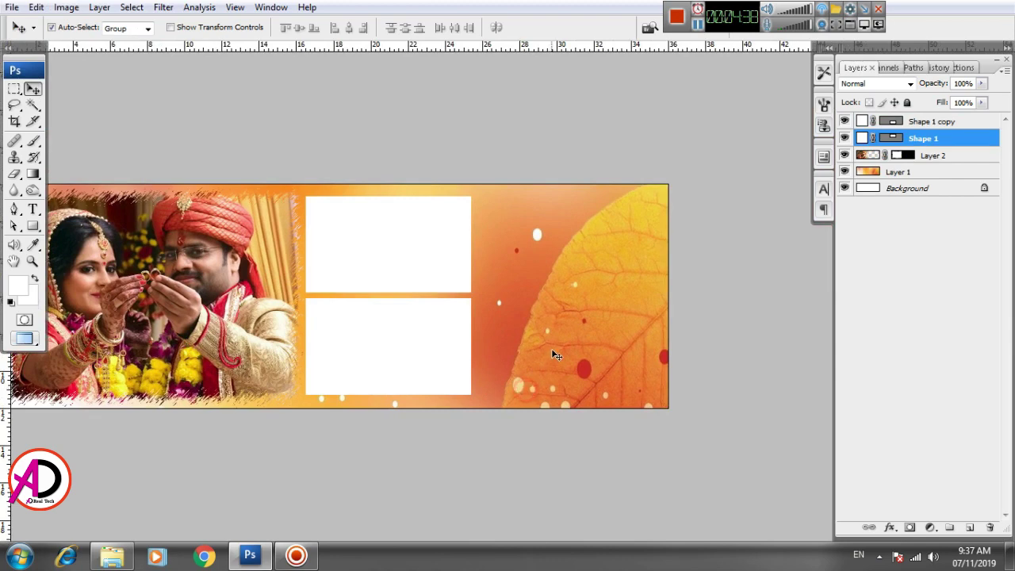
scroll(553, 355, "down", 3)
scroll(553, 355, "up", 1)
key("alt+space")
left_click_drag(604, 353, 564, 313)
scroll(586, 345, "up", 2)
scroll(585, 345, "down", 2)
scroll(585, 345, "up", 1)
key("alt+space")
Step: Select the upper white rectangle and open the photo 54-542644_indian-wedding-couple-wallpaper-hd-33-hd-wallpaper from the wedding folder in Photoshop
left_click(414, 249)
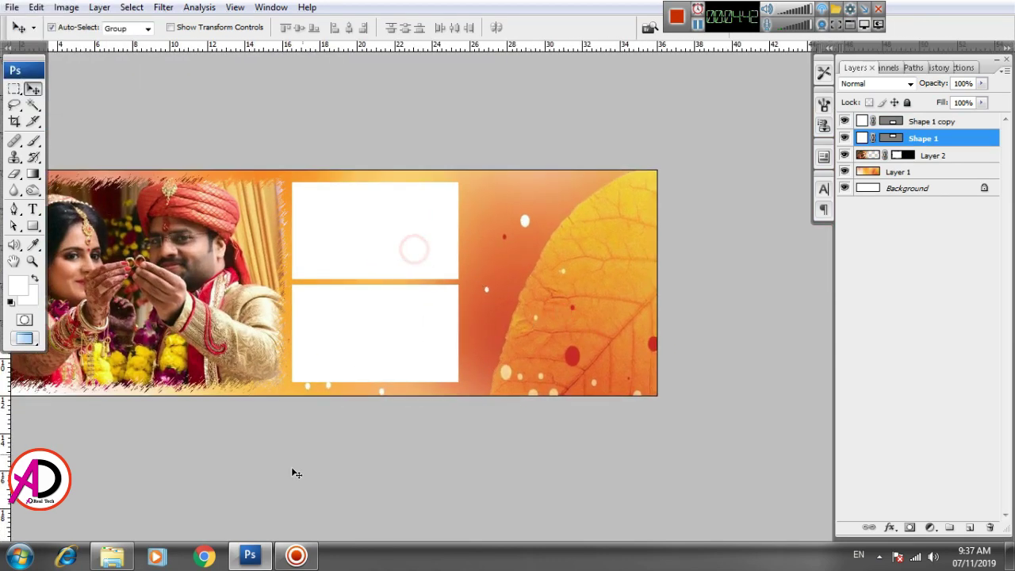
left_click(112, 555)
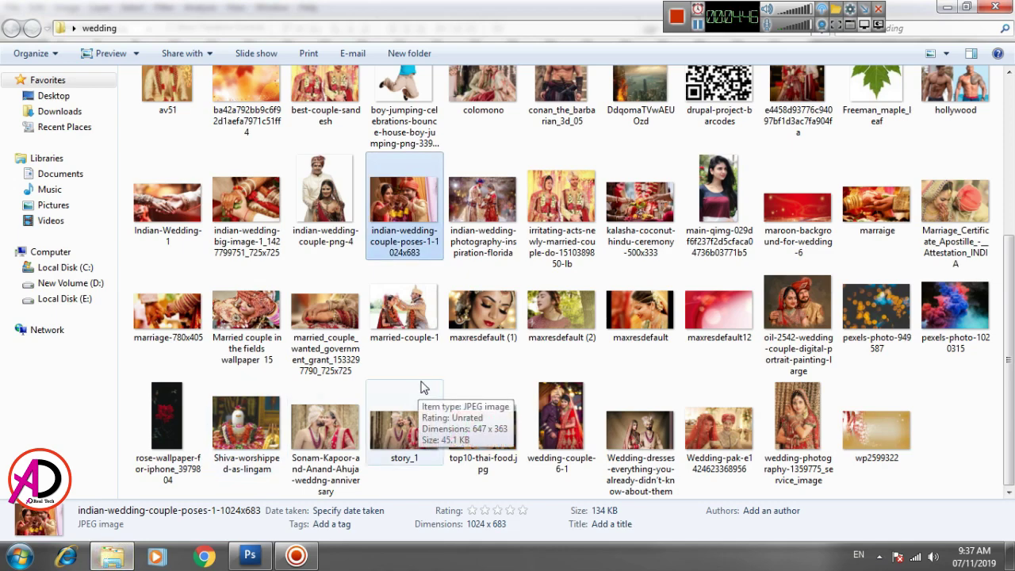
scroll(419, 396, "up", 3)
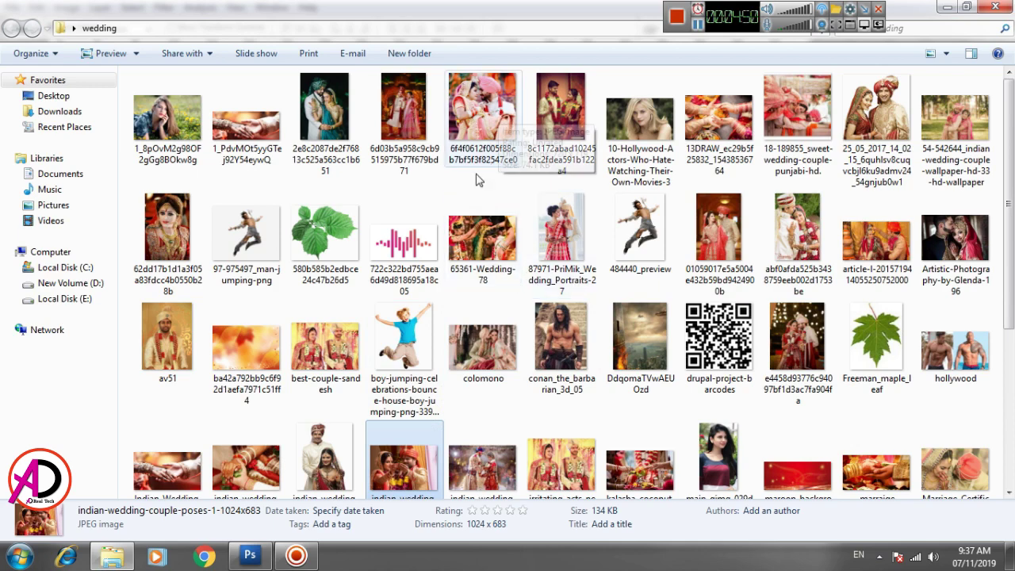
left_click_drag(956, 123, 423, 207)
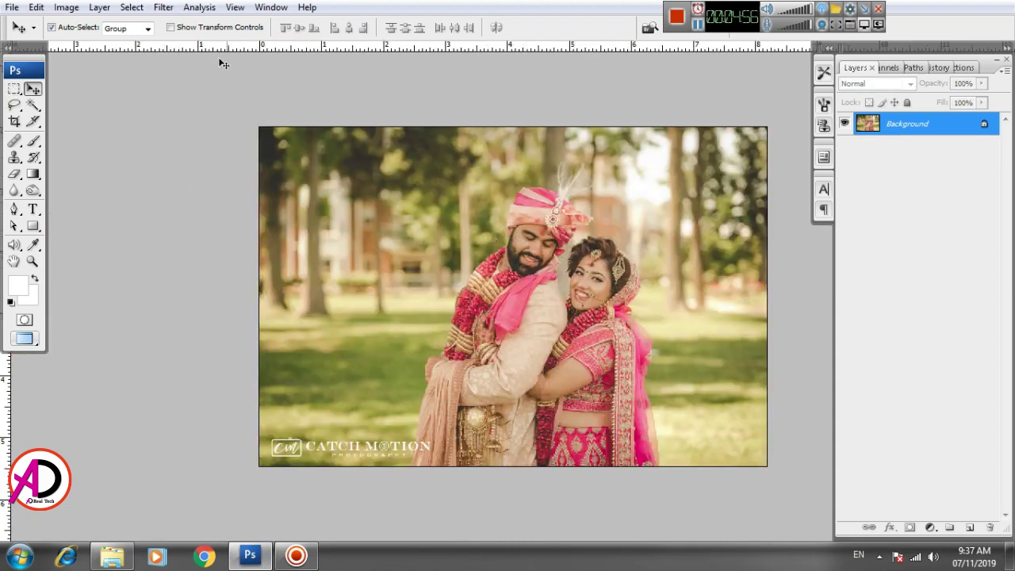
Step: Copy the entire outdoor couple photo and paste it into the album layout above the upper rectangle's layer
left_click(132, 7)
left_click(131, 23)
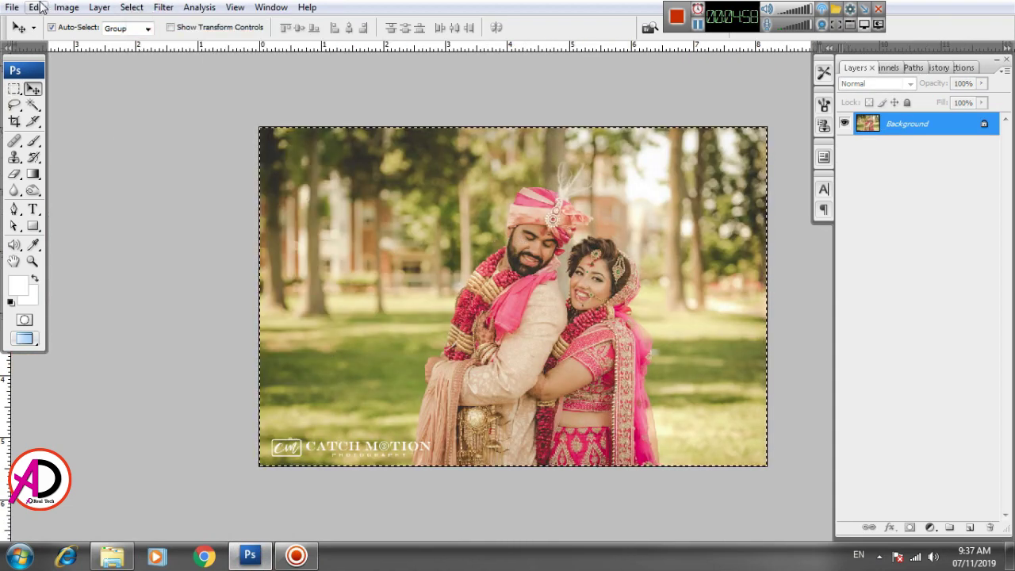
left_click(36, 7)
left_click(68, 111)
key("ctrl+Tab")
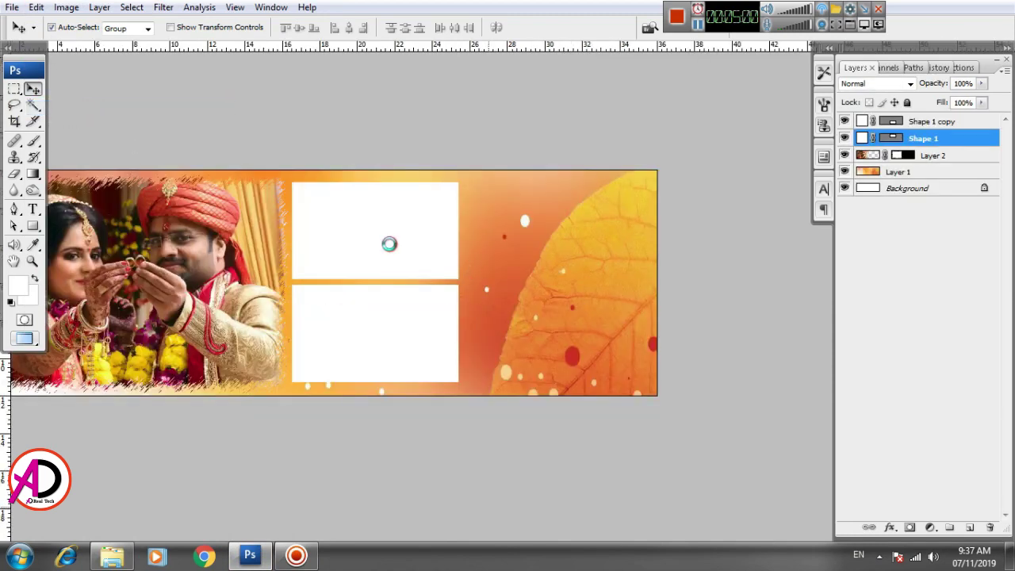
key("ctrl+v")
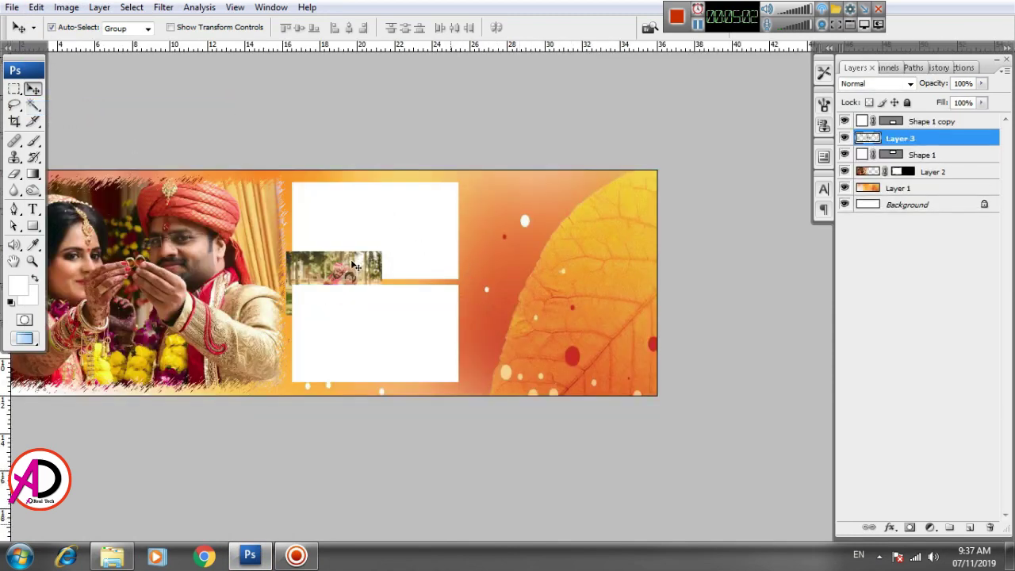
Step: Position the pasted outdoor photo over the upper white rectangle and enlarge it until it fully covers the rectangle
left_click_drag(354, 265, 355, 198)
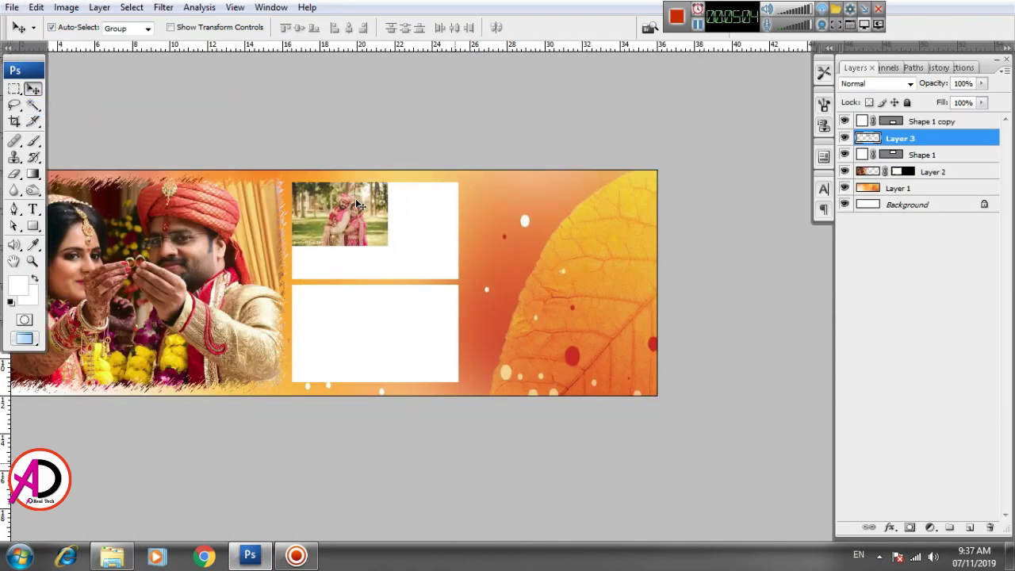
key("ctrl+t")
left_click_drag(389, 246, 465, 289)
left_click_drag(437, 254, 443, 256)
key("Return")
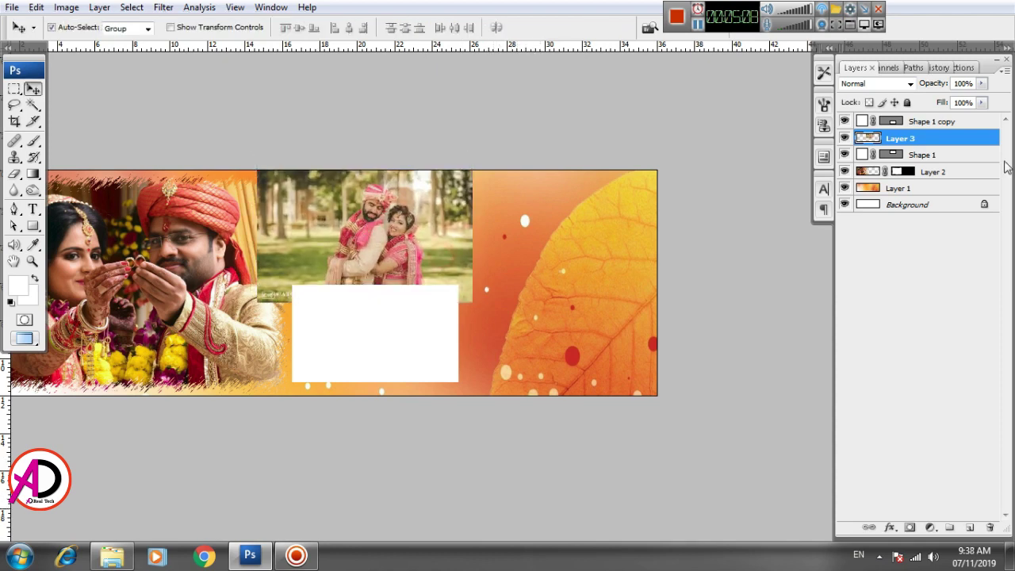
Step: Clip the outdoor photo to the upper rectangle with a clipping mask, adjust its placement, and merge the two layers
right_click(967, 138)
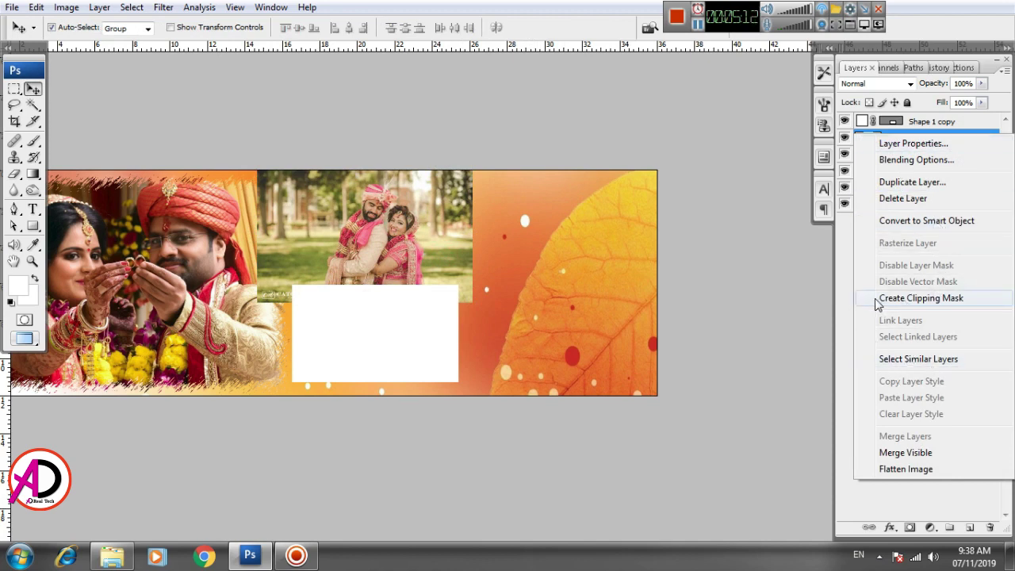
left_click(919, 298)
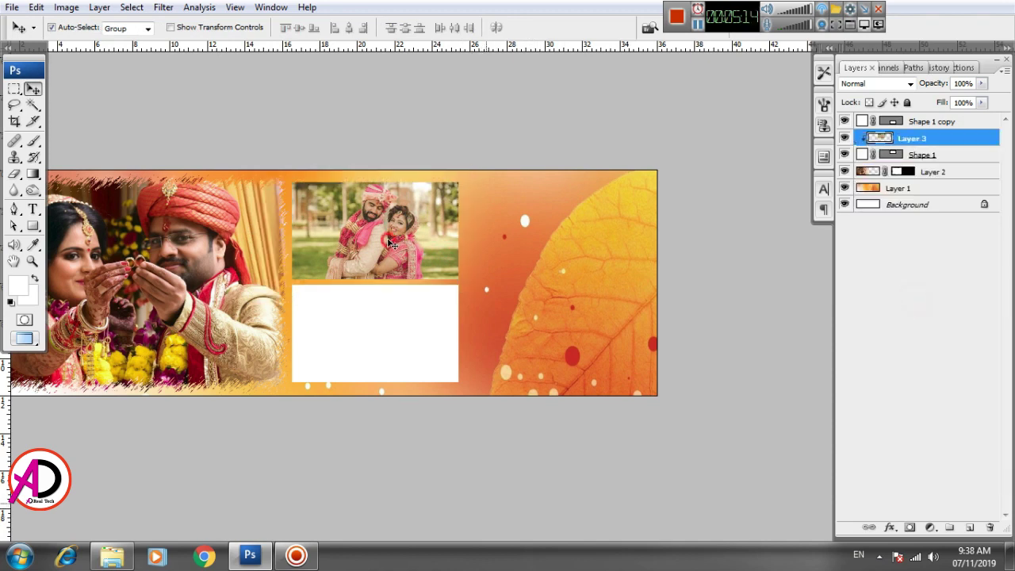
left_click_drag(389, 240, 391, 240)
left_click(930, 157)
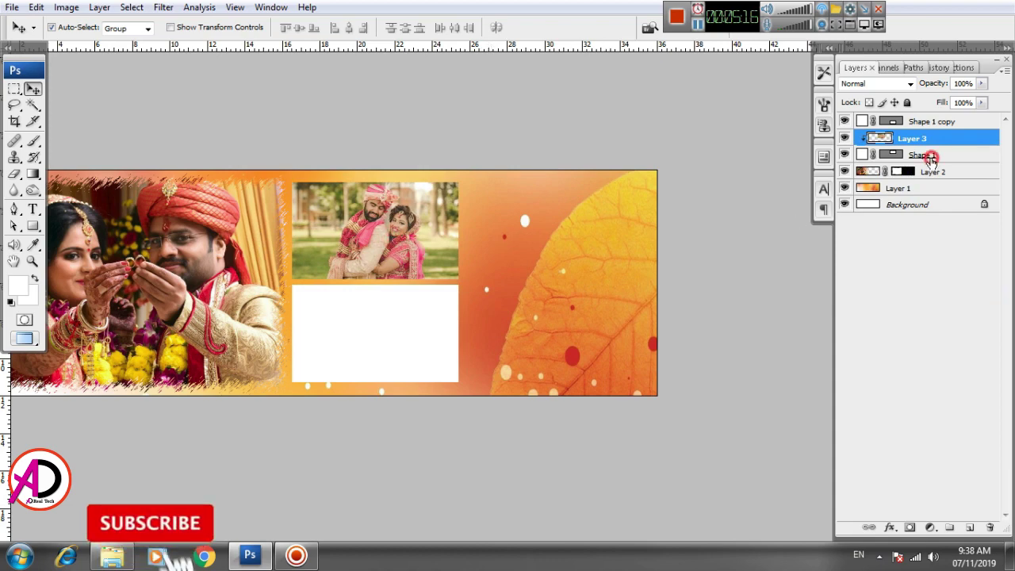
right_click(928, 140)
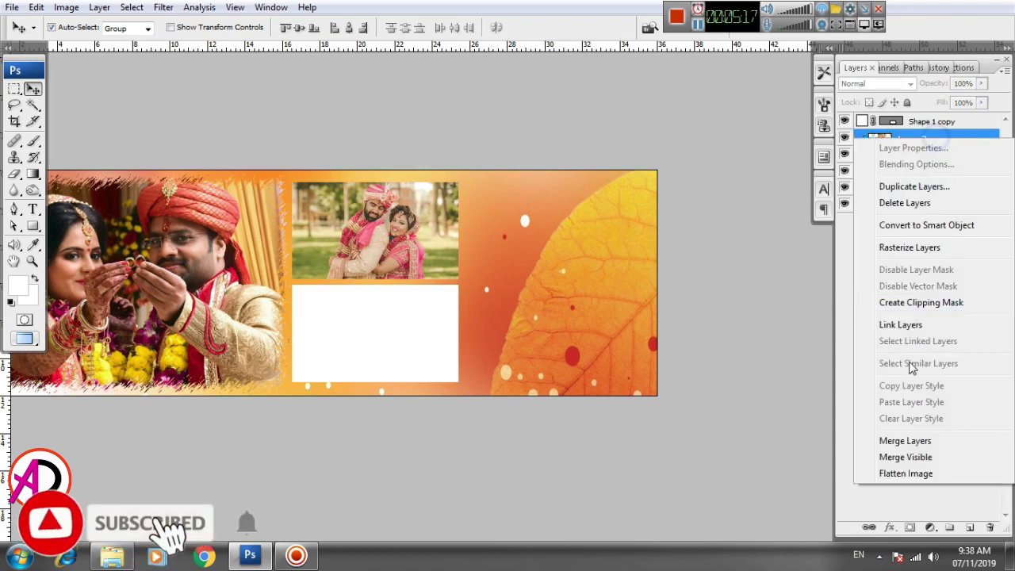
left_click(906, 441)
Step: Add a white (ffffff) Stroke layer style to the merged outdoor photo, positioned Inside with a size of 22 px
key("ctrl+plus")
key("ctrl+plus")
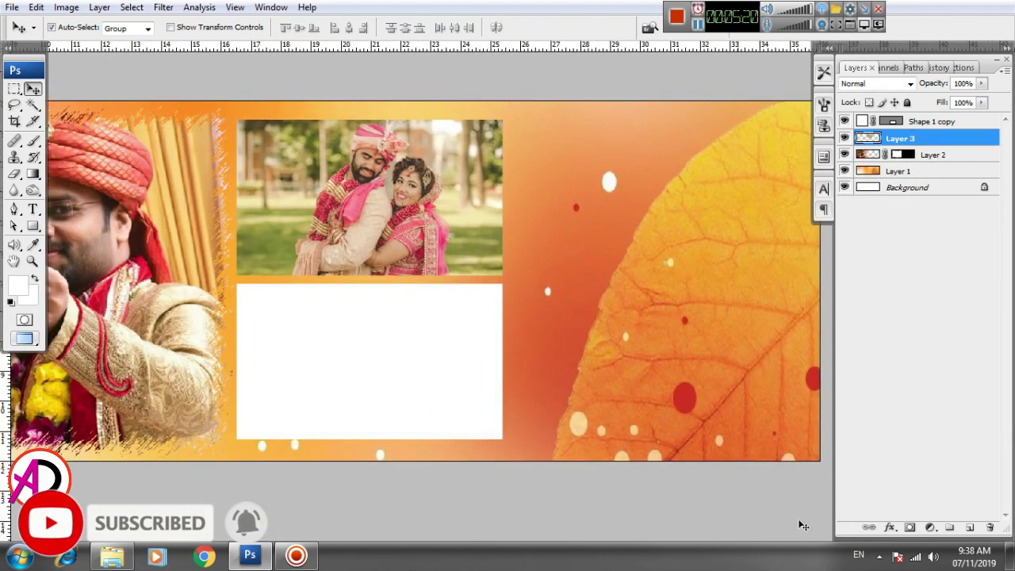
left_click(889, 528)
left_click(905, 517)
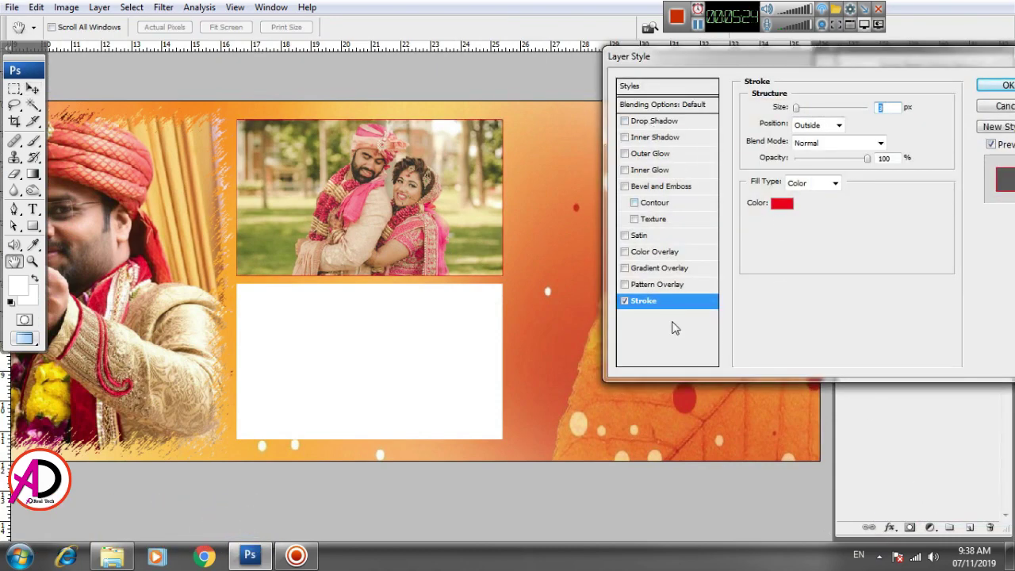
left_click(783, 203)
left_click(521, 193)
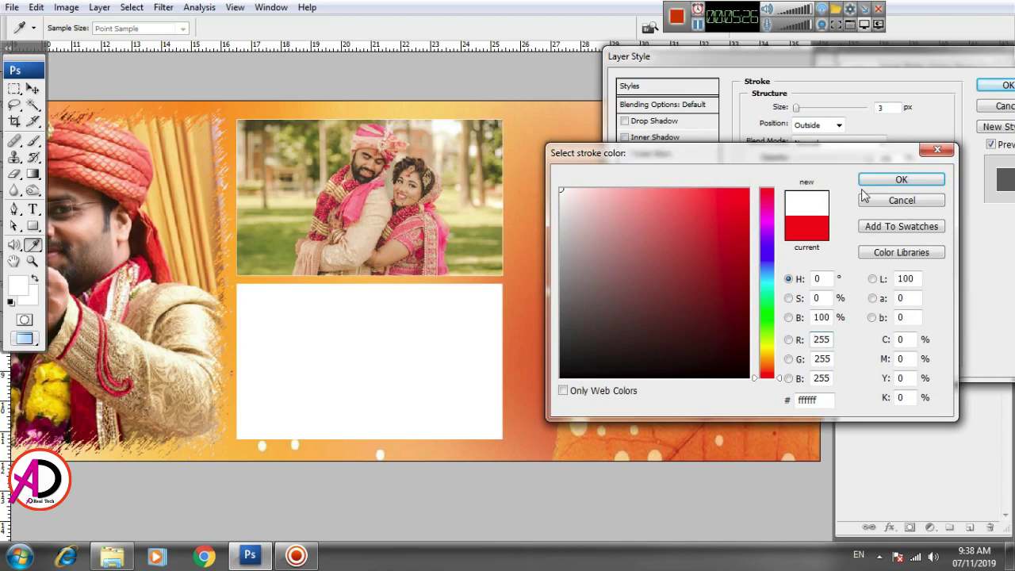
left_click(897, 179)
left_click(829, 127)
left_click(825, 153)
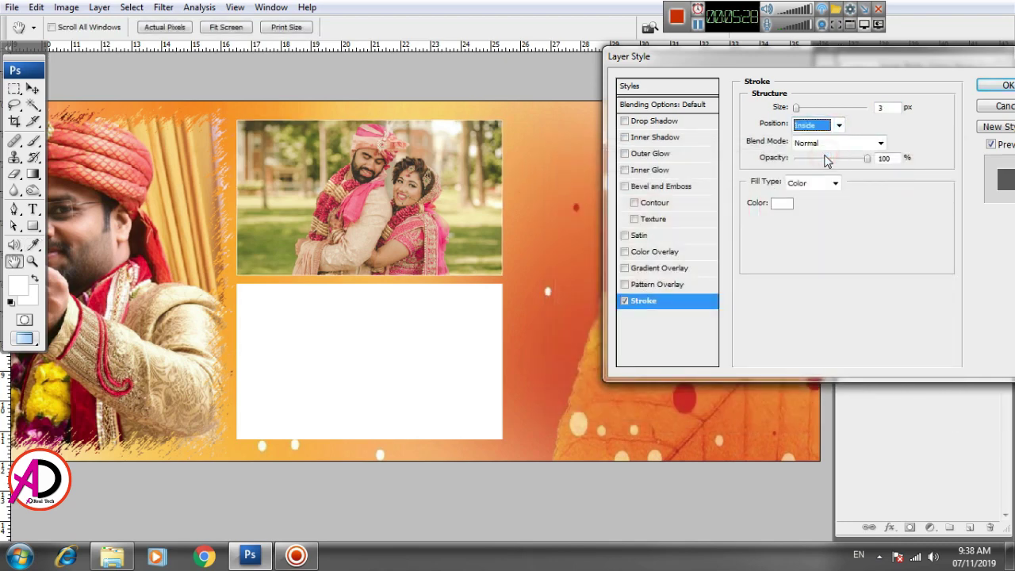
left_click_drag(797, 108, 808, 109)
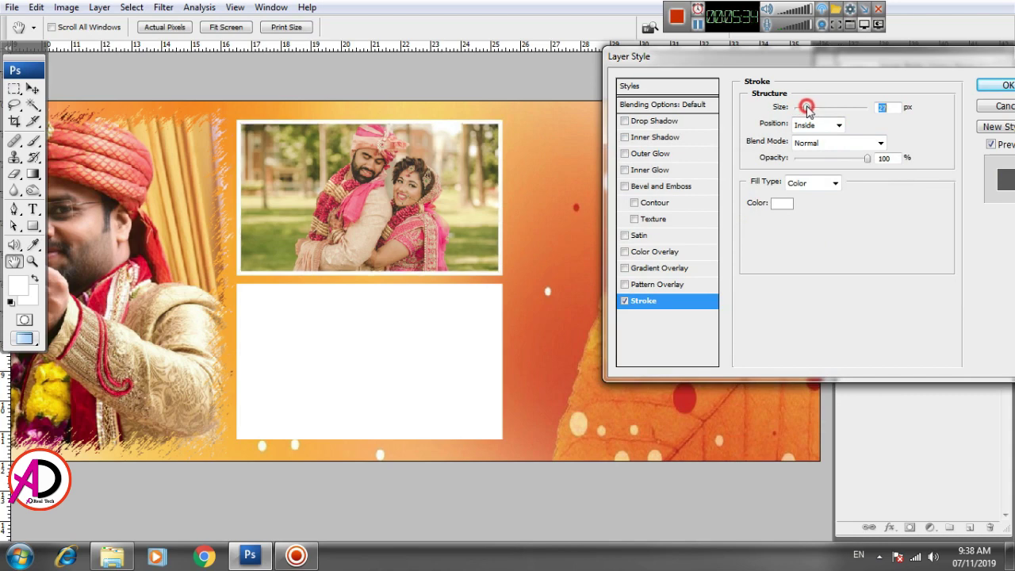
left_click(1008, 86)
Step: Select the lower white rectangle and open the photo married-couple-1 from the wedding folder in Photoshop
left_click_drag(533, 260, 602, 287)
scroll(572, 275, "down", 5)
scroll(583, 334, "up", 6)
key("alt+space")
left_click(369, 292)
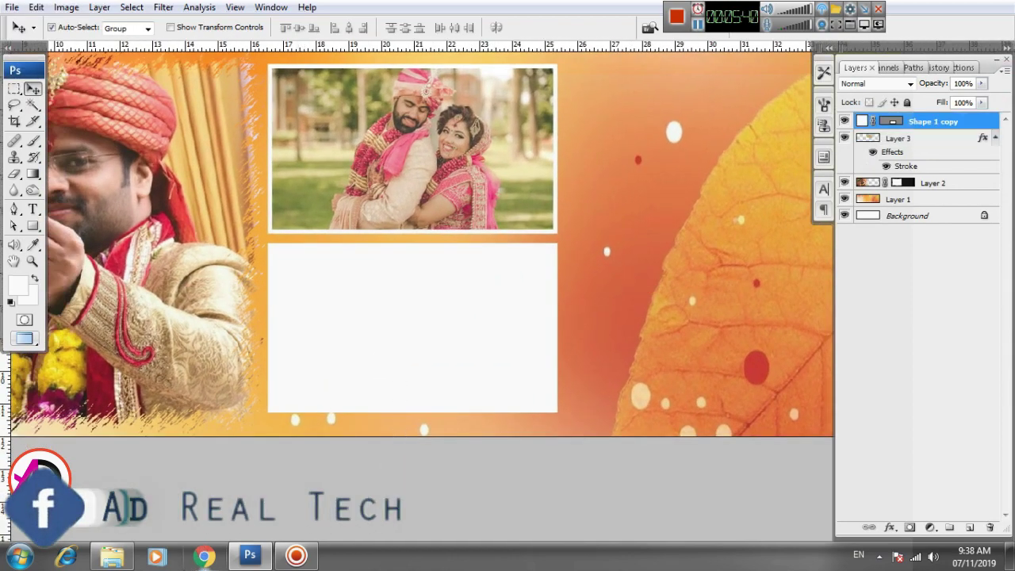
left_click(112, 557)
scroll(576, 373, "down", 3)
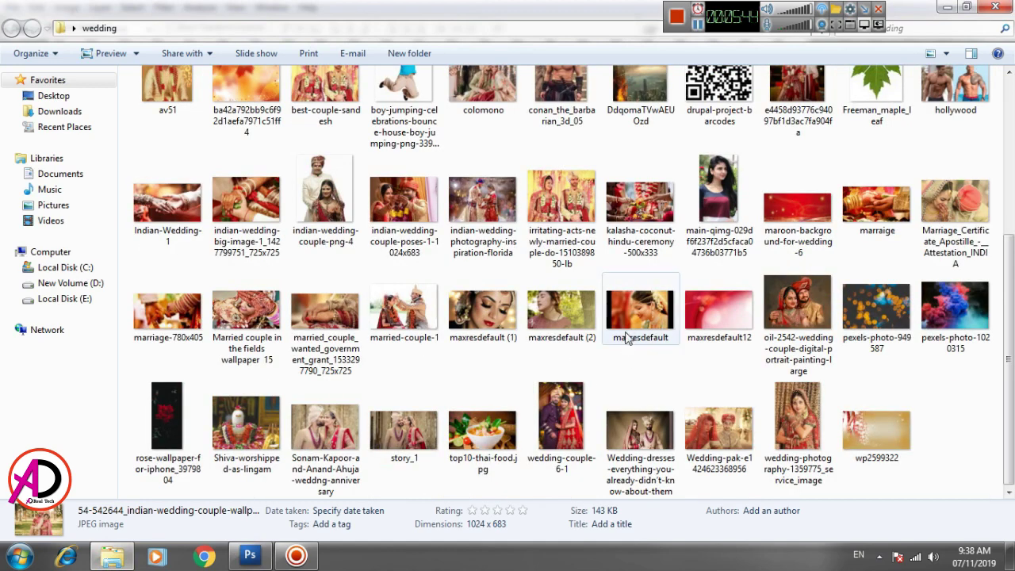
mouse_move(403, 316)
left_mouse_down()
mouse_move(256, 555)
mouse_move(401, 331)
mouse_move(410, 333)
left_mouse_up()
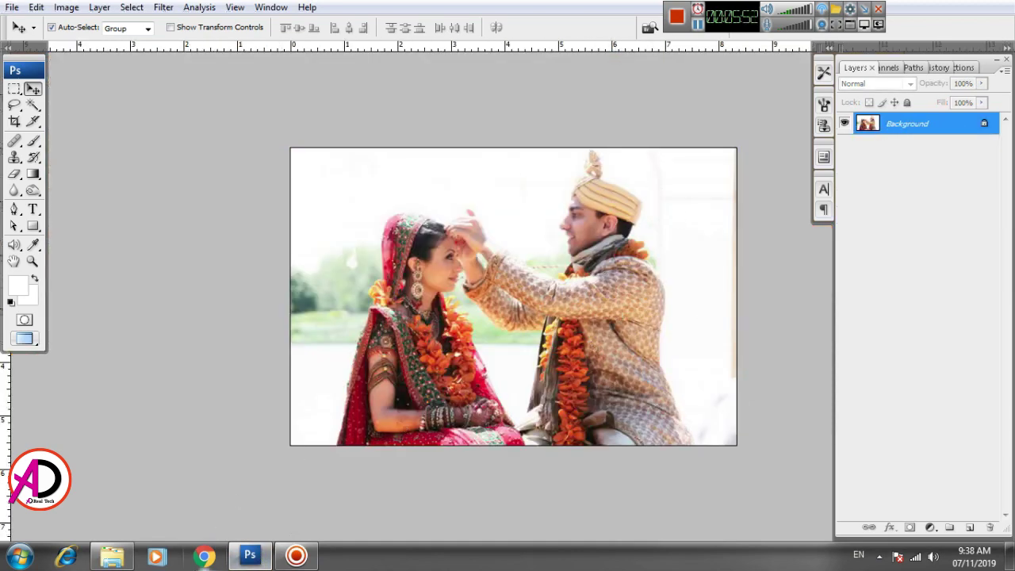
left_click(112, 558)
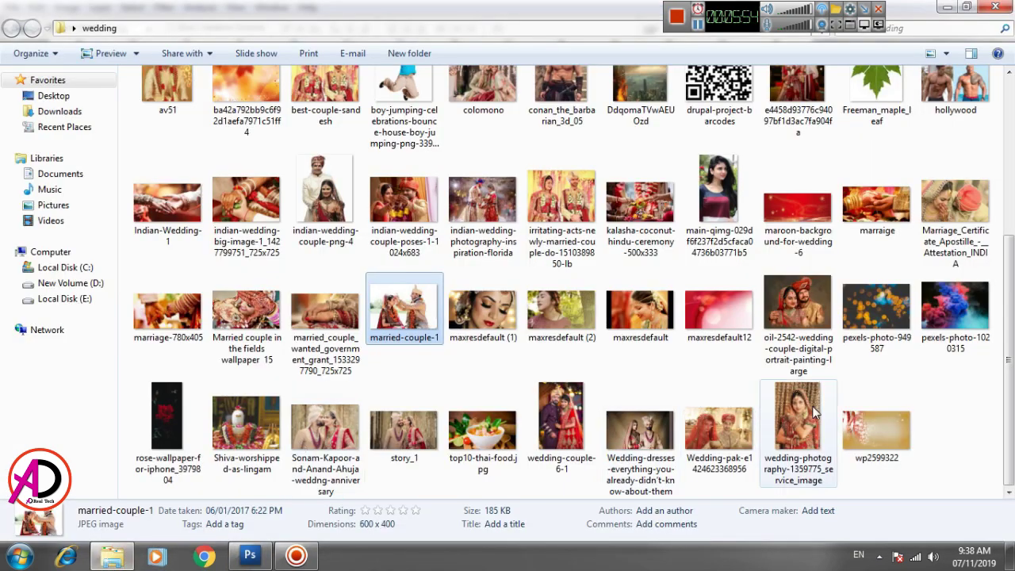
left_click(912, 402)
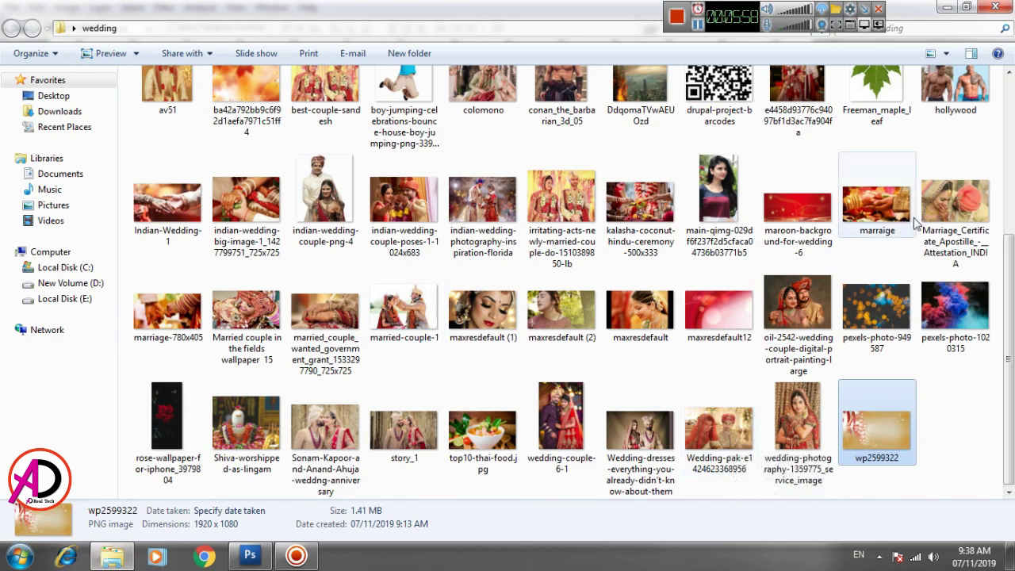
left_click(949, 213)
left_click_drag(713, 423, 442, 288)
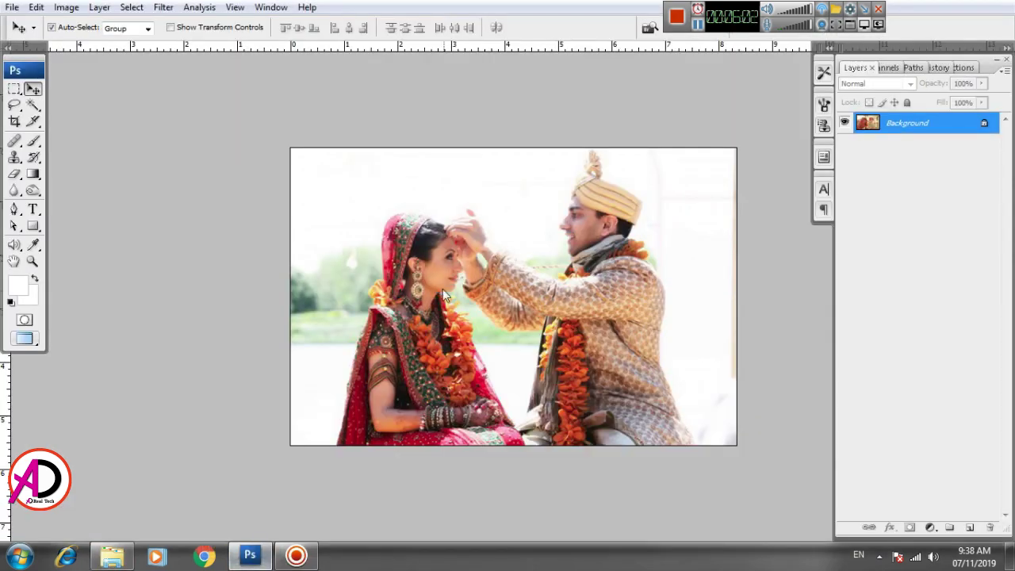
scroll(507, 292, "down", 5)
scroll(513, 292, "up", 1)
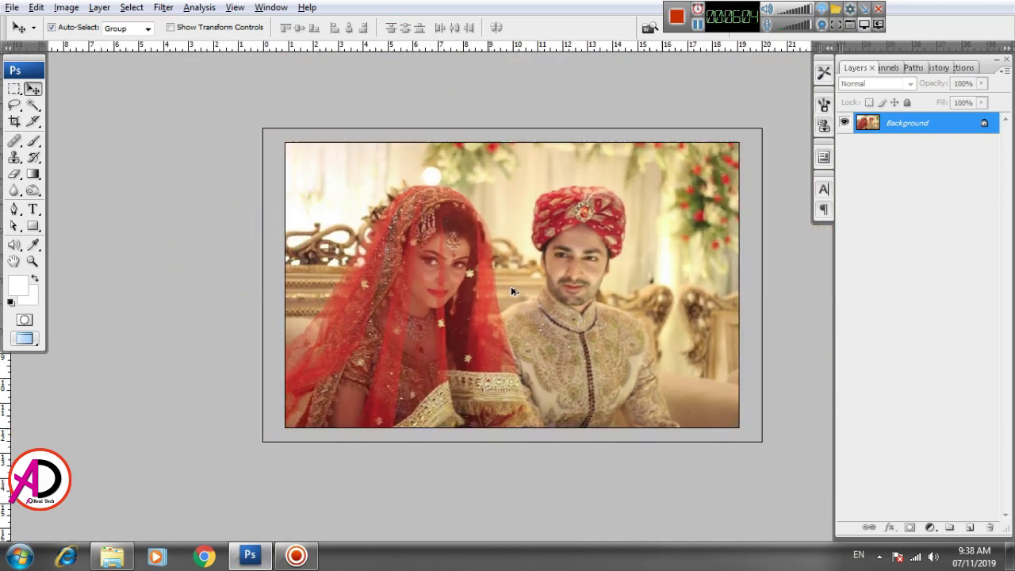
Step: Copy the entire photo of the couple in the red veil and red turban and return to the album document
left_click(249, 209)
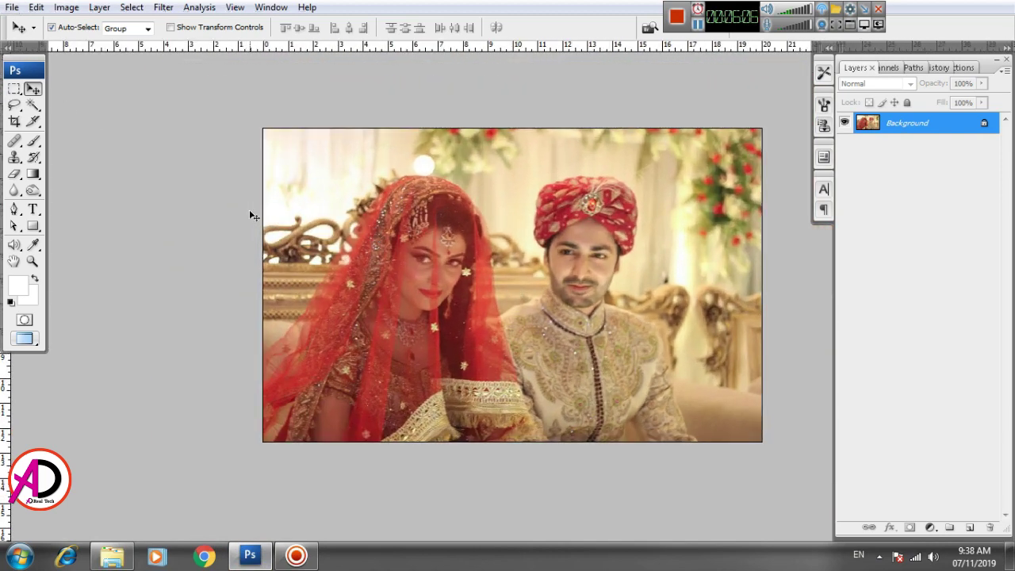
left_click(289, 193)
key("ctrl+a")
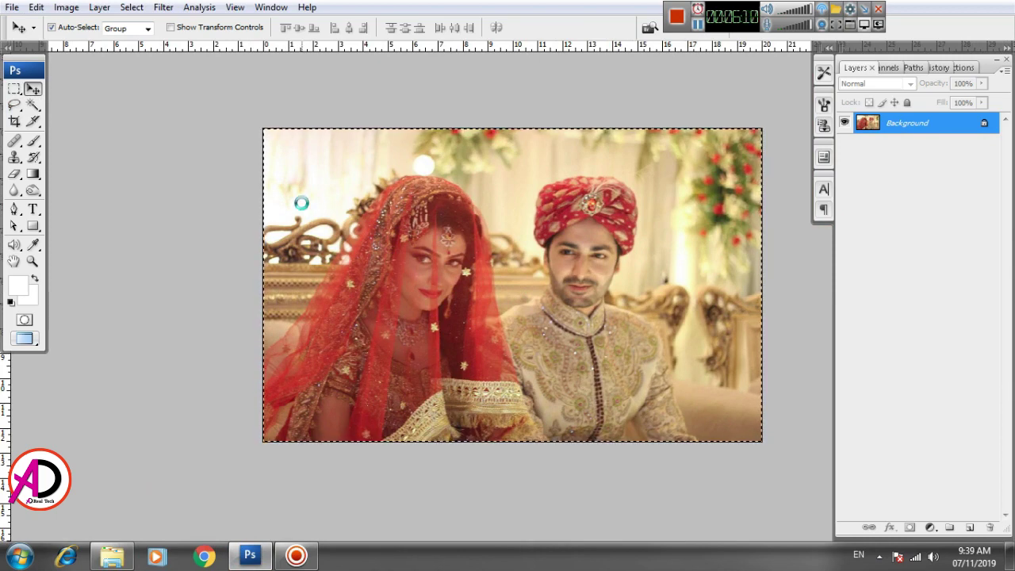
key("ctrl+Tab")
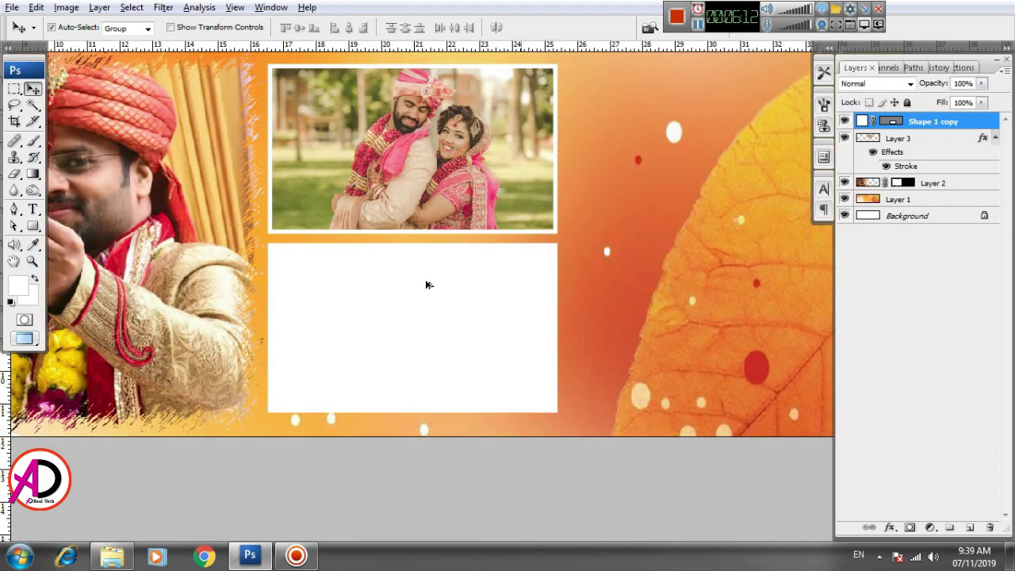
Step: Paste the photo over the lower white rectangle and enlarge it to about 147.3% so it covers the rectangle
scroll(430, 285, "down", 1)
left_click_drag(455, 316, 519, 322)
left_click(487, 315)
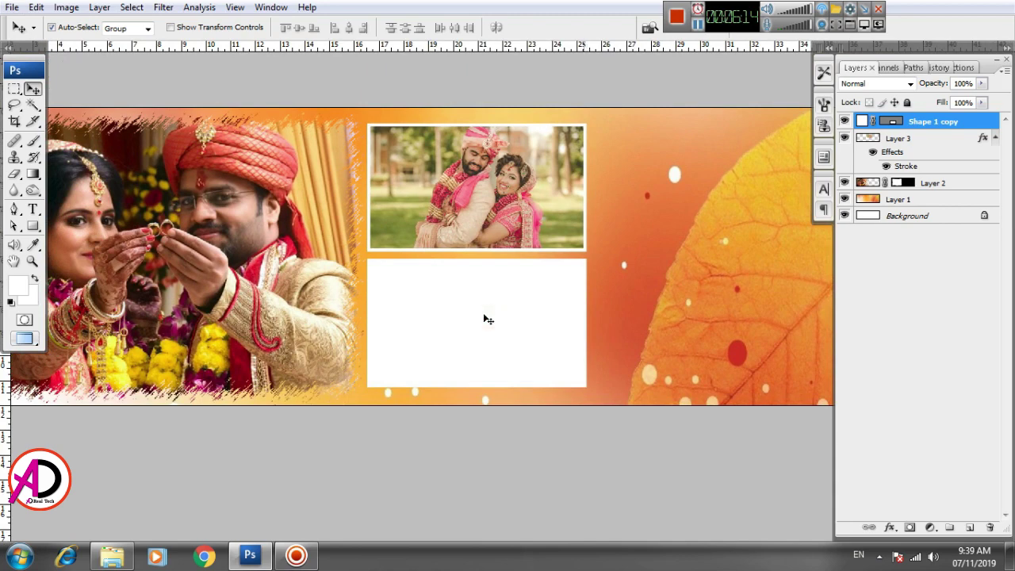
key("ctrl+v")
left_click_drag(477, 291, 494, 343)
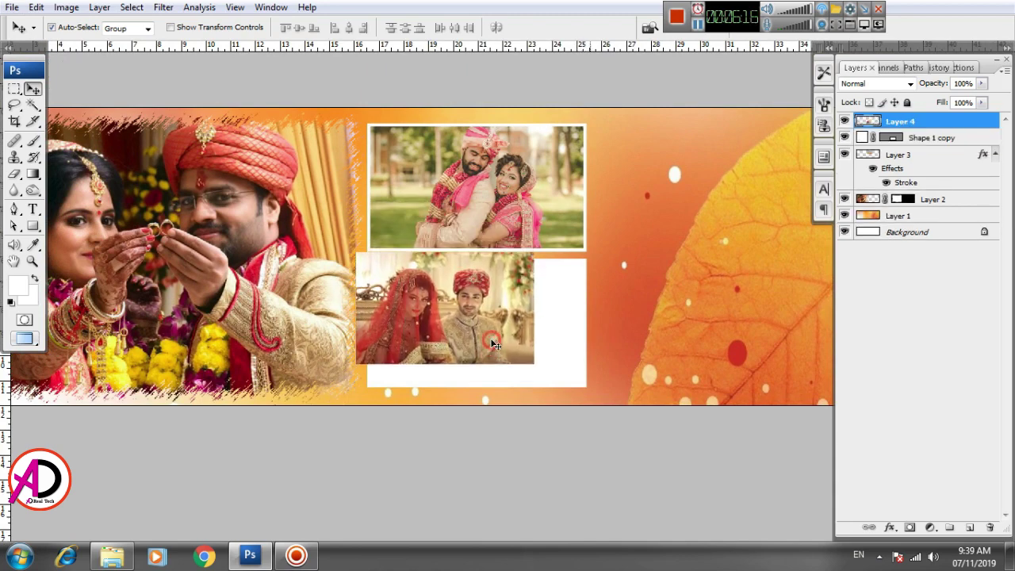
key("ctrl+t")
left_click_drag(535, 252, 581, 237)
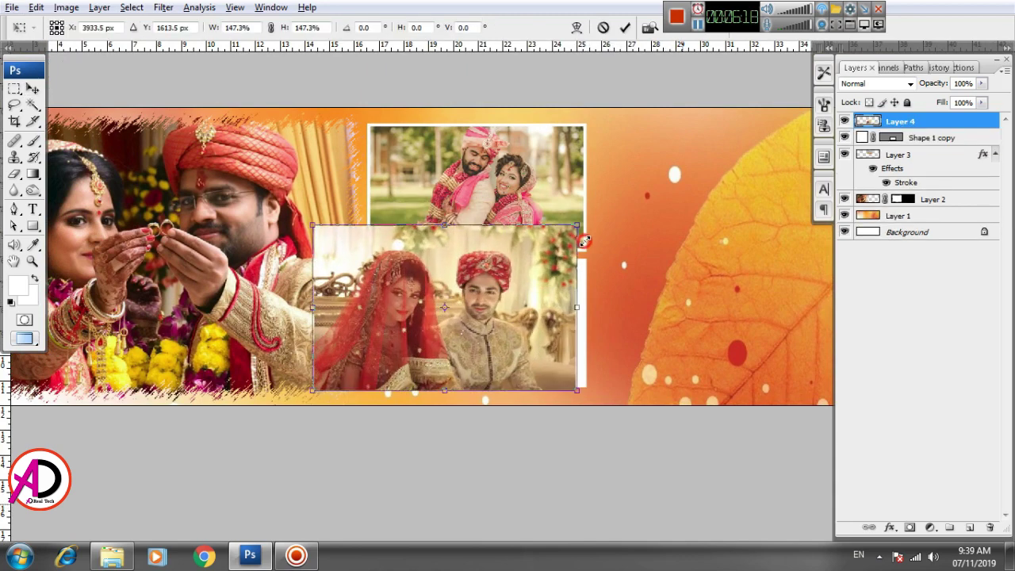
left_click_drag(557, 326, 579, 339)
key("Return")
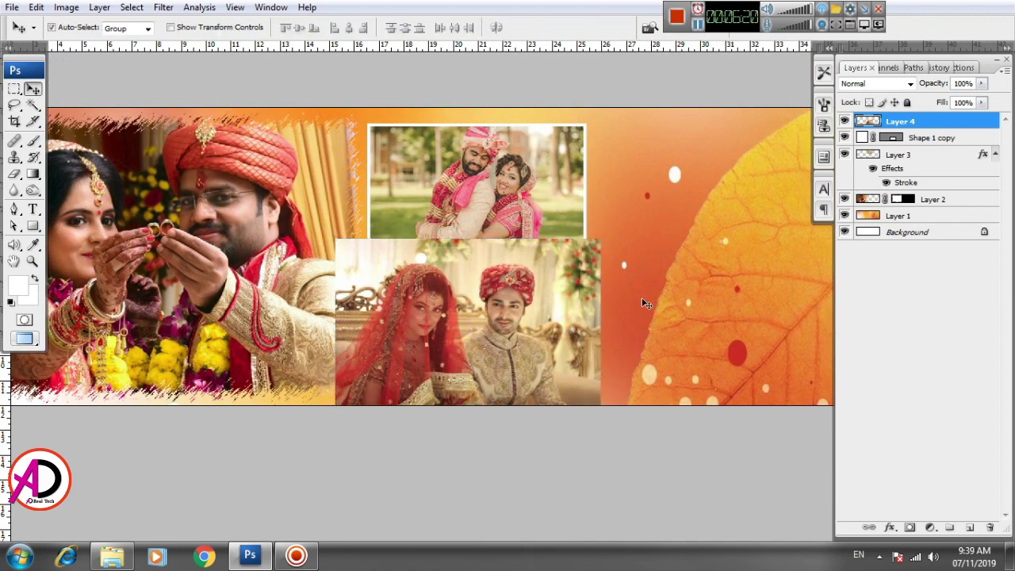
Step: Clip the pasted photo to the lower rectangle with a clipping mask, adjust its placement, and merge the two layers
right_click(952, 127)
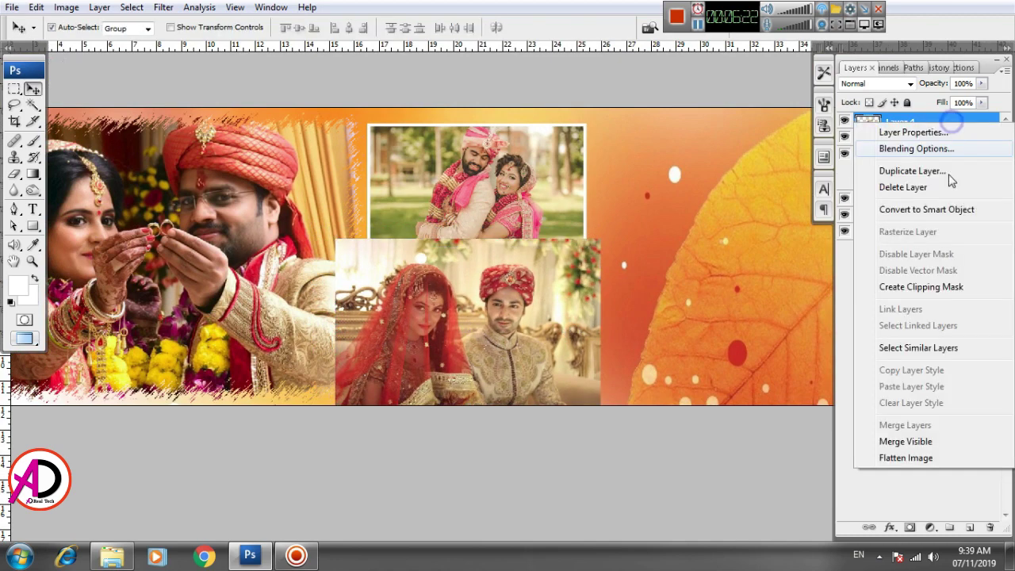
left_click(920, 289)
left_click_drag(508, 310, 530, 304)
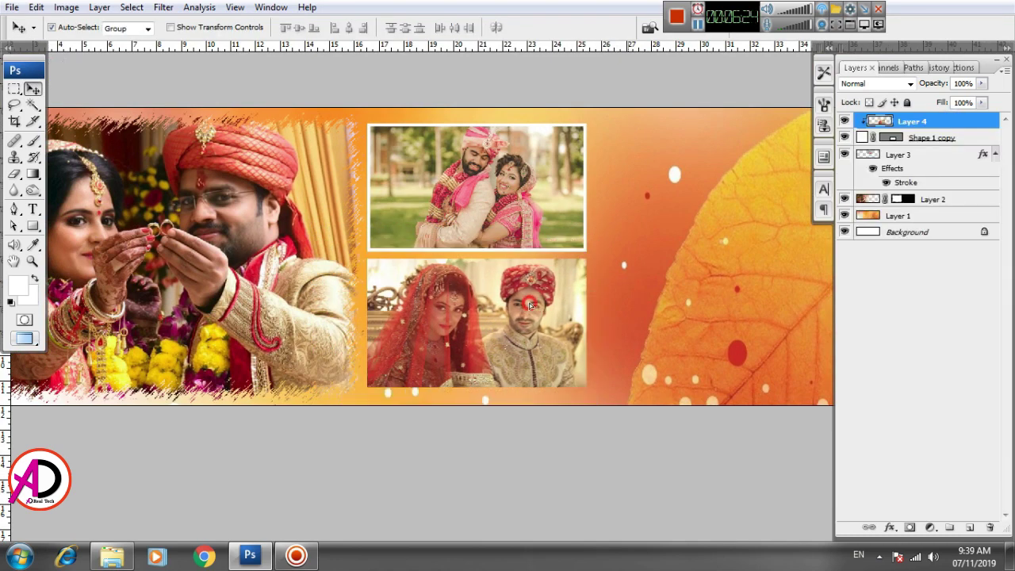
left_click(943, 139, "shift")
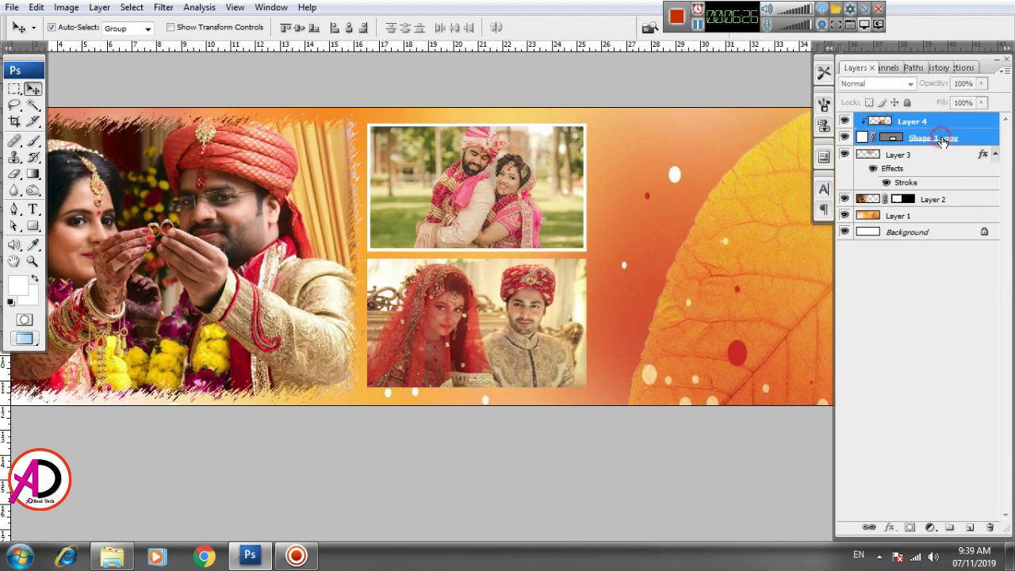
key("ctrl+e")
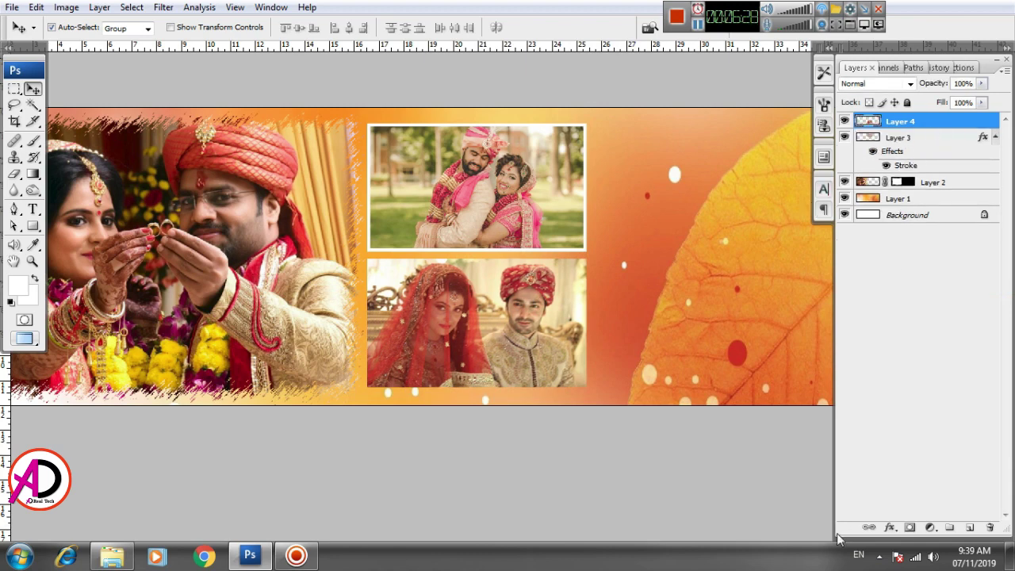
Step: Add a white (ffffff) Stroke layer style to the merged lower photo, positioned Inside with a size of 35 px
left_click(891, 527)
left_click(905, 512)
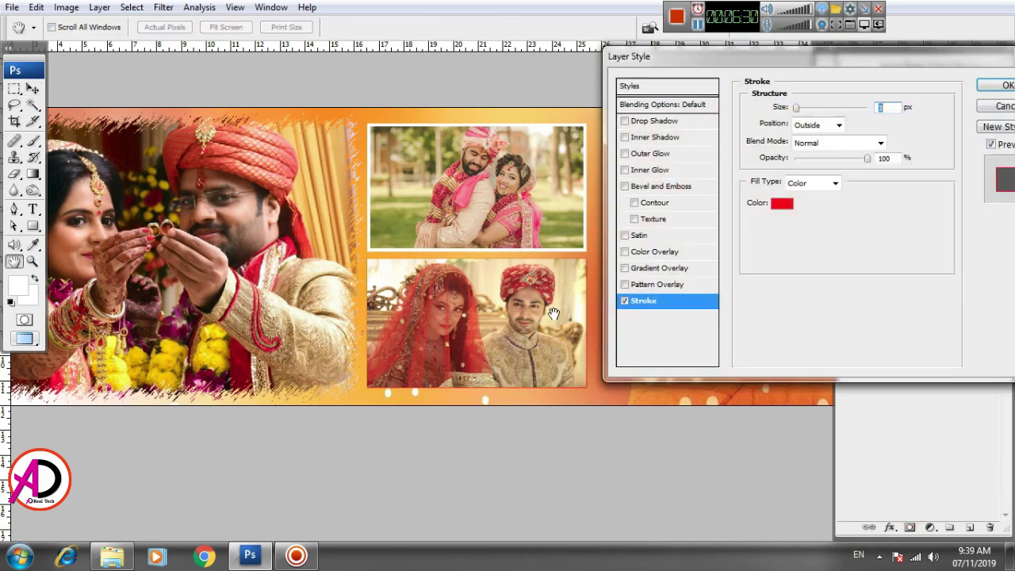
left_click(782, 203)
left_click(558, 184)
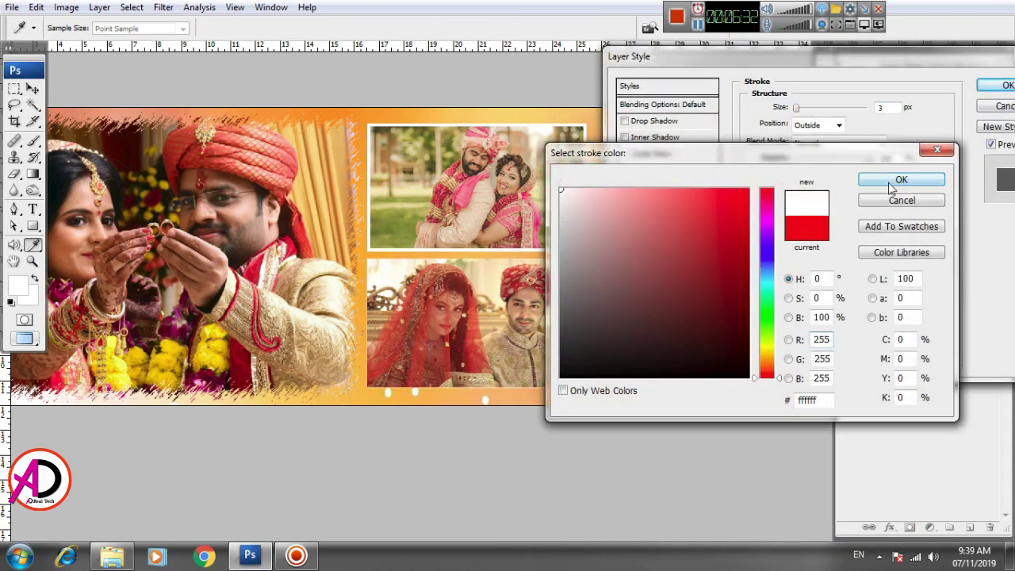
left_click(904, 181)
left_click(803, 127)
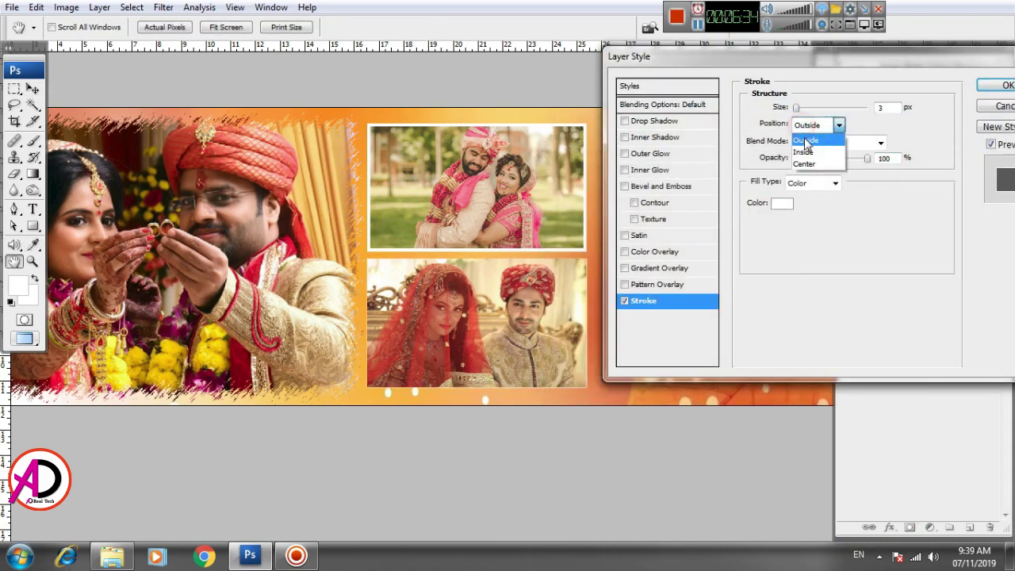
left_click(805, 142)
left_click_drag(800, 111, 807, 111)
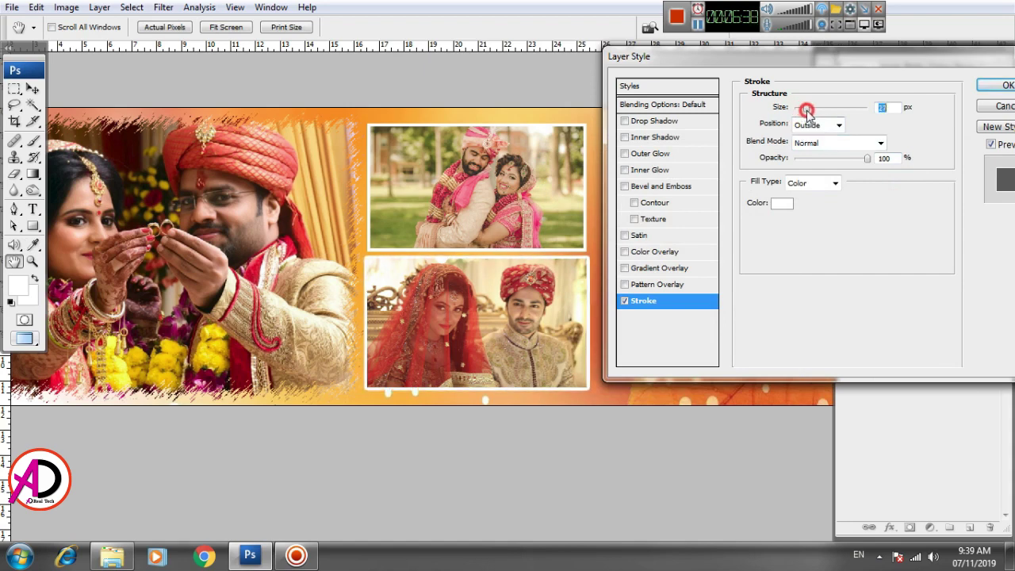
left_click(821, 125)
left_click(805, 141)
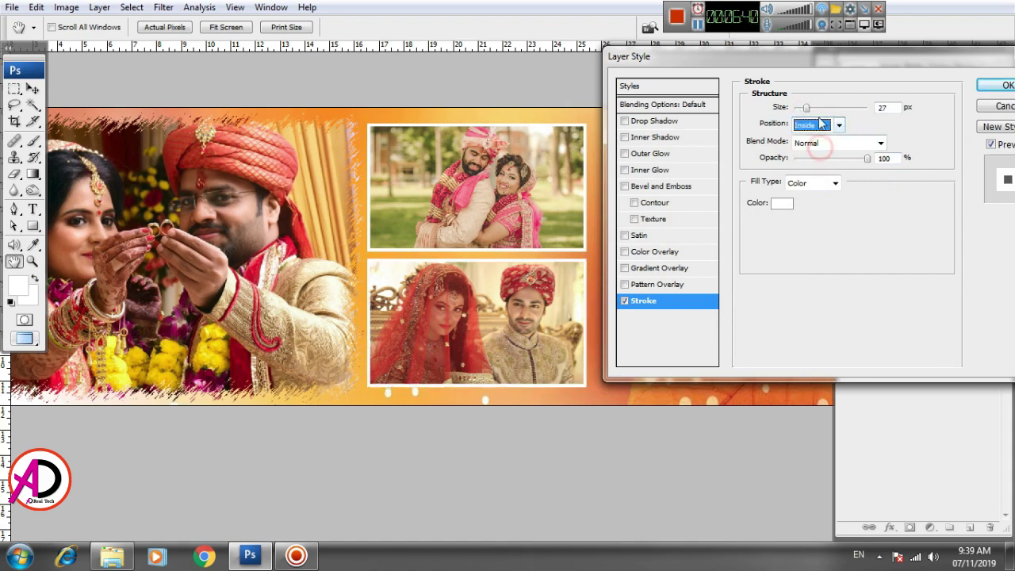
left_click_drag(808, 111, 810, 111)
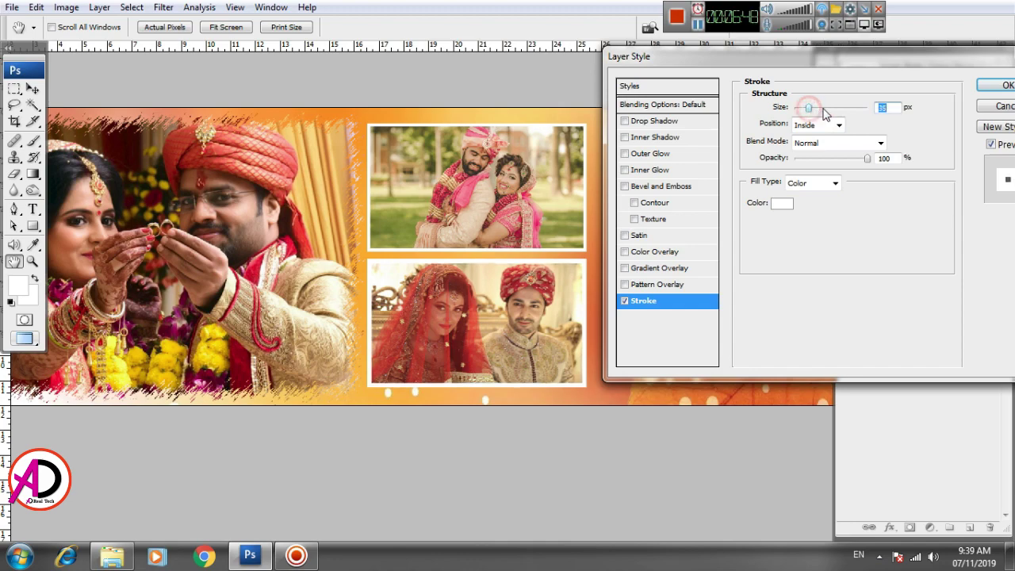
left_click(991, 86)
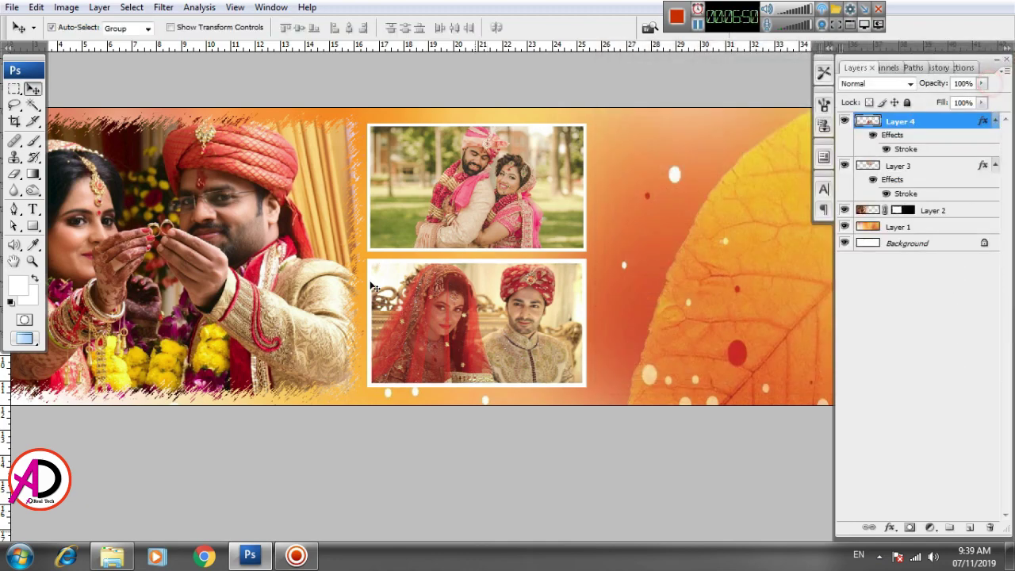
Step: Examine the whole album spread, including the two framed photos and the empty area over the leaf background
scroll(408, 344, "down", 6)
scroll(415, 377, "up", 1)
key("alt+space")
left_click_drag(549, 372, 504, 371)
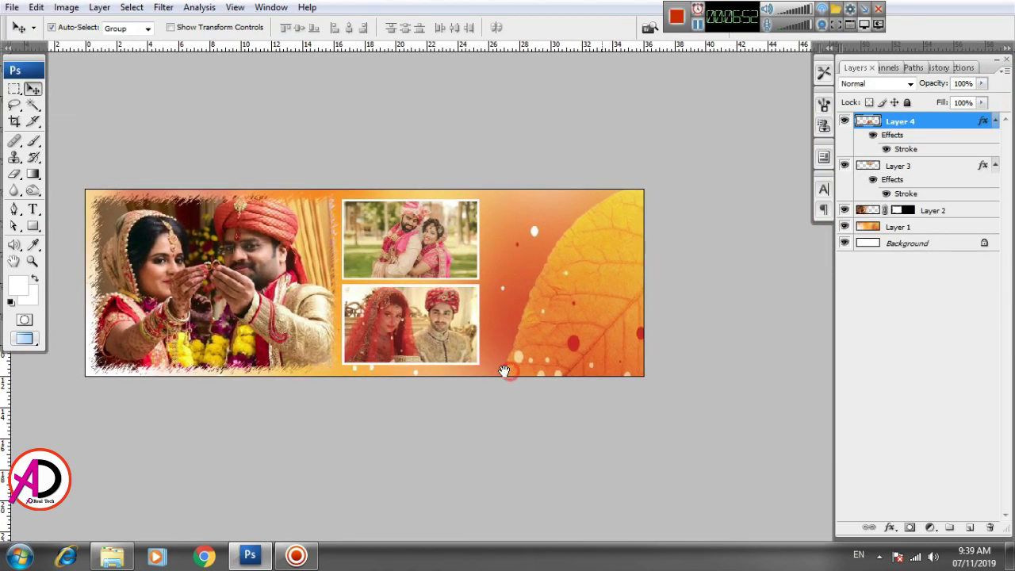
scroll(488, 368, "up", 1)
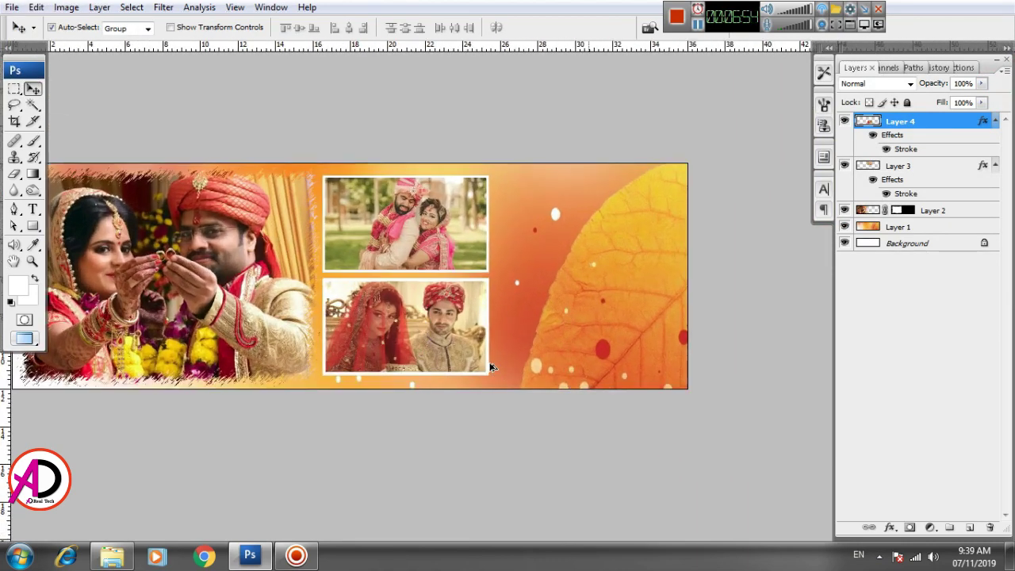
scroll(543, 378, "up", 1)
left_click_drag(562, 388, 540, 377)
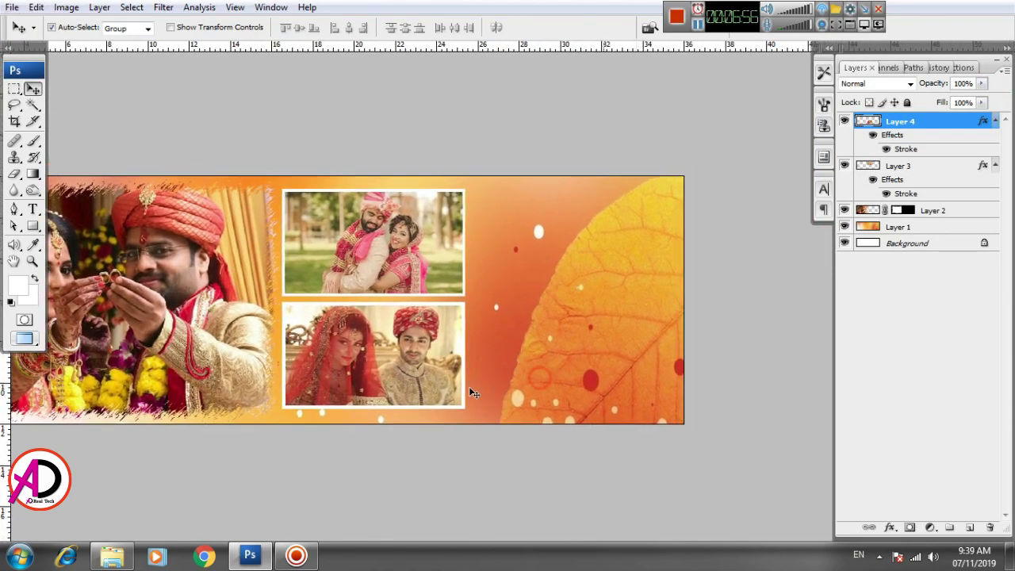
left_click_drag(30, 225, 80, 230)
scroll(546, 354, "down", 3)
scroll(540, 367, "up", 2)
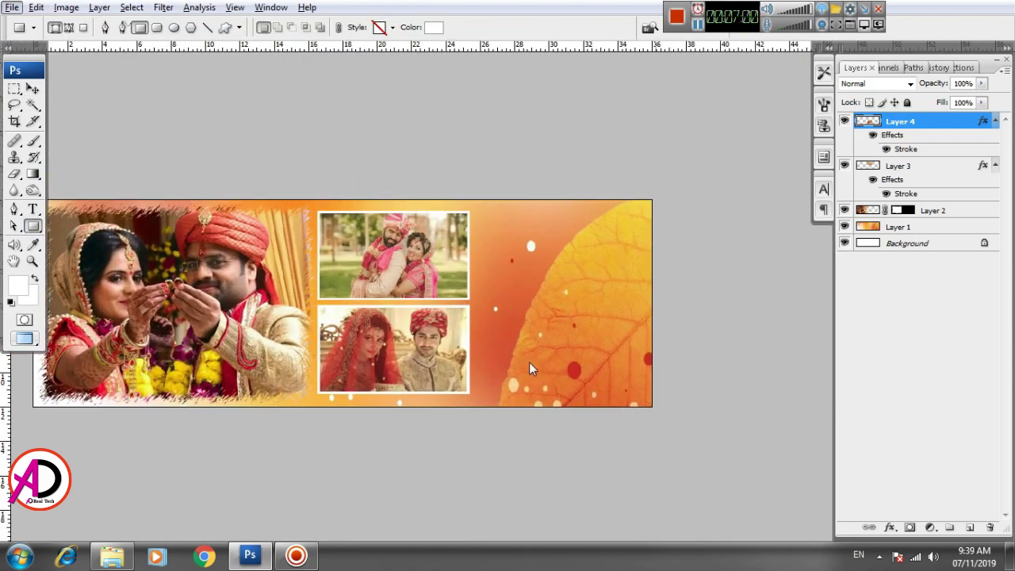
left_click_drag(560, 372, 566, 380)
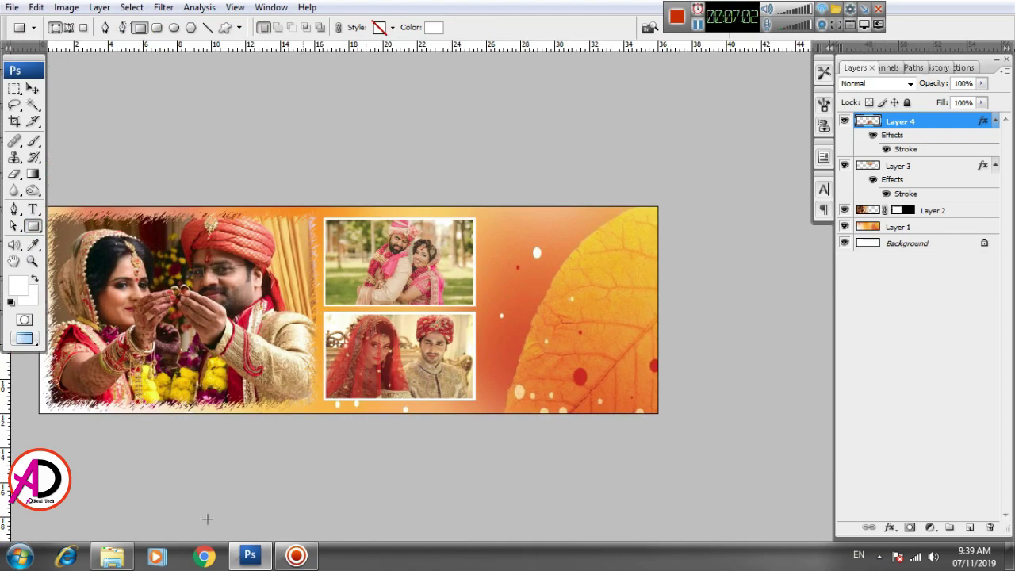
Step: Open the square photo of the couple with the pink turban, 6f4f0612f005f88cb7bf5f3f82547ce0, from the wedding folder in Photoshop
mouse_move(106, 562)
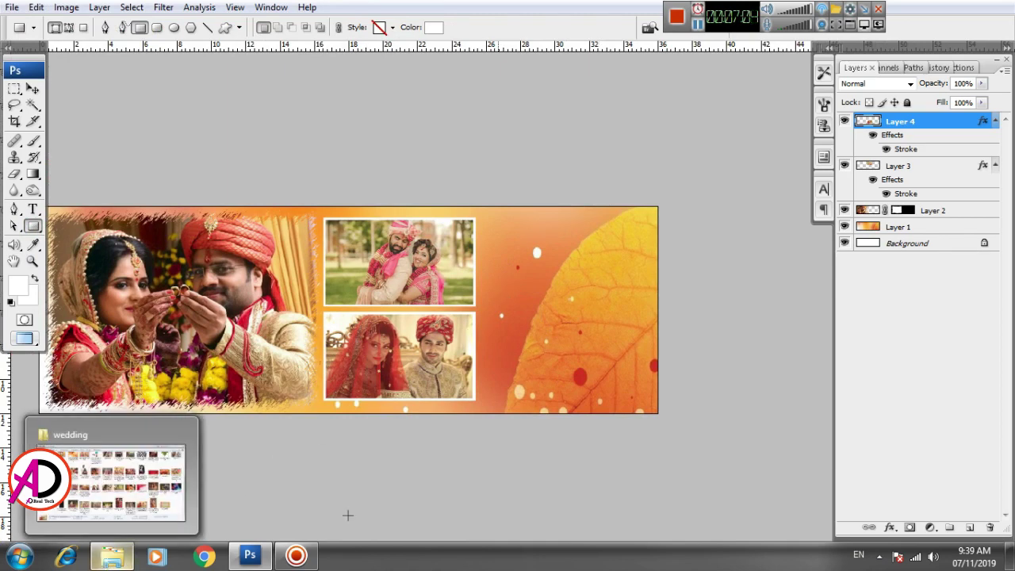
left_click(260, 557)
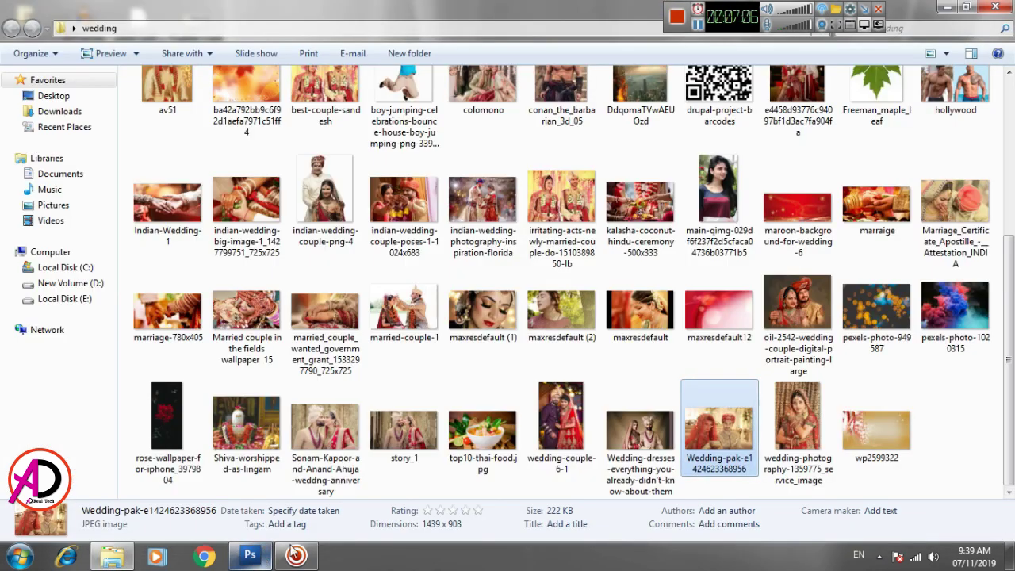
left_click(929, 386)
scroll(929, 385, "up", 3)
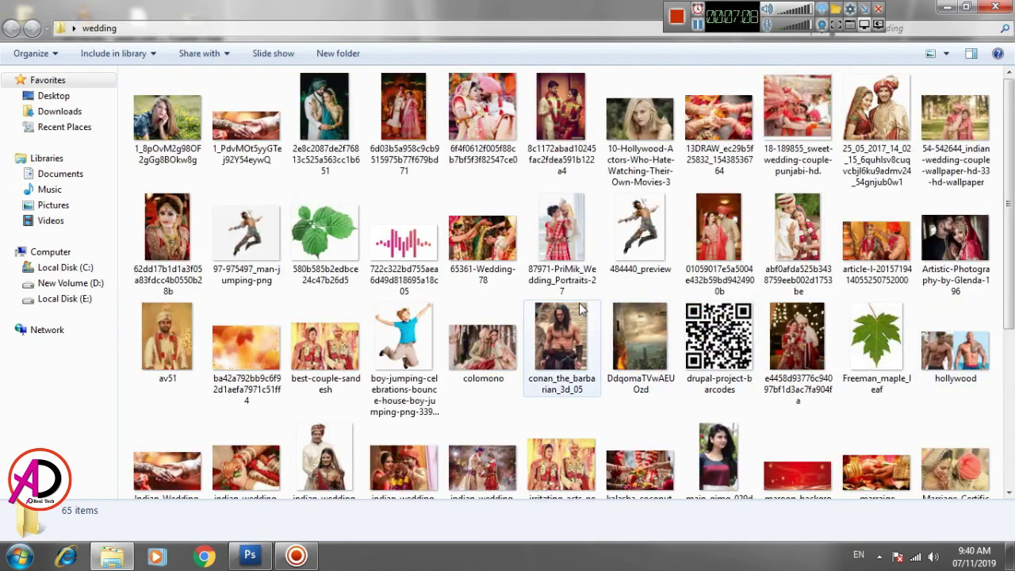
left_click(507, 131)
left_click_drag(497, 128, 573, 318)
Step: Copy the entire pink-turban couple photo and return to the album document
left_click(33, 89)
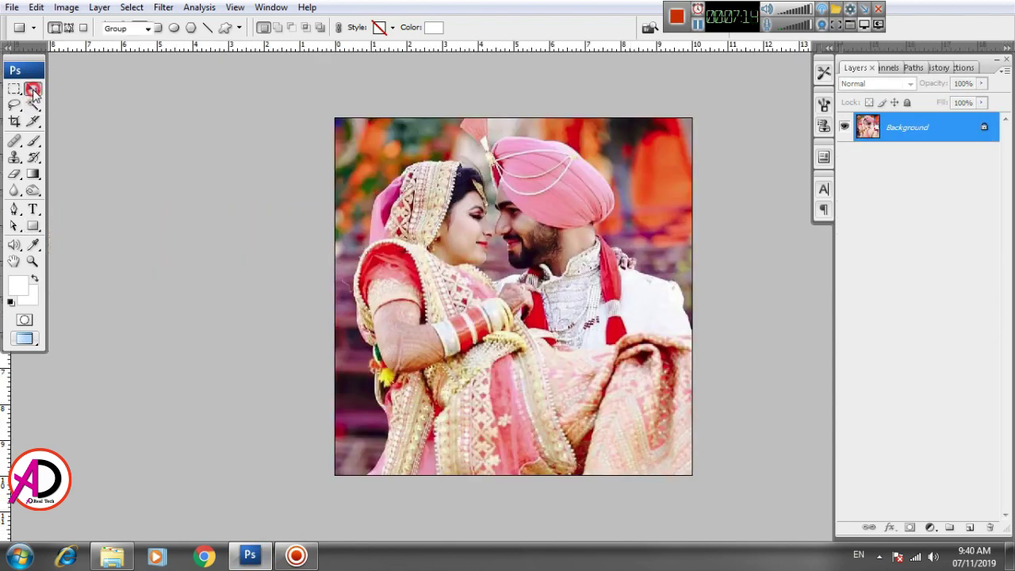
left_click(539, 347)
left_click(508, 211)
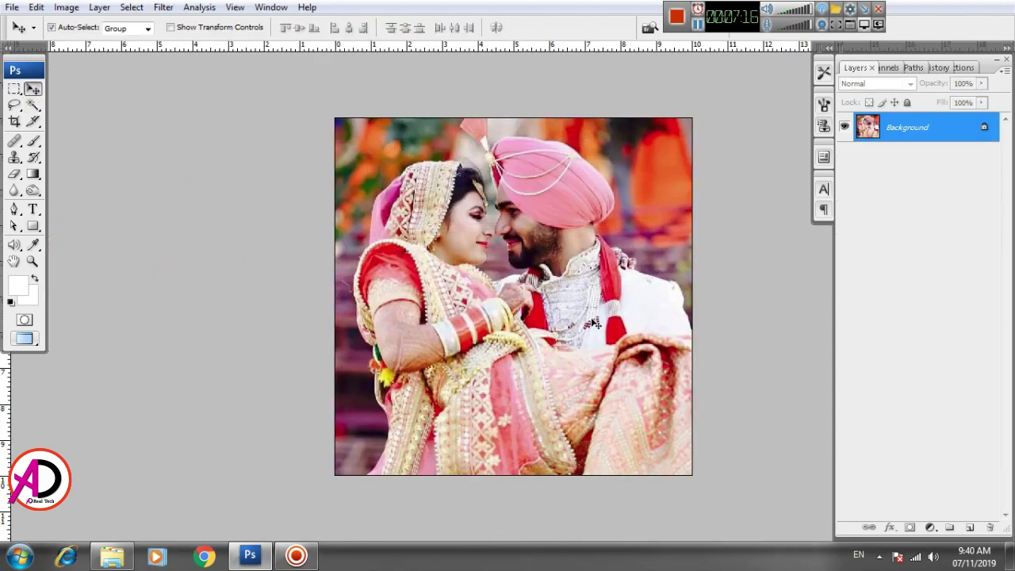
key("ctrl+a")
key("ctrl+Tab")
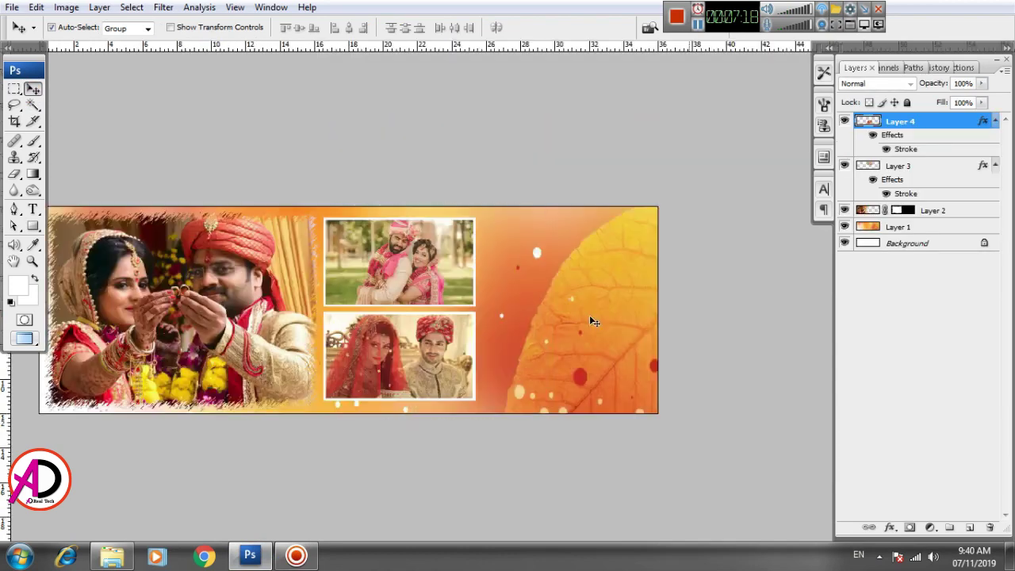
Step: Draw a white, nearly square rectangle shape over the leaf side of the album and shift it slightly toward the leaf
scroll(591, 334, "up", 3)
left_click_drag(587, 328, 627, 333)
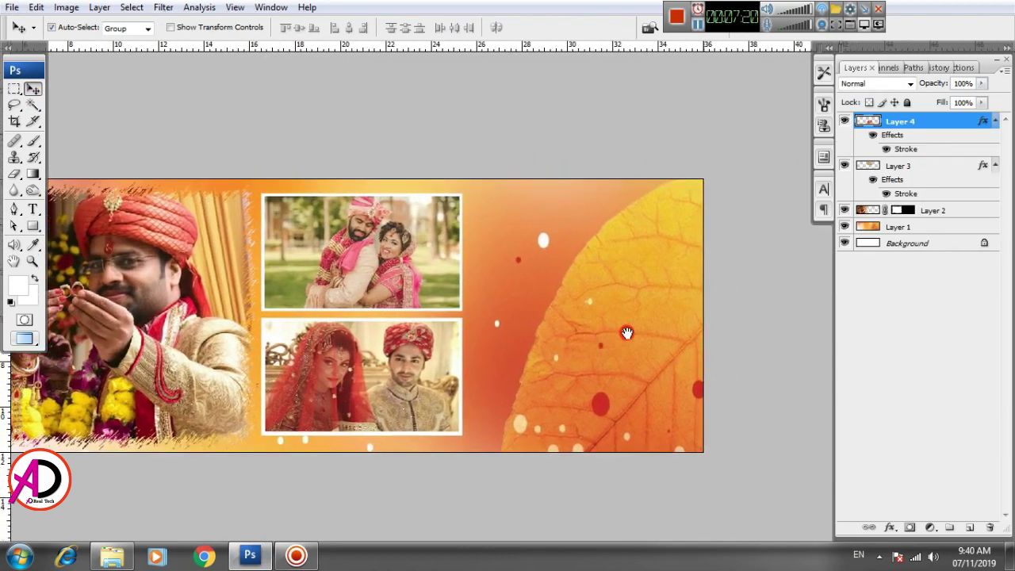
left_click(33, 225)
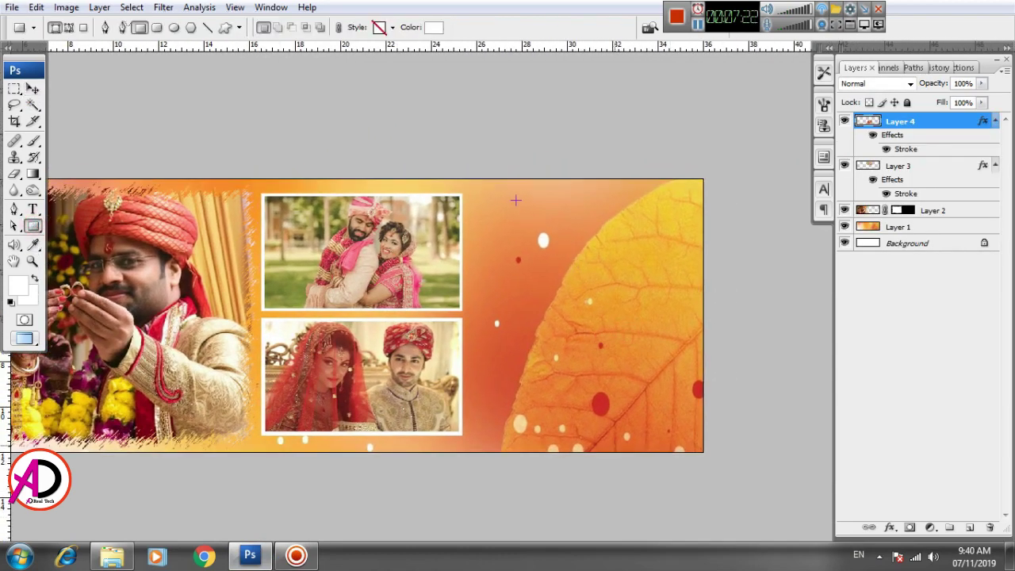
left_click_drag(581, 260, 622, 316)
left_click(32, 89)
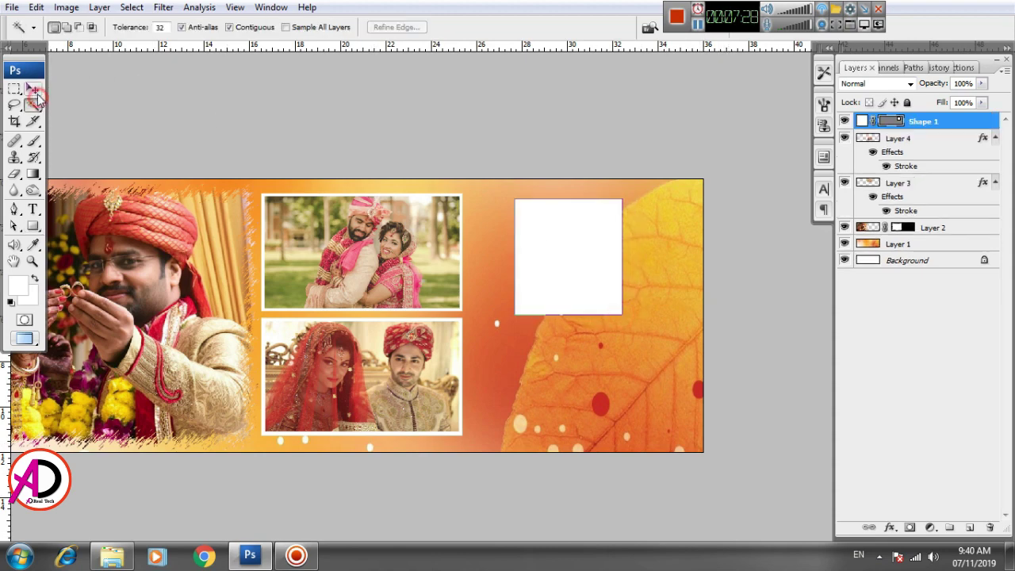
left_click(620, 333)
left_click_drag(584, 268, 580, 292)
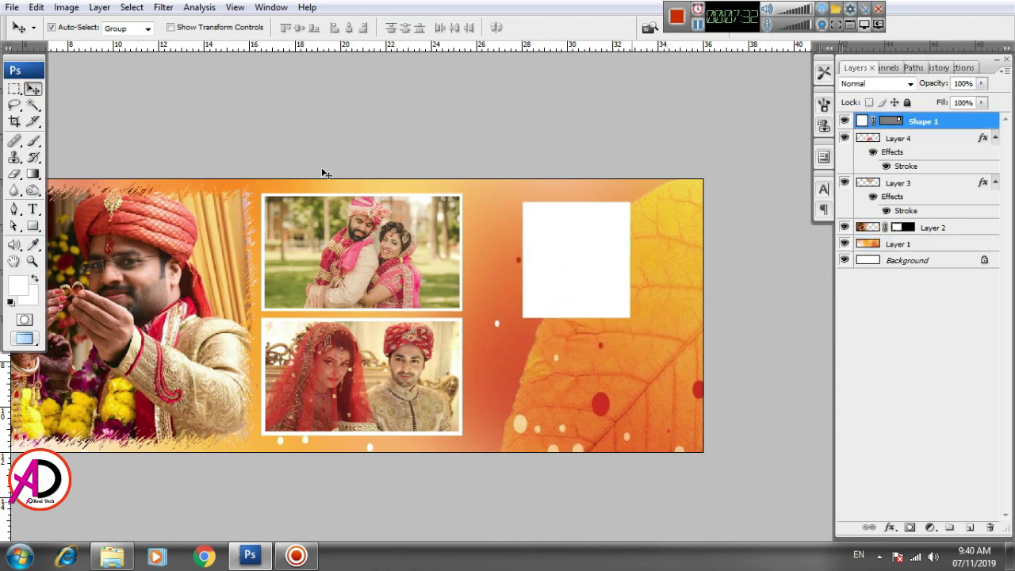
Step: Rotate the white square about 24.4° clockwise, position it over the upper part of the leaf and scale it down slightly
left_click(36, 8)
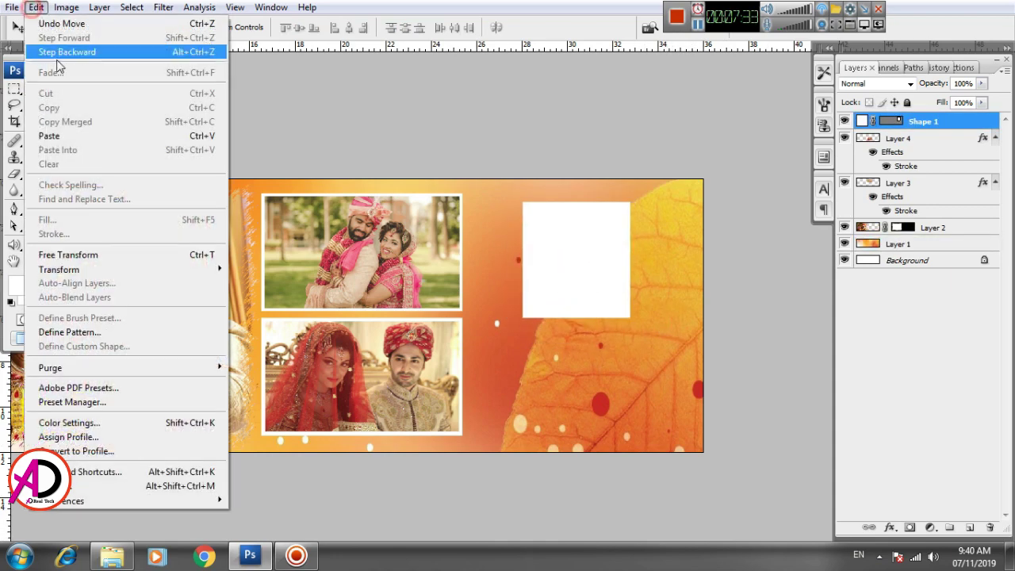
left_click(87, 254)
left_click_drag(655, 307, 639, 341)
left_click_drag(596, 294, 634, 290)
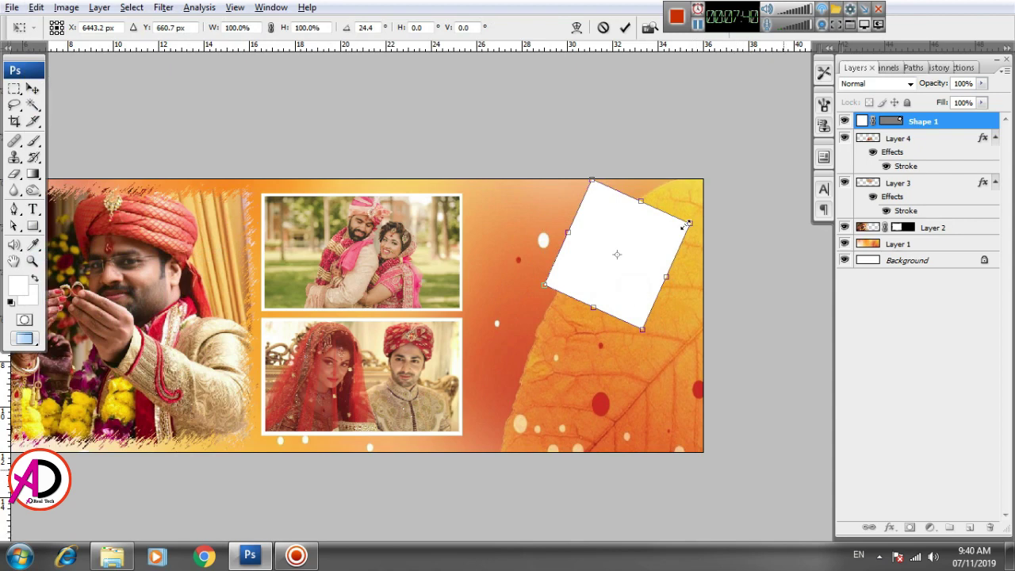
left_click_drag(687, 225, 640, 369)
double_click(661, 237)
Step: Make two copies of the tilted white square, arrange all three in a triangle over the leaf, and select the uppermost square
left_click_drag(565, 335, 557, 358)
left_click_drag(631, 272, 624, 269)
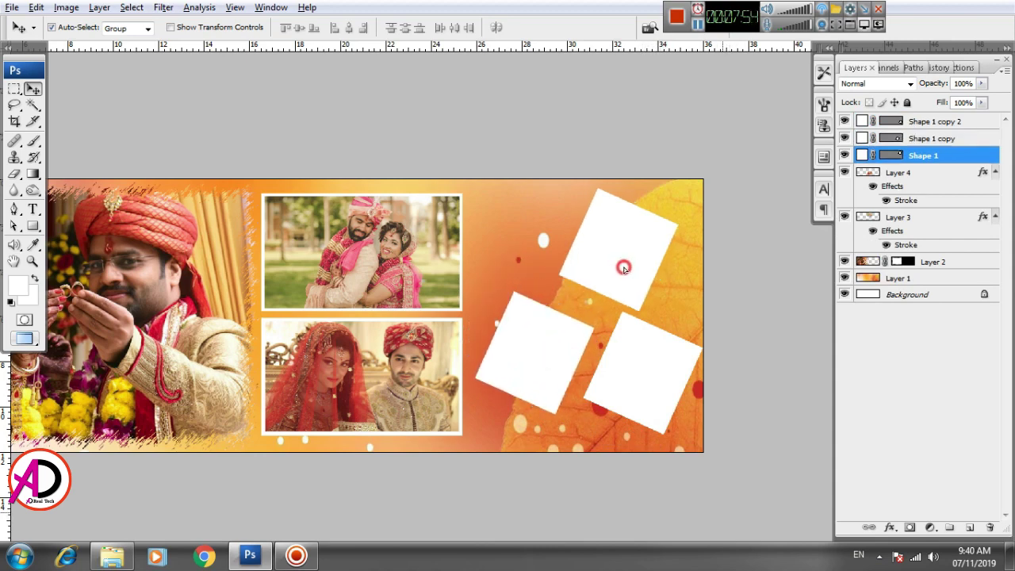
left_click_drag(562, 361, 554, 373)
left_click_drag(609, 255, 616, 245)
left_click(628, 336)
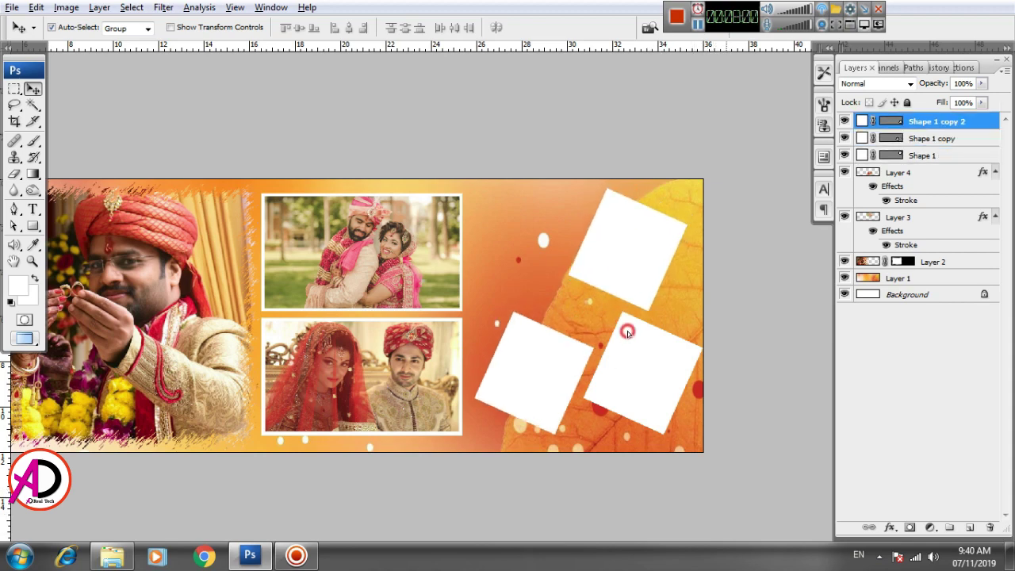
left_click_drag(628, 333, 624, 328)
left_click_drag(566, 367, 567, 373)
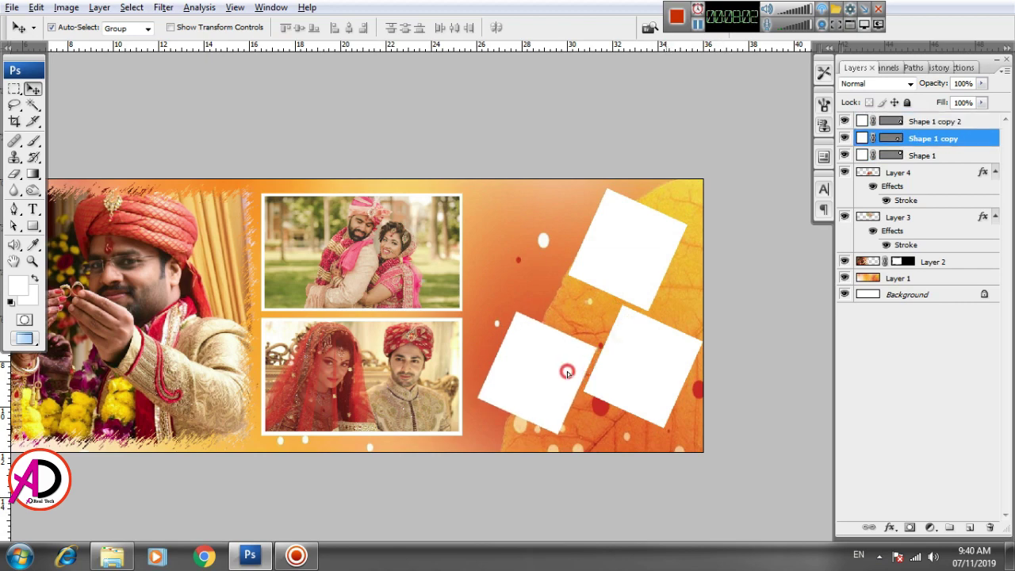
scroll(585, 342, "down", 5)
scroll(585, 343, "up", 5)
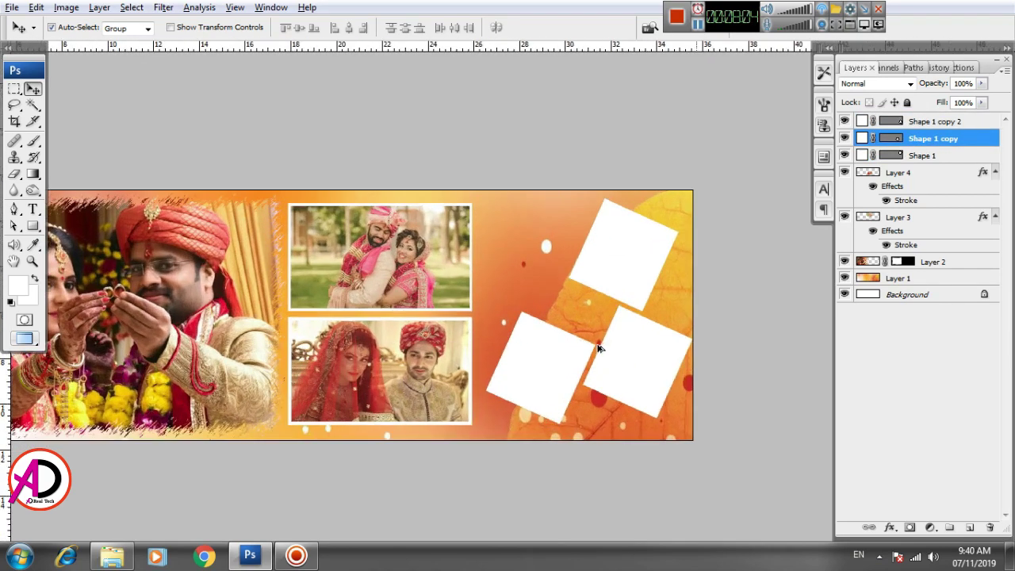
key("alt+space")
left_click_drag(690, 365, 679, 359)
left_click(634, 257)
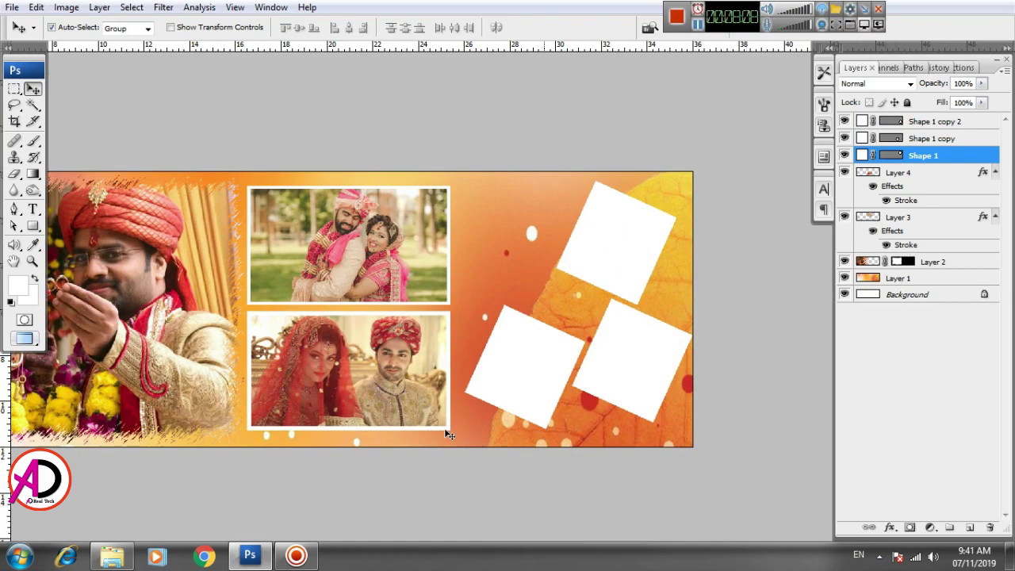
Step: Look through the open image documents, including the pink-turban couple photo, and return to the album layout
key("alt+Tab")
key("alt+Tab")
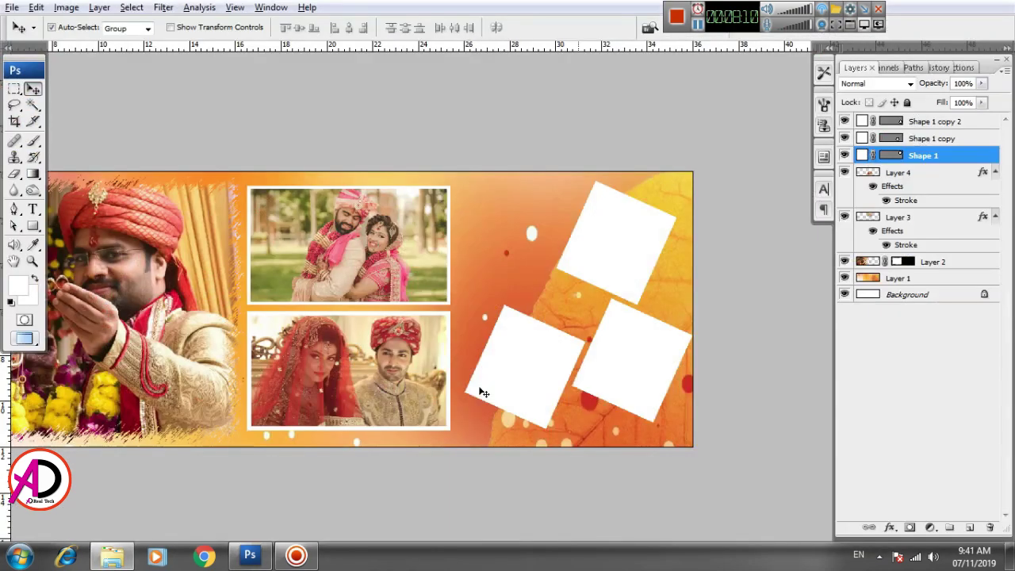
key("ctrl+Tab")
key("ctrl+Tab")
key("ctrl+Tab")
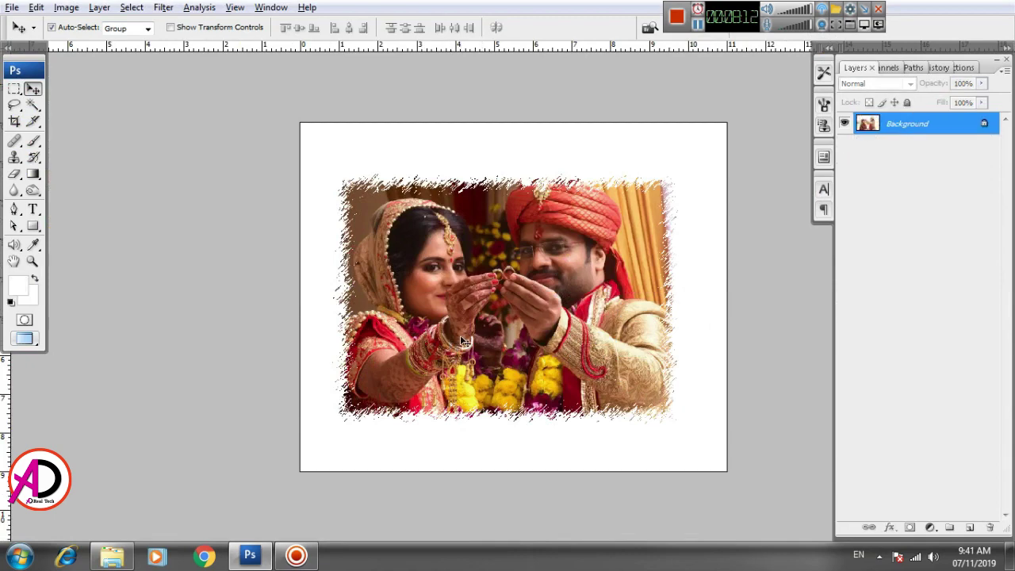
key("ctrl+Tab")
key("ctrl+Tab")
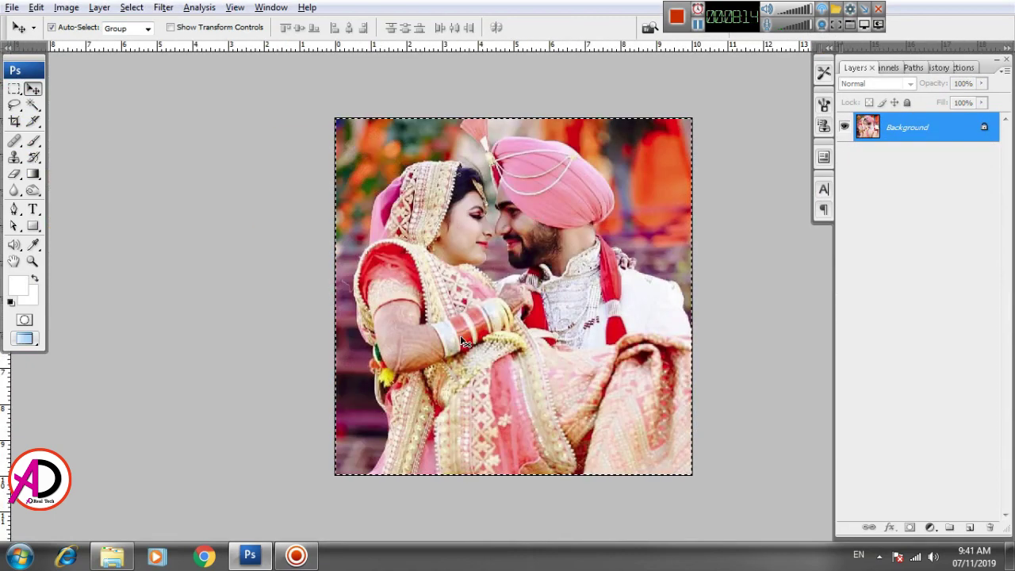
key("ctrl+Tab")
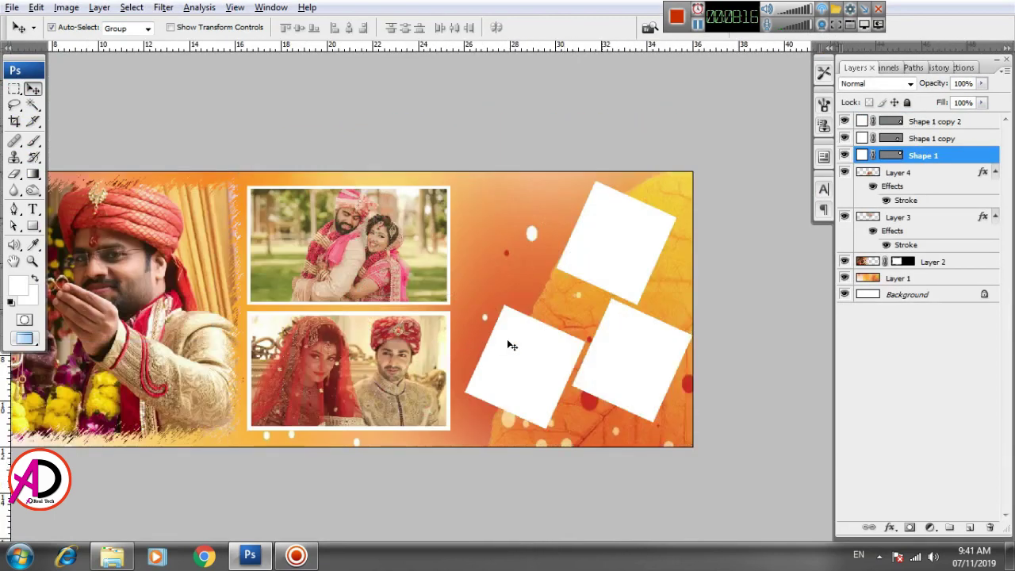
Step: Paste the pink-turban couple photo directly above the uppermost square's layer, position it over that square, and clip it to the square
key("ctrl+v")
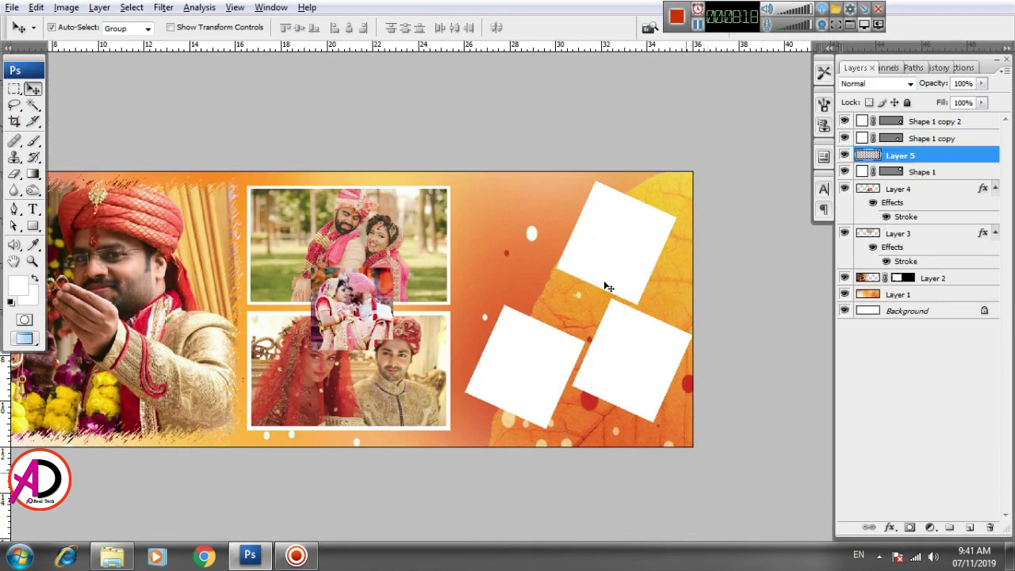
left_click_drag(387, 311, 620, 248)
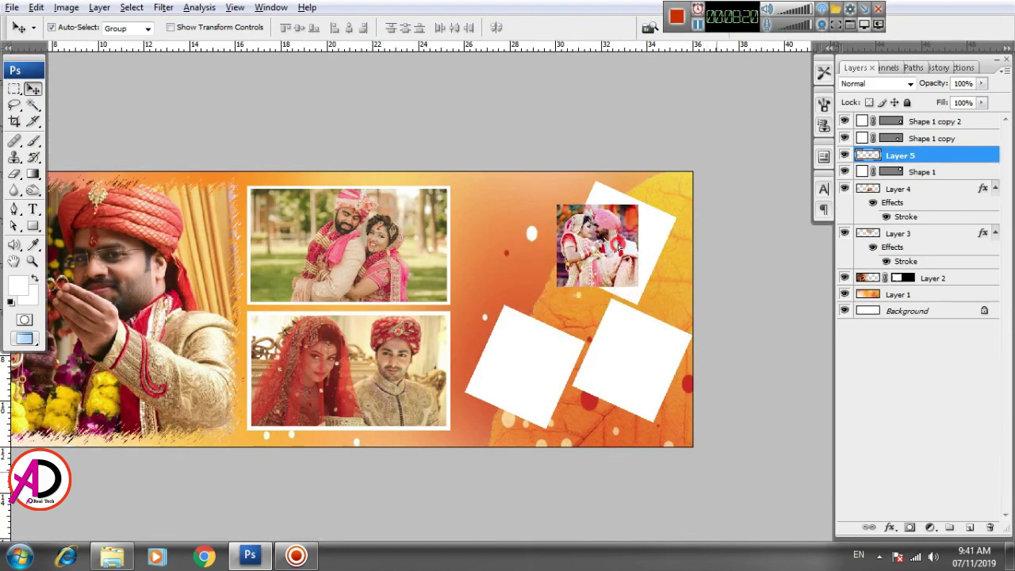
key("ctrl+t")
right_click(627, 256)
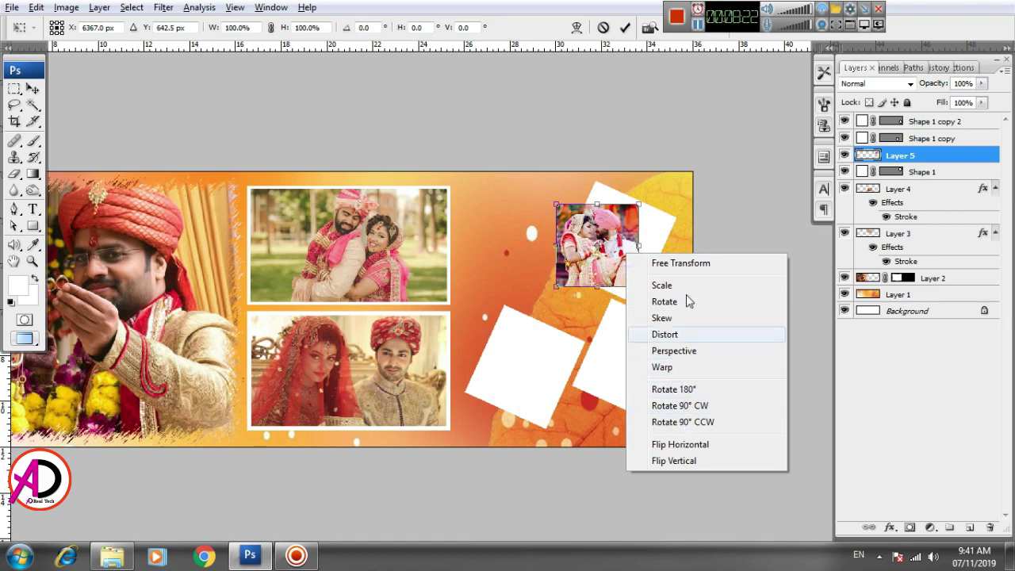
left_click(611, 231)
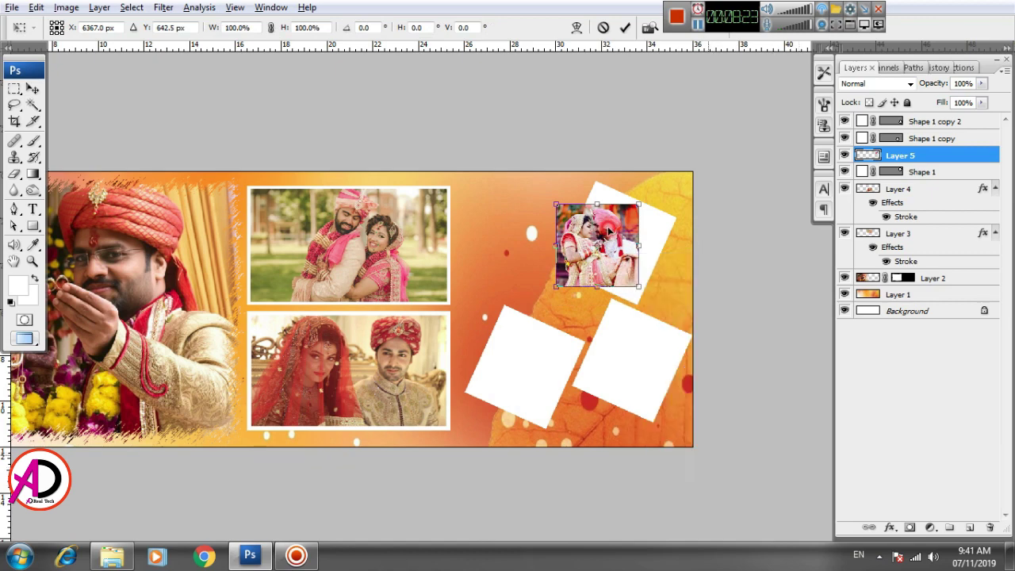
key("Return")
right_click(950, 155)
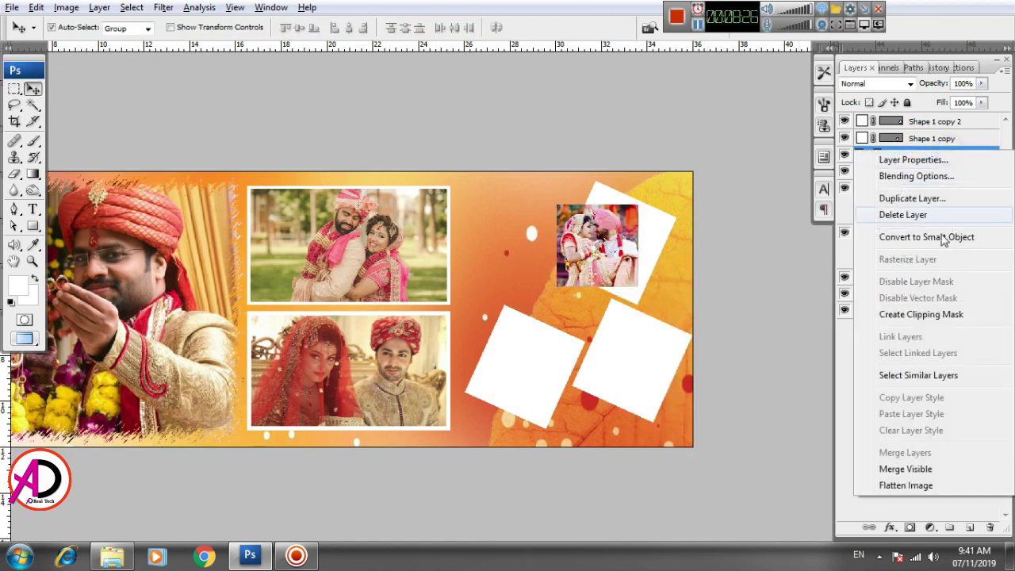
left_click(922, 315)
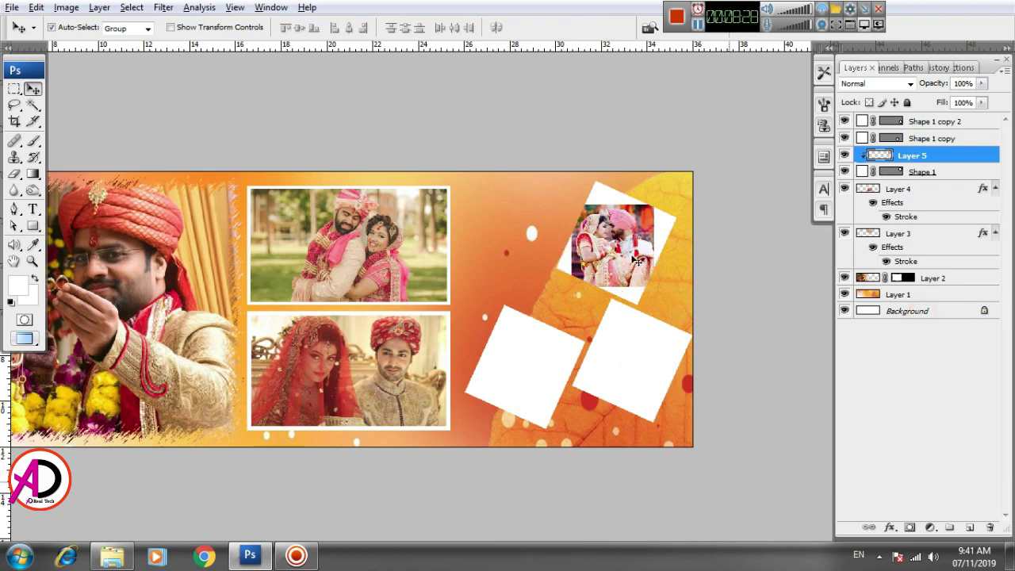
Step: Scale the clipped pink-turban photo to about 167.7%, rotate it about 26.5° and reposition it within the tilted square
key("ctrl+t")
left_click_drag(655, 204, 693, 187)
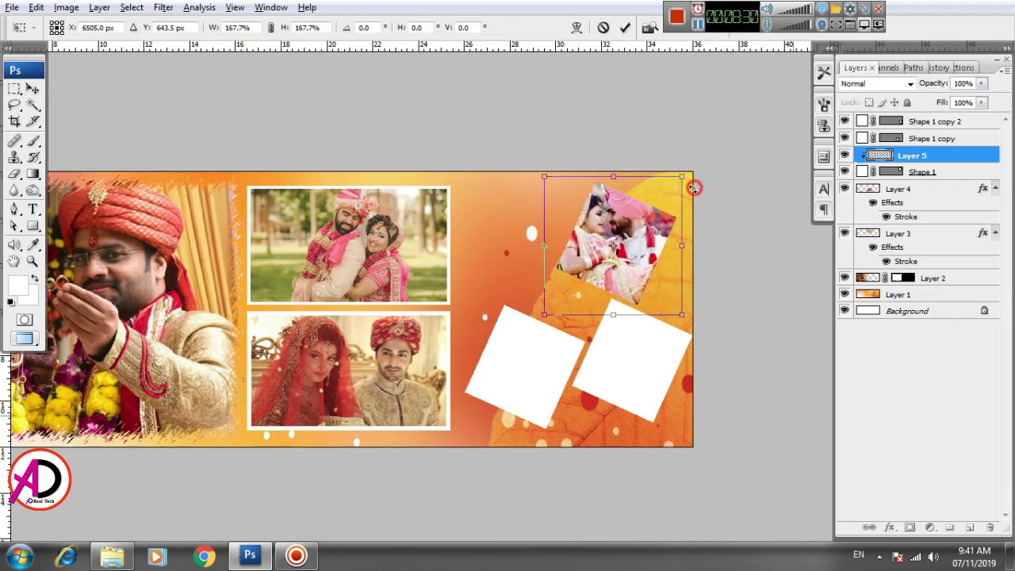
left_click_drag(691, 337, 627, 346)
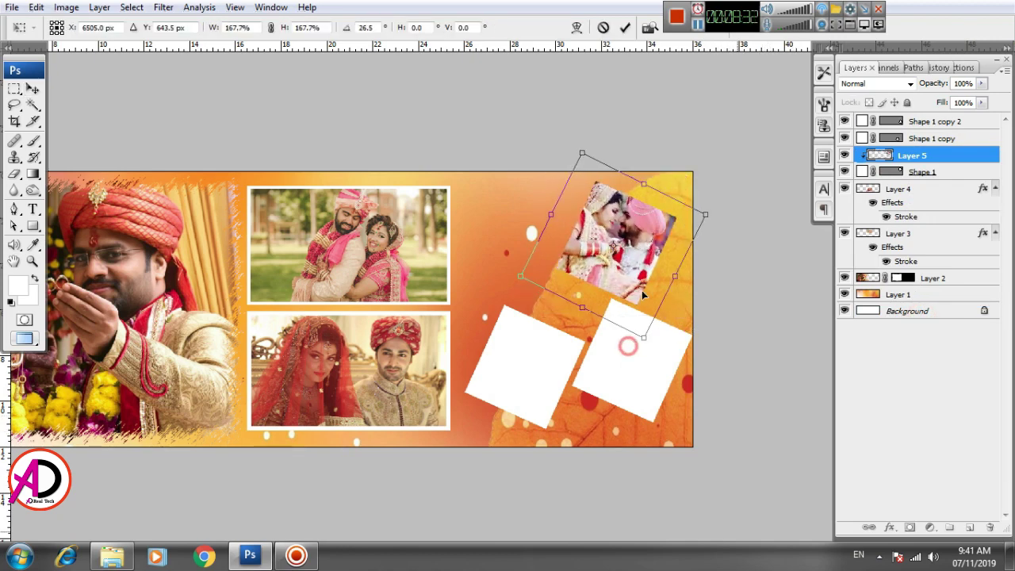
left_click_drag(642, 290, 650, 300)
key("Return")
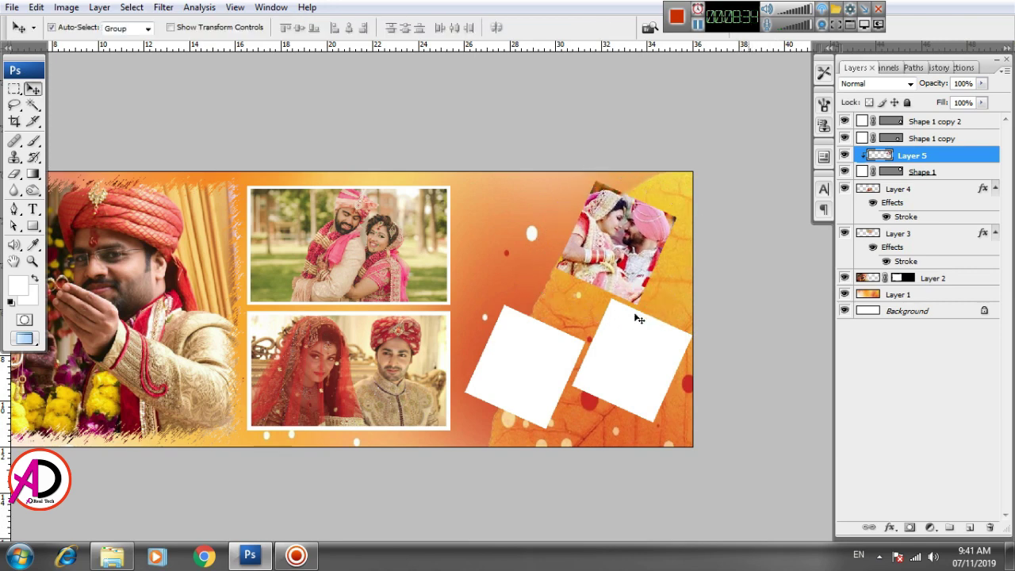
Step: Scale the clipped photo down to about 84.6%, rotate it a further 5.4° and recentre the couple inside the tilted square
scroll(630, 321, "up", 1)
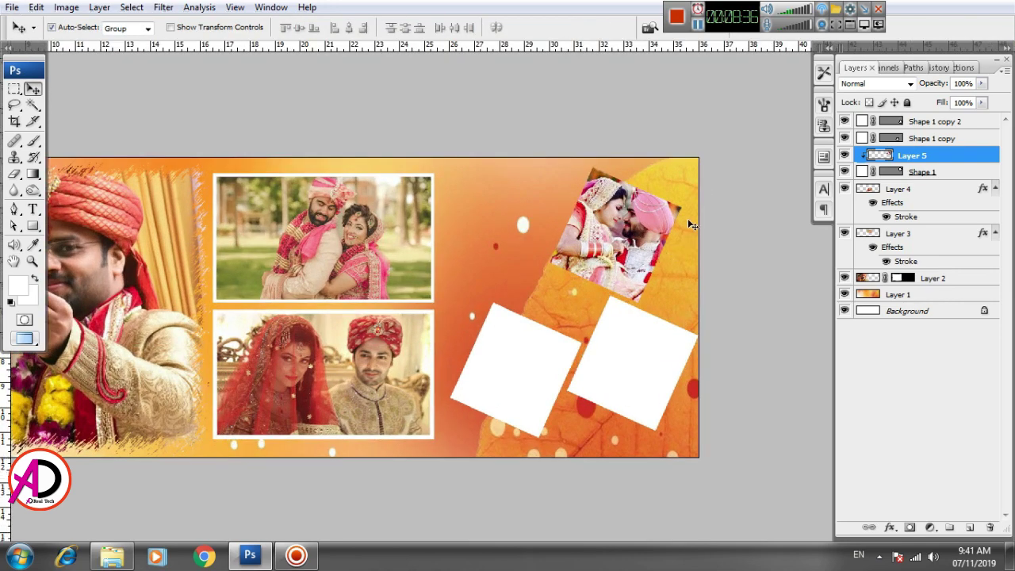
key("ctrl+t")
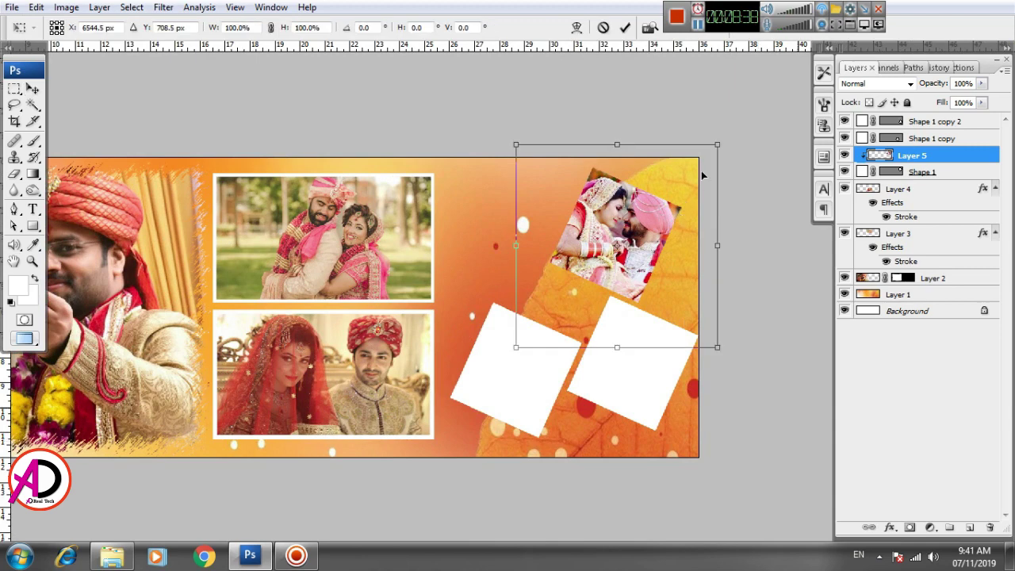
left_click_drag(716, 144, 702, 160)
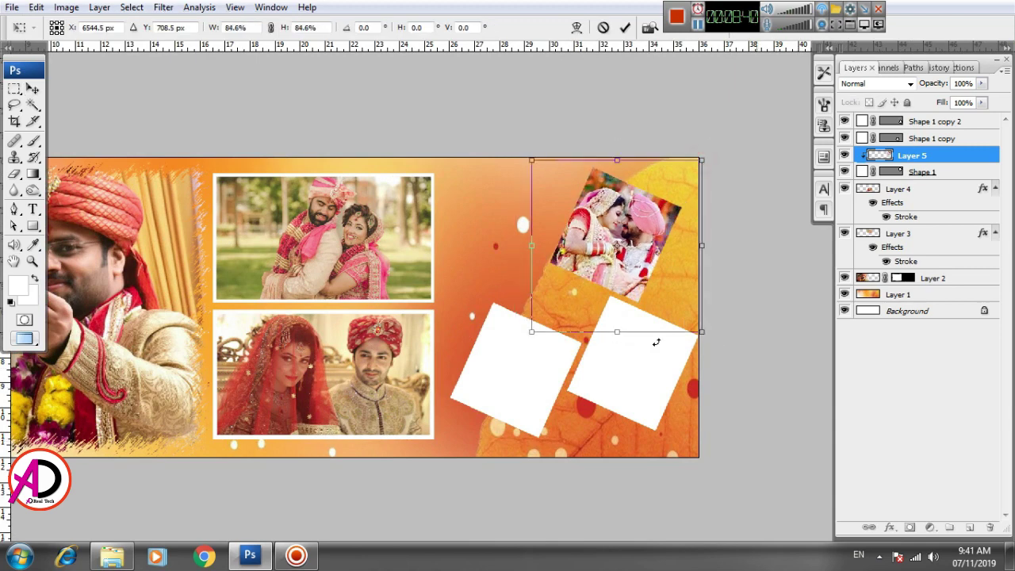
left_click_drag(655, 335, 647, 347)
left_click_drag(667, 283, 671, 275)
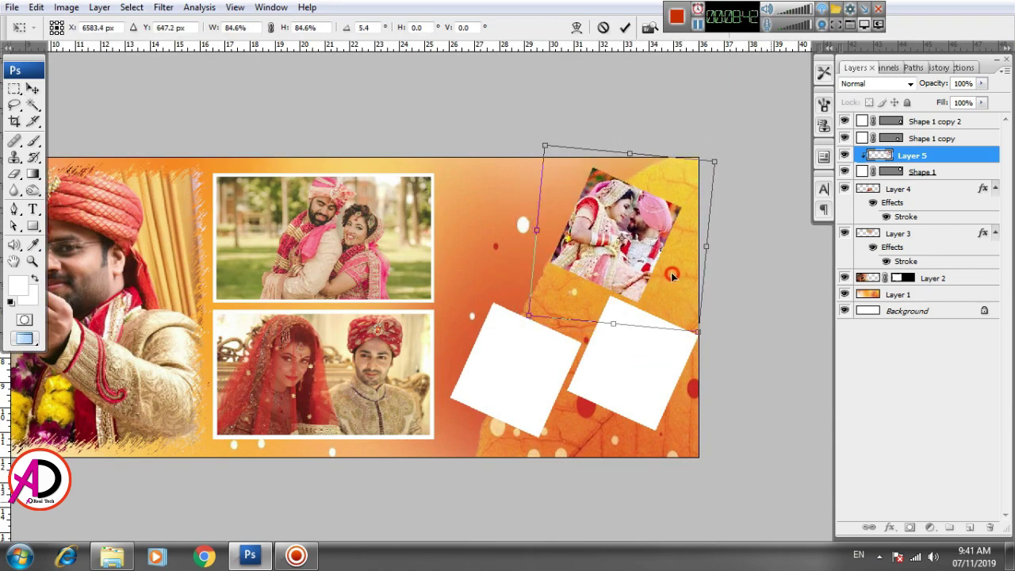
key("Return")
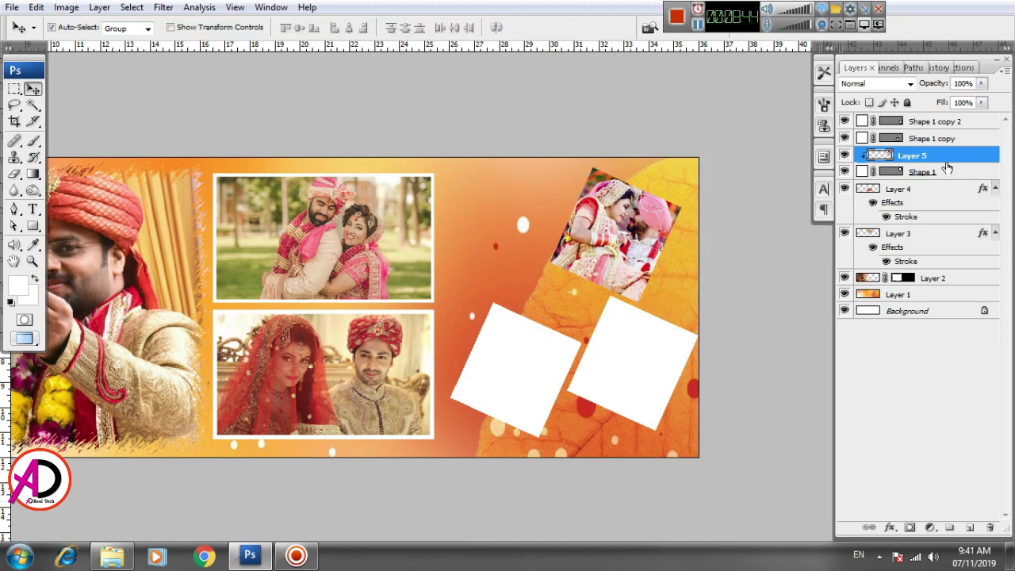
Step: Merge the pink-turban photo with its clipping square and select the empty lower-right tilted square
left_click(937, 174, "shift")
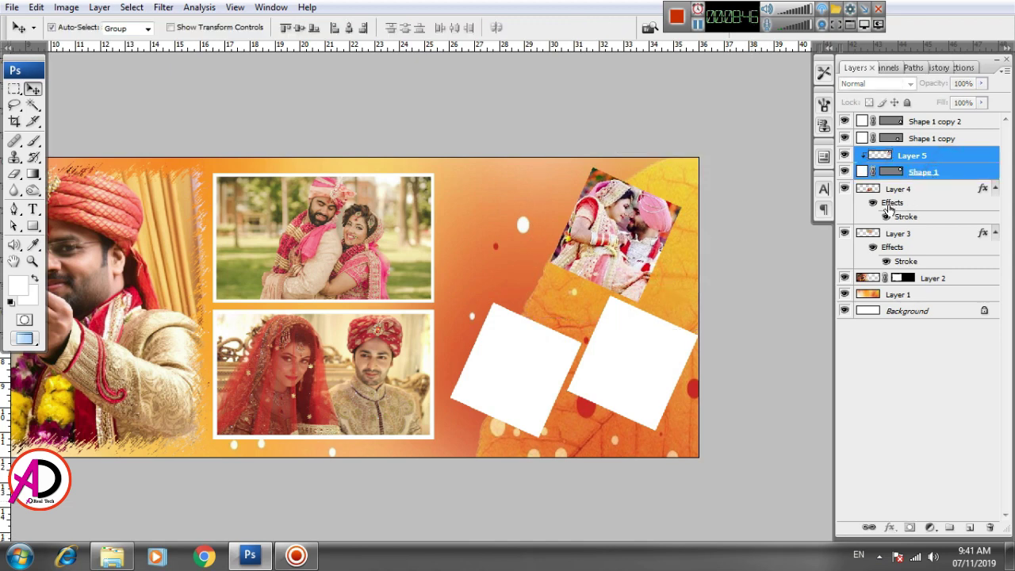
key("ctrl+e")
left_click(655, 349)
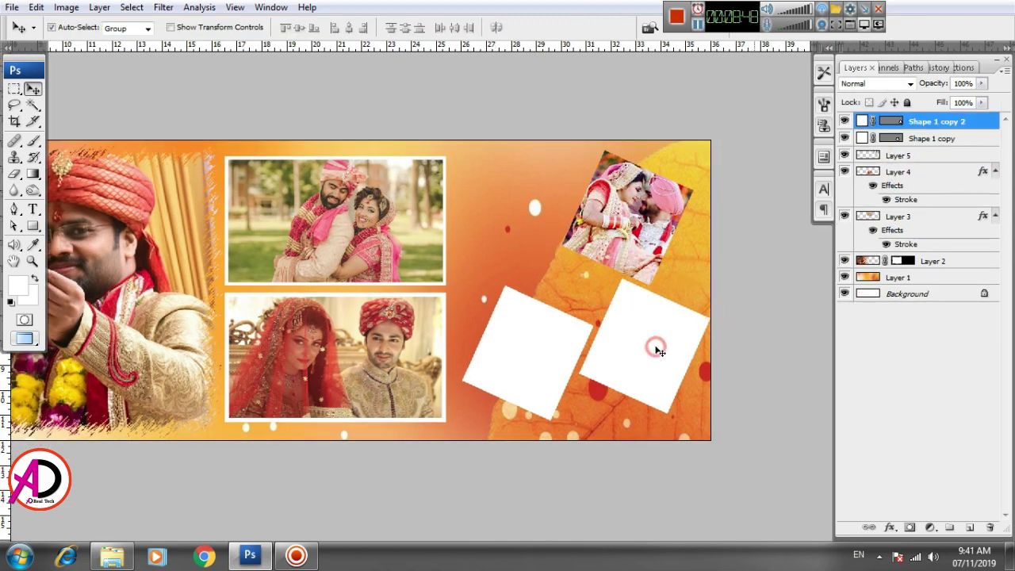
scroll(605, 336, "down", 4)
scroll(604, 337, "up", 2)
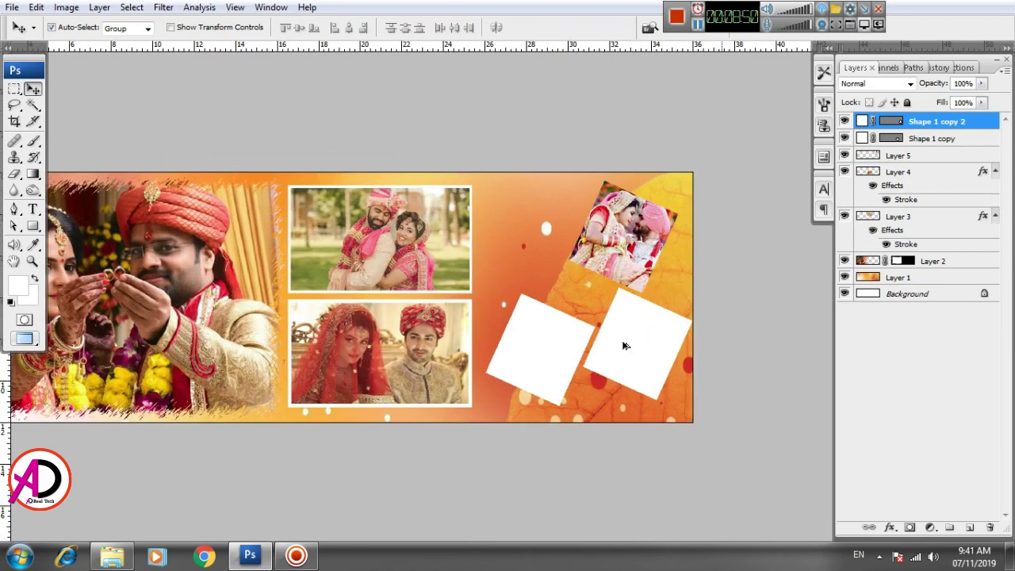
scroll(625, 347, "down", 3)
scroll(635, 361, "up", 1)
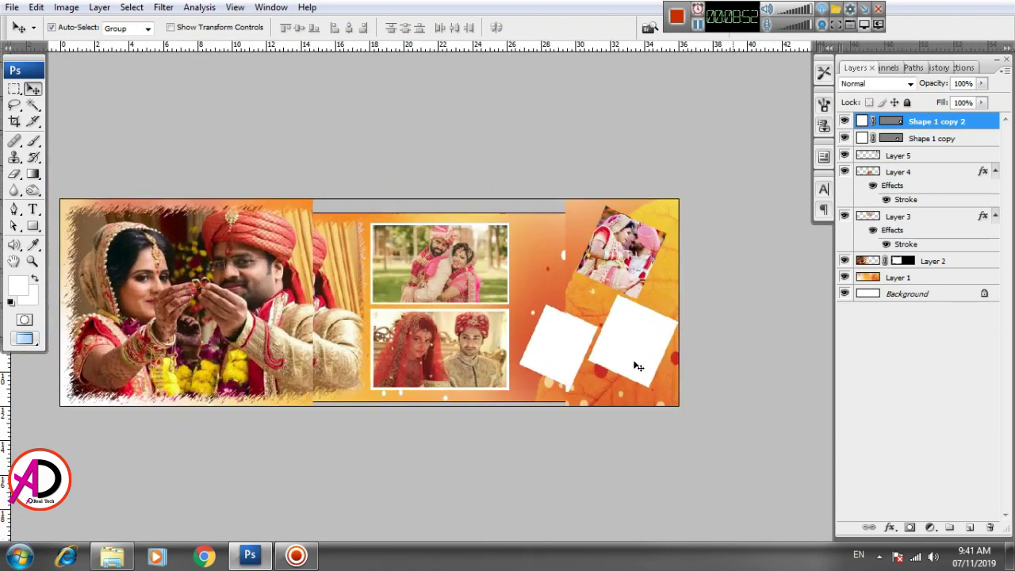
scroll(638, 367, "up", 1)
Step: Find the colomono couple photo in the wedding folder and open it in Photoshop
key("alt+Tab")
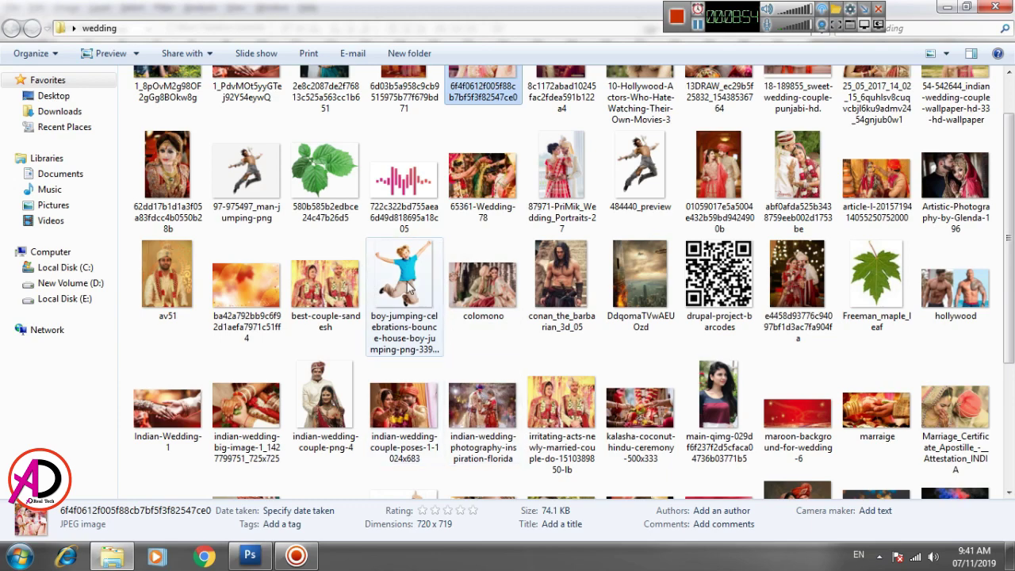
scroll(730, 341, "down", 2)
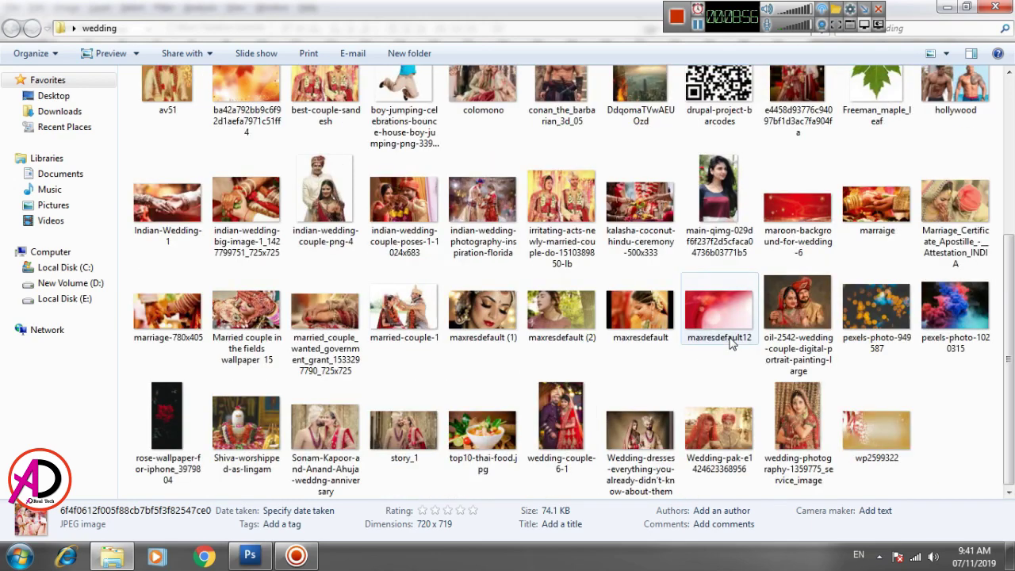
scroll(565, 279, "up", 1)
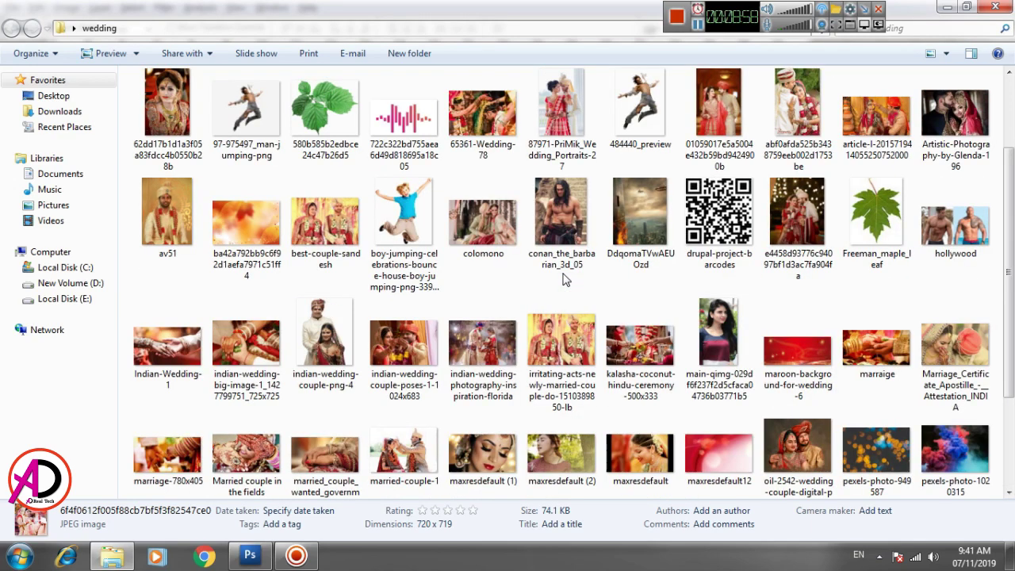
left_click_drag(493, 203, 584, 327)
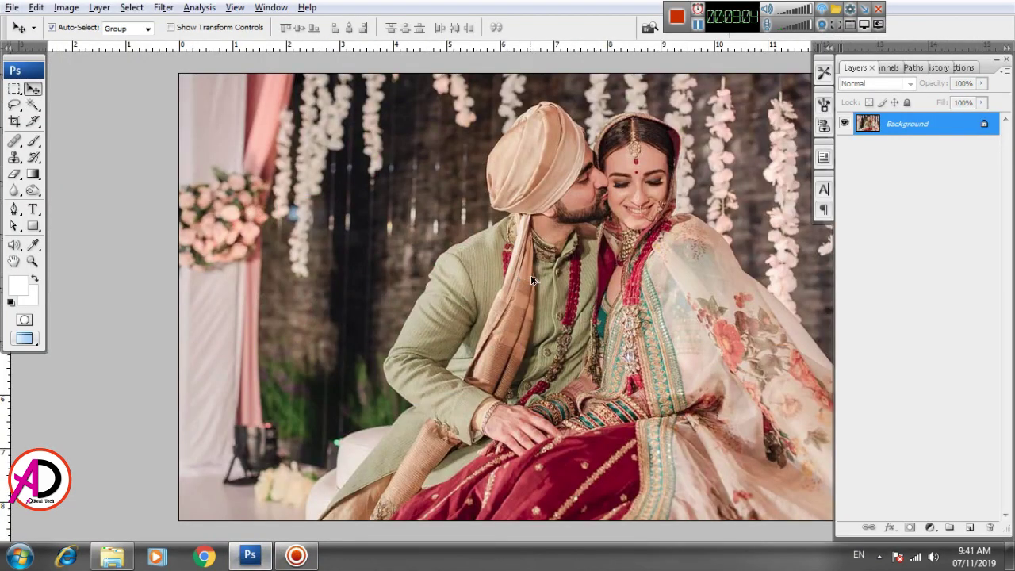
Step: Copy a rectangular area around the seated couple, from above the turban to the photo's lower edge, and return to the album layout
scroll(534, 280, "down", 3)
left_click(13, 88)
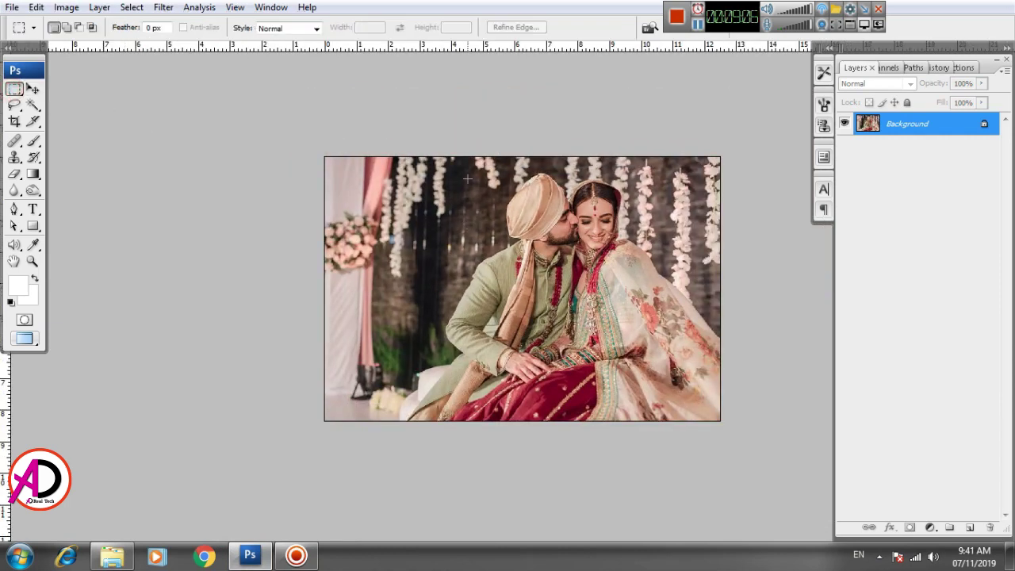
left_click_drag(716, 448, 679, 432)
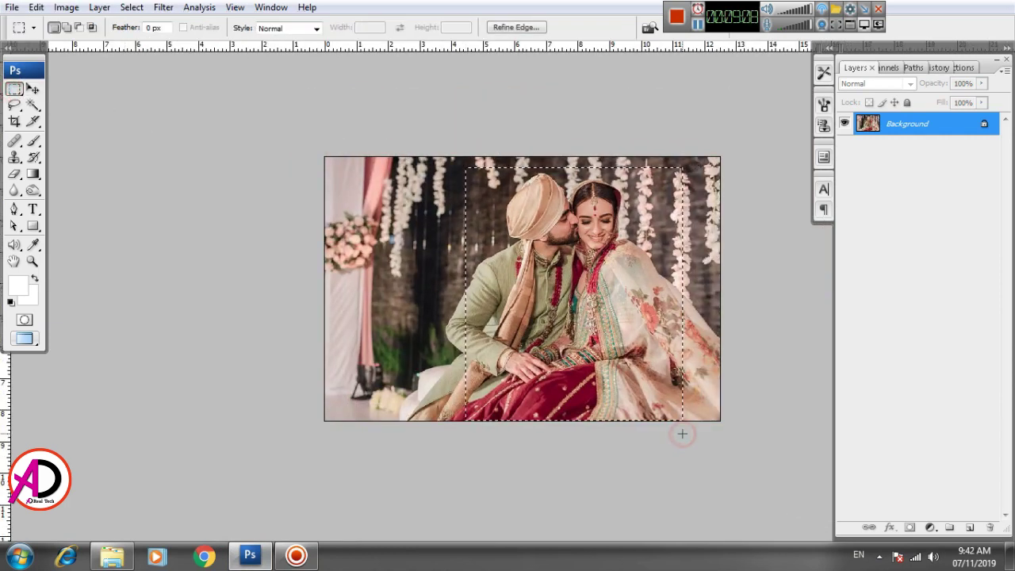
key("ctrl+Tab")
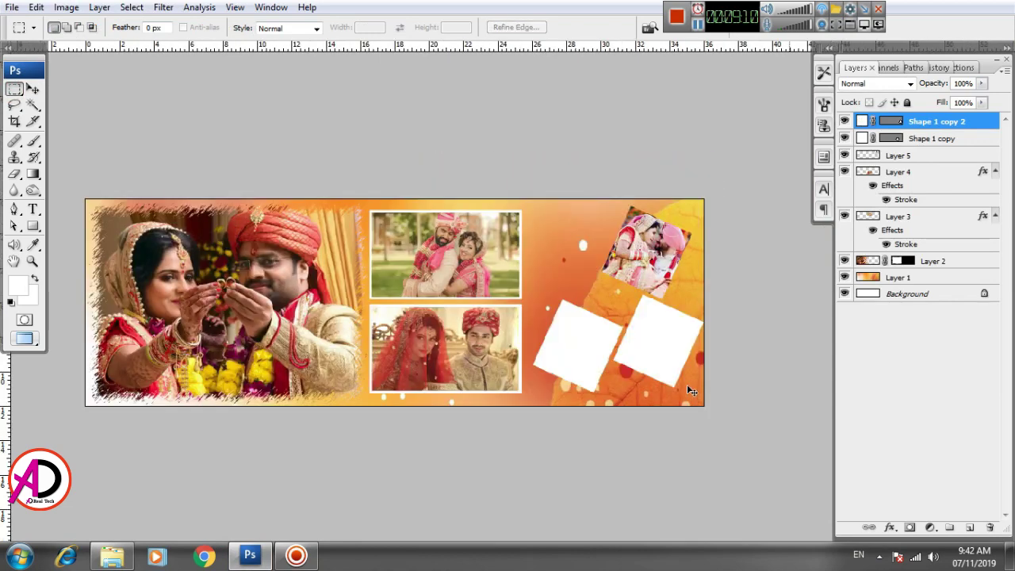
Step: Rearrange the two empty white squares so they sit diagonally below the pink-turban photo, one to its left and one beneath
key("ctrl+plus")
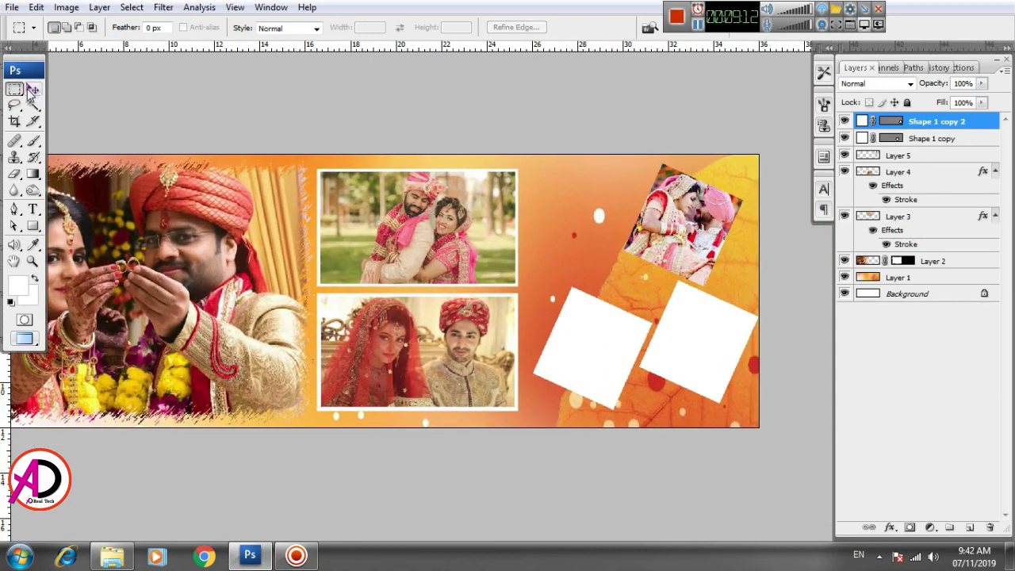
left_click(32, 90)
scroll(547, 292, "down", 3)
left_click_drag(601, 262, 613, 208)
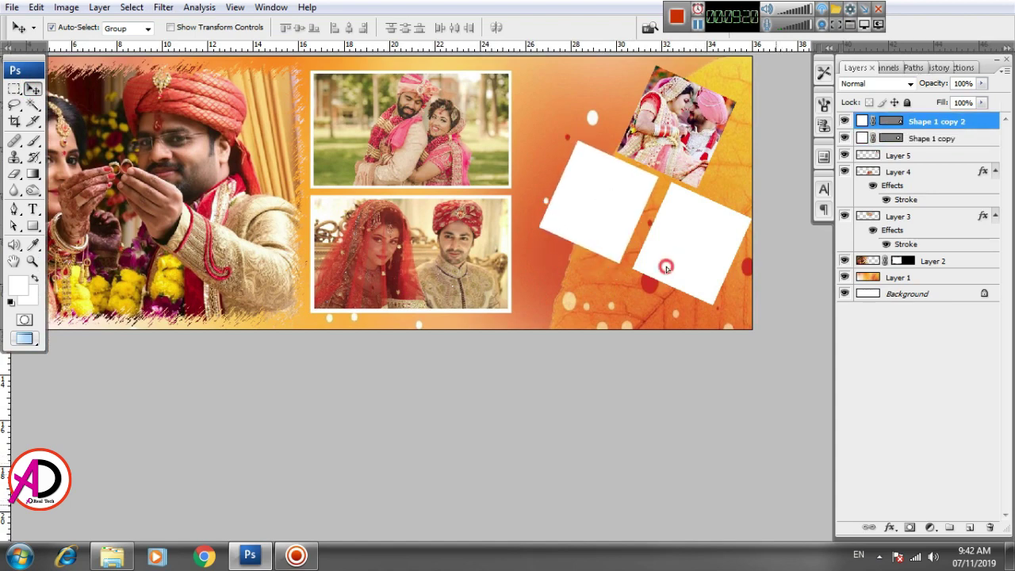
mouse_move(666, 267)
left_mouse_down()
mouse_move(666, 282)
mouse_move(663, 269)
left_mouse_up()
left_click_drag(600, 210, 579, 202)
left_click_drag(628, 272, 622, 319)
left_click_drag(676, 339, 657, 341)
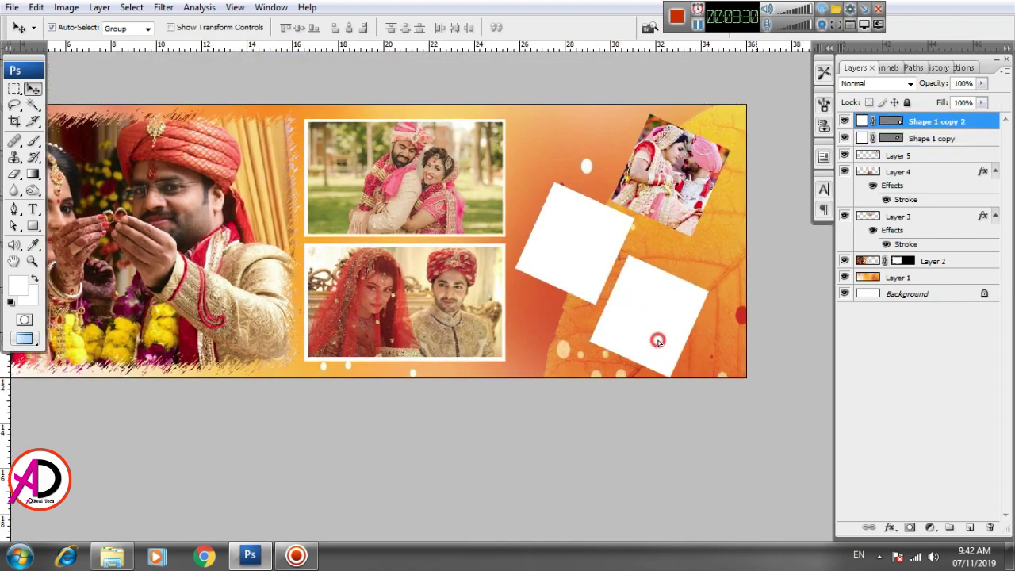
Step: Rotate the lower-right white square about -24.7° to stand upright, enlarge it slightly and place it near the page's lower-right corner
key("ctrl+t")
left_click_drag(724, 265, 711, 201)
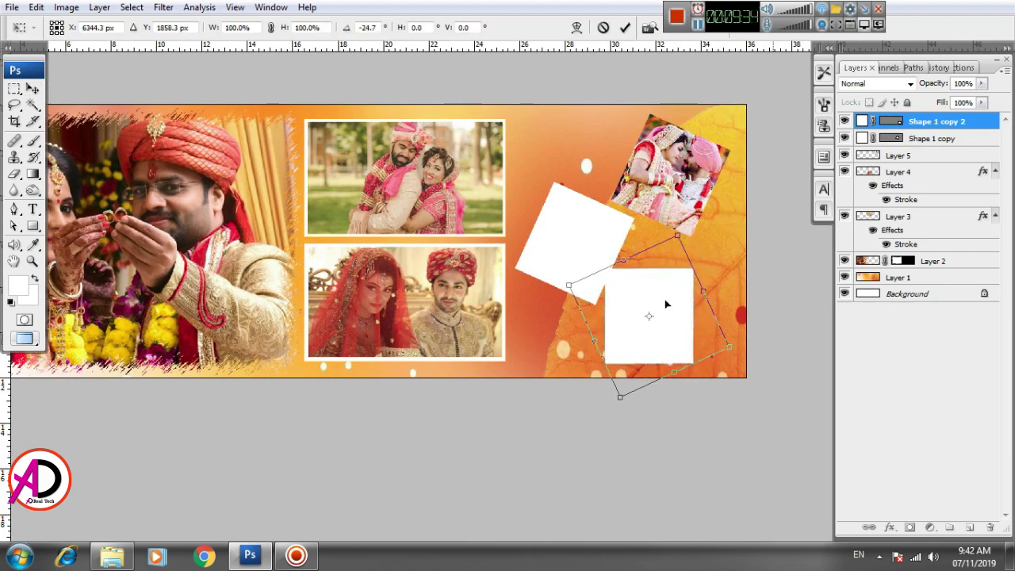
left_click_drag(680, 310, 713, 296)
left_click_drag(712, 222, 725, 208)
left_click_drag(712, 289, 717, 289)
key("Return")
Step: Paste the copied seated-couple photo directly above the left tilted square's layer and move it over to that square
scroll(724, 346, "down", 6)
scroll(724, 346, "up", 3)
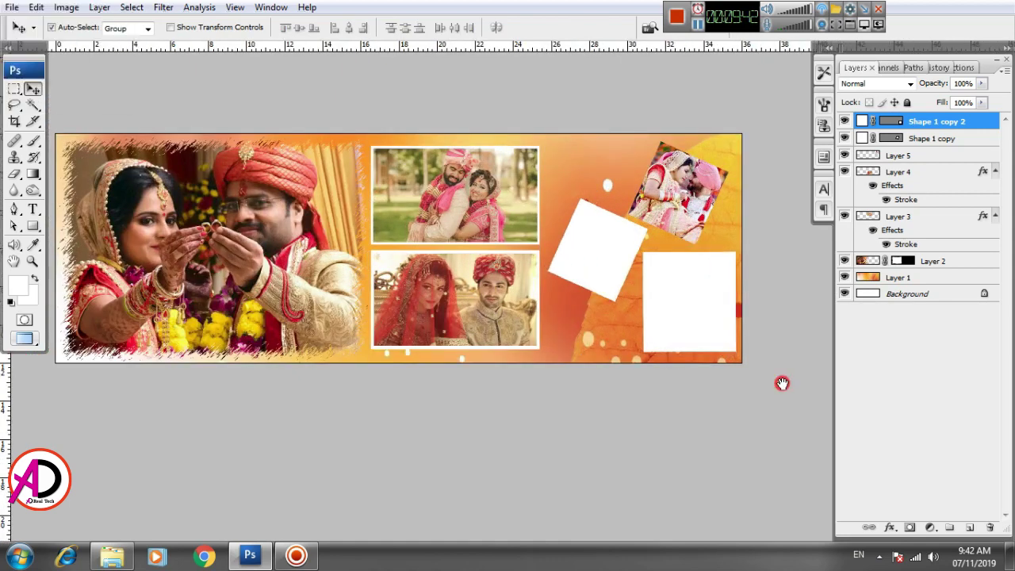
left_click_drag(782, 383, 758, 393)
left_click(560, 264)
key("alt+Tab")
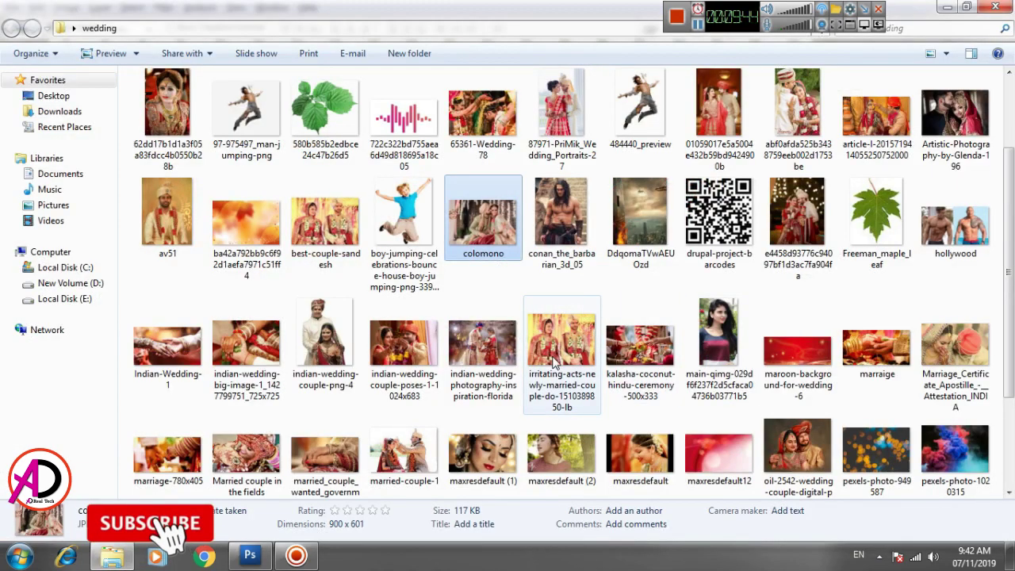
key("alt+Tab")
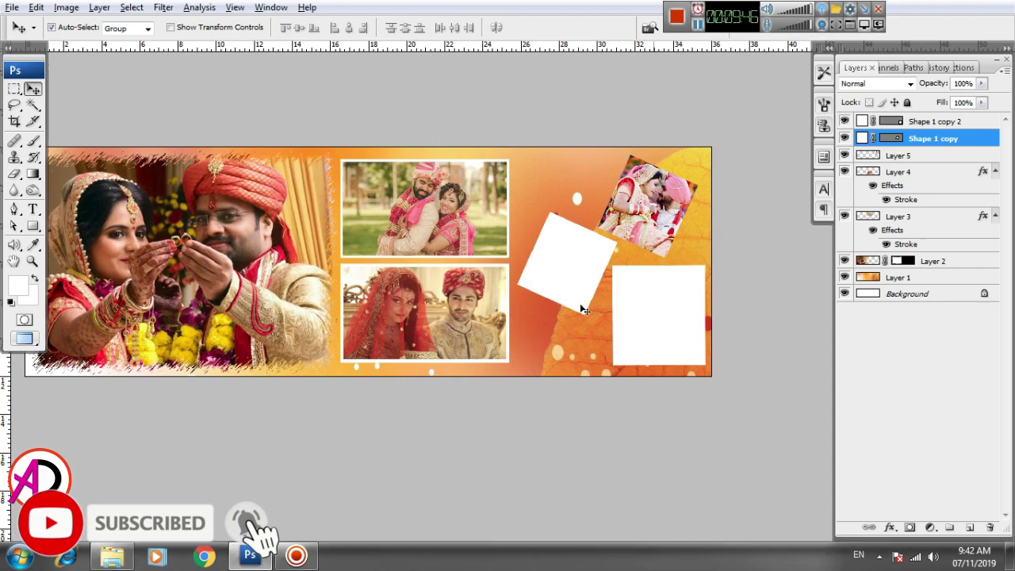
left_click(562, 269)
key("ctrl+v")
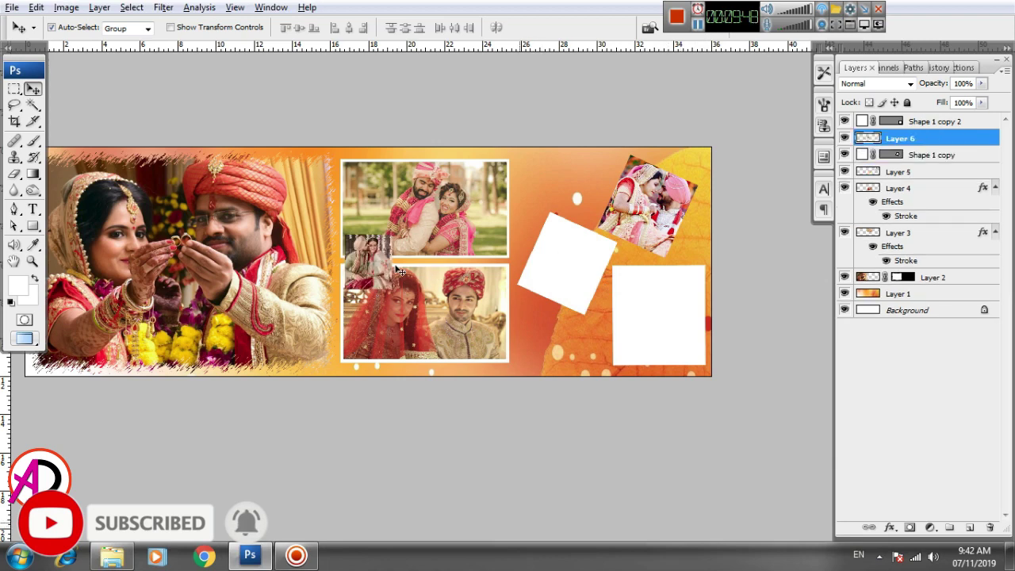
left_click_drag(401, 272, 641, 205)
Step: Scale the seated-couple photo to about 230.1%, rotate it to match the left tilted square's angle and clip it to that square
key("ctrl+t")
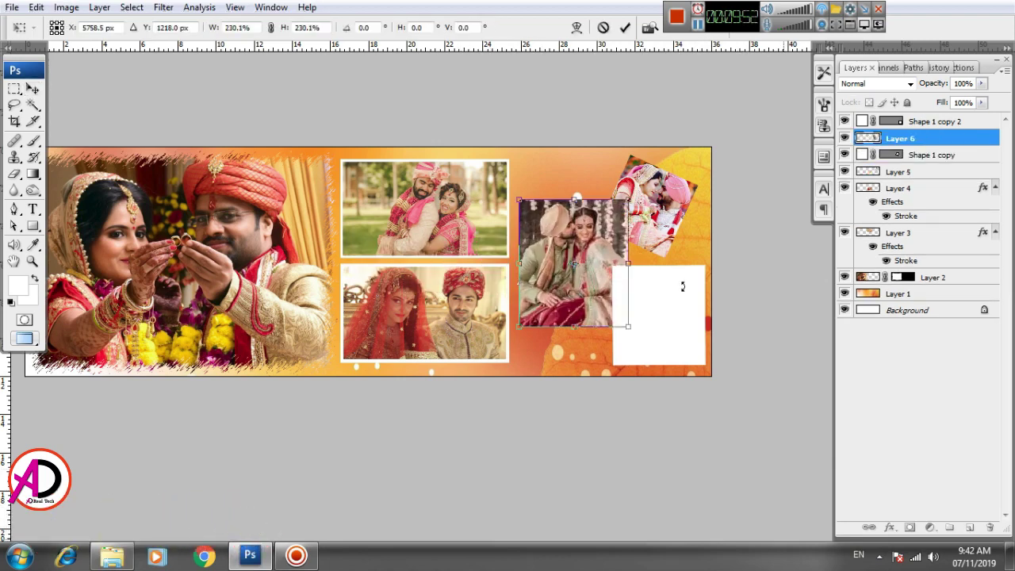
left_click_drag(670, 305, 655, 328)
left_click_drag(650, 234, 635, 240)
double_click(604, 255)
right_click(936, 140)
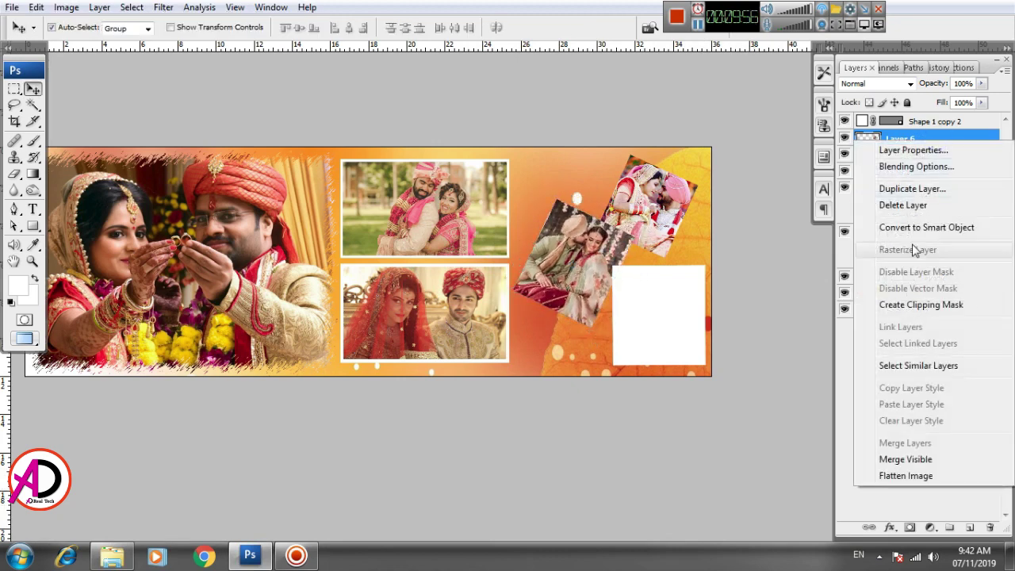
left_click(921, 306)
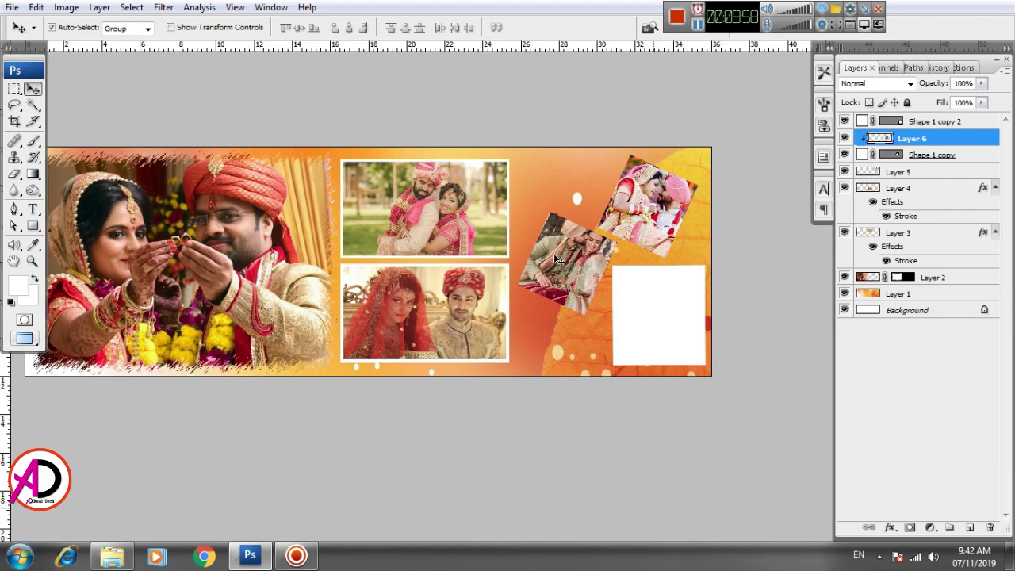
Step: Set the clipped seated-couple photo to about 99.1% scale, rotate it about -2.1° and recentre the couple in the tilted square
key("ctrl+t")
left_click_drag(636, 199, 618, 210)
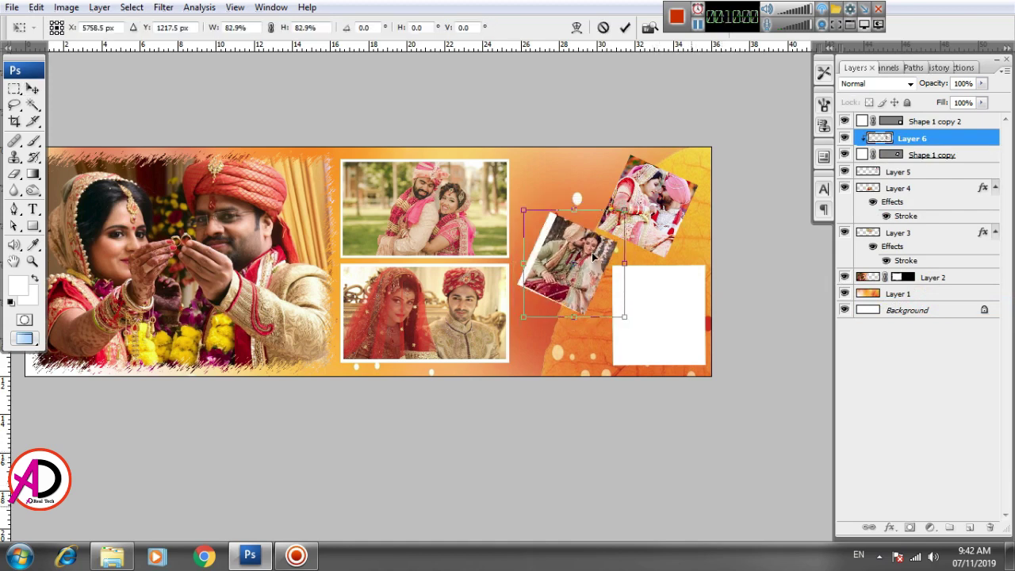
left_click_drag(645, 265, 648, 262)
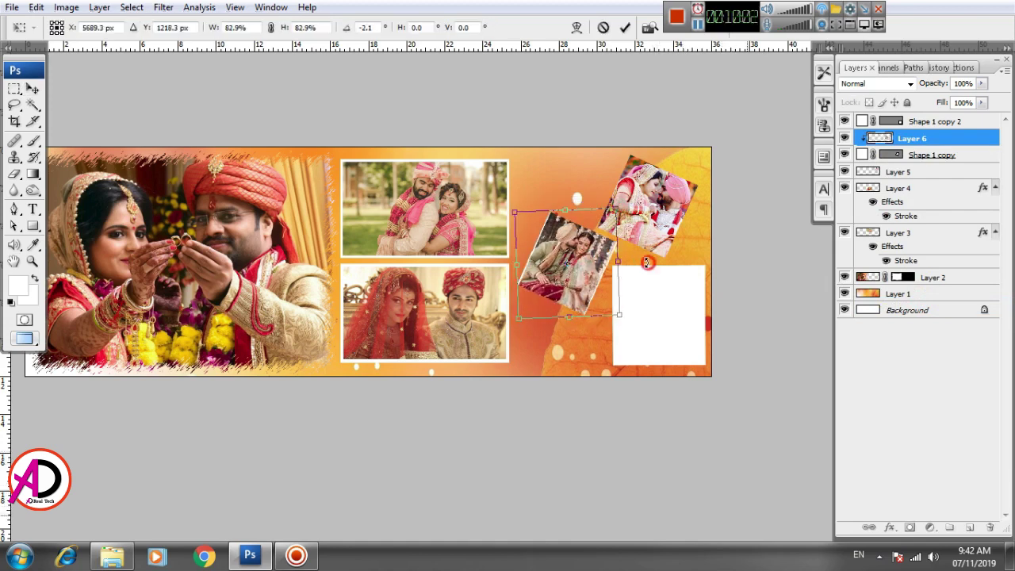
left_click_drag(614, 208, 626, 198)
left_click_drag(587, 270, 585, 276)
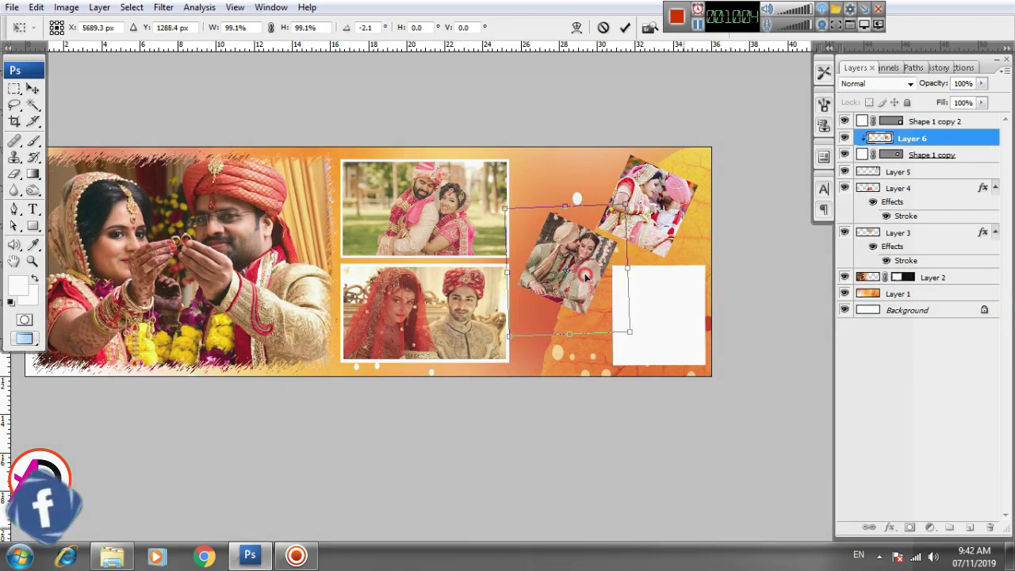
key("Return")
Step: Merge the seated-couple photo with its clipping square and select the upright white square
key("ctrl+plus")
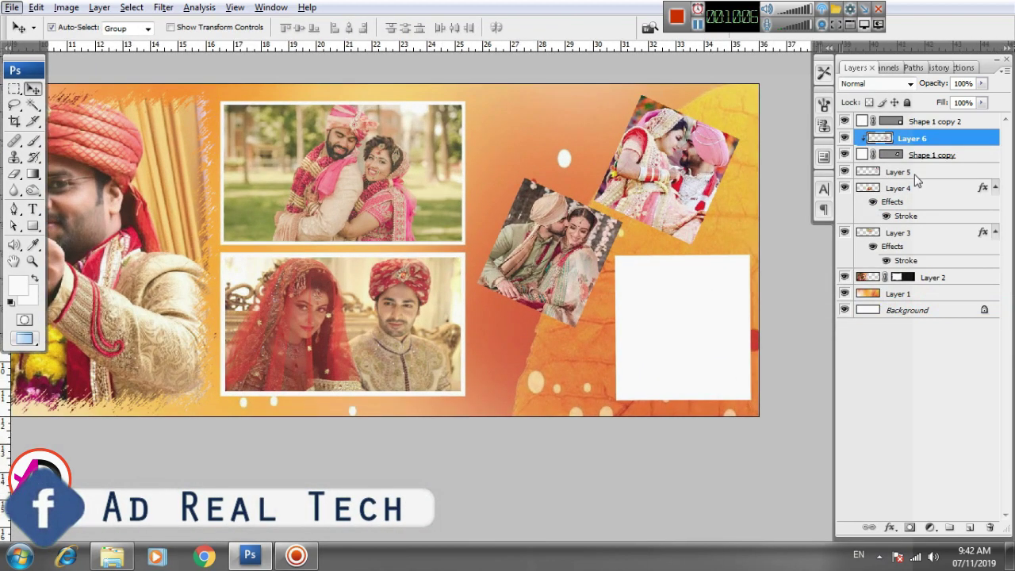
left_click(949, 159, "ctrl")
key("ctrl+e")
left_click(689, 312)
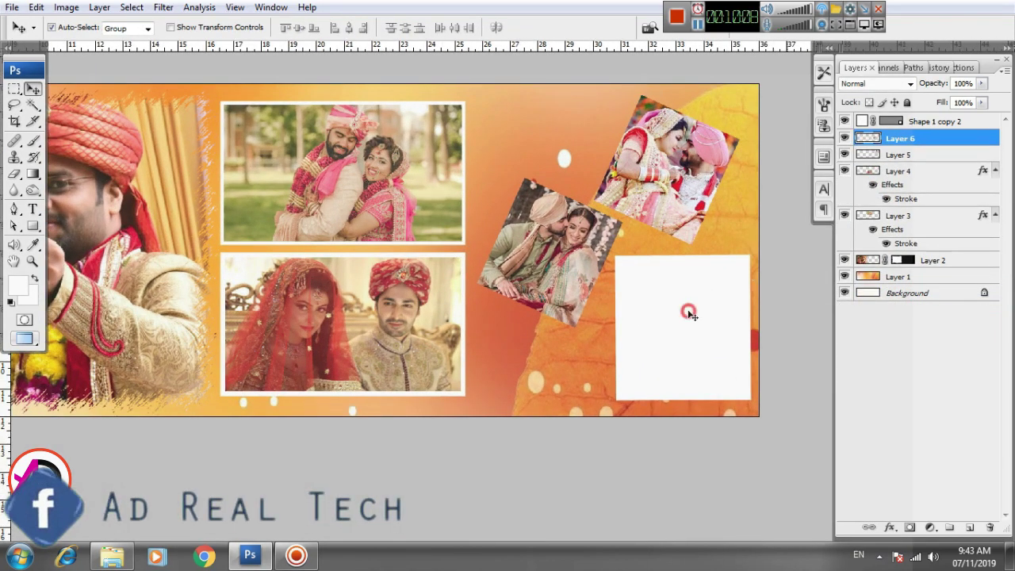
Step: Open the green-turban couple photo from the wedding folder in Photoshop, copy the whole image and return to the album layout
key("alt+Tab")
scroll(571, 386, "down", 3)
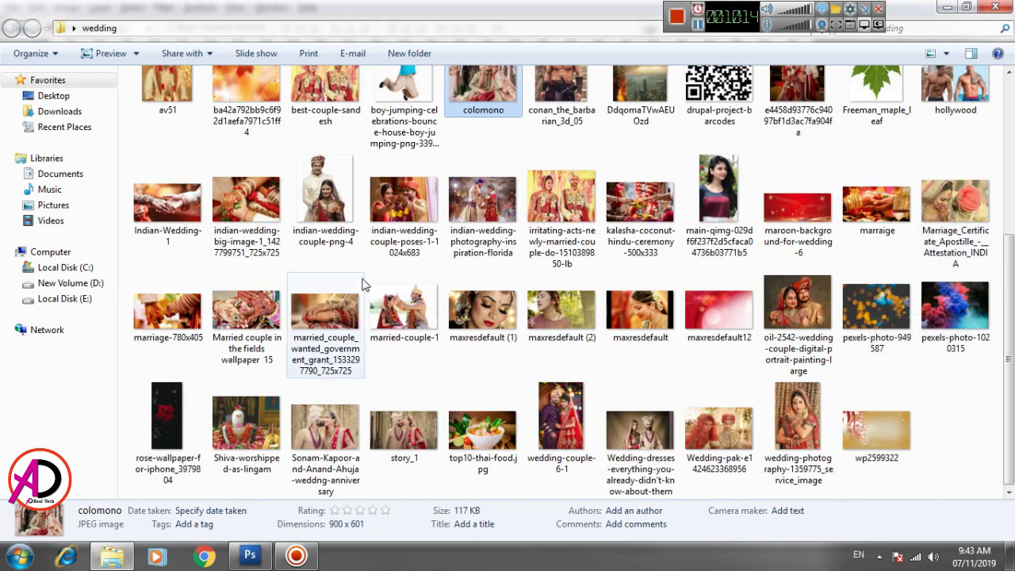
scroll(338, 254, "up", 5)
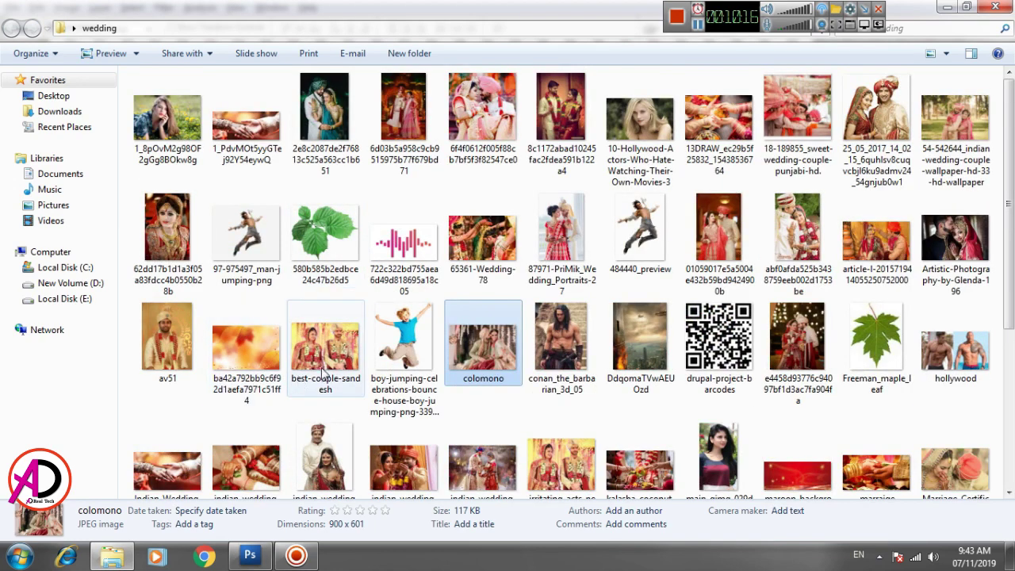
double_click(329, 119)
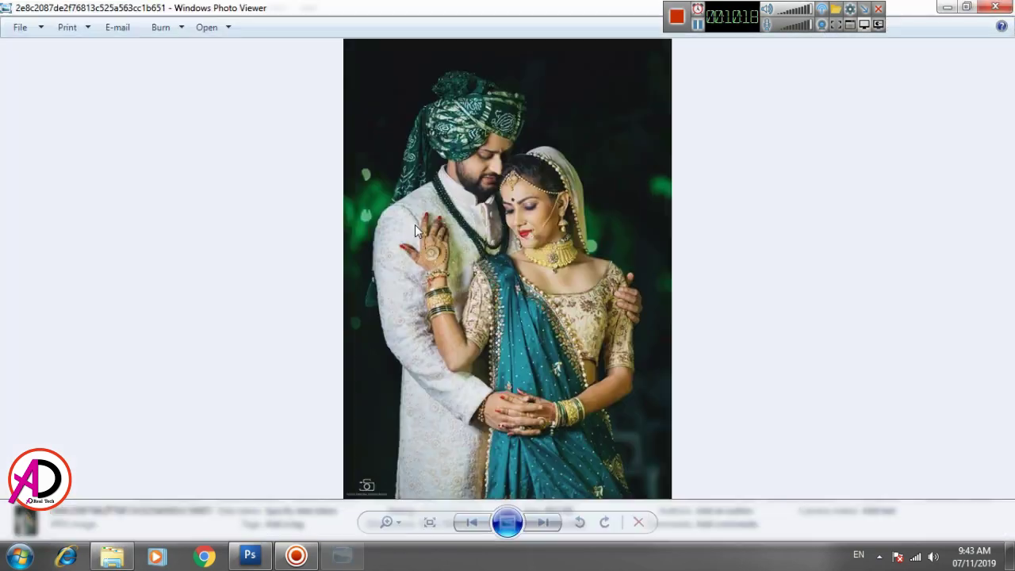
key("alt+F4")
left_click_drag(334, 131, 262, 544)
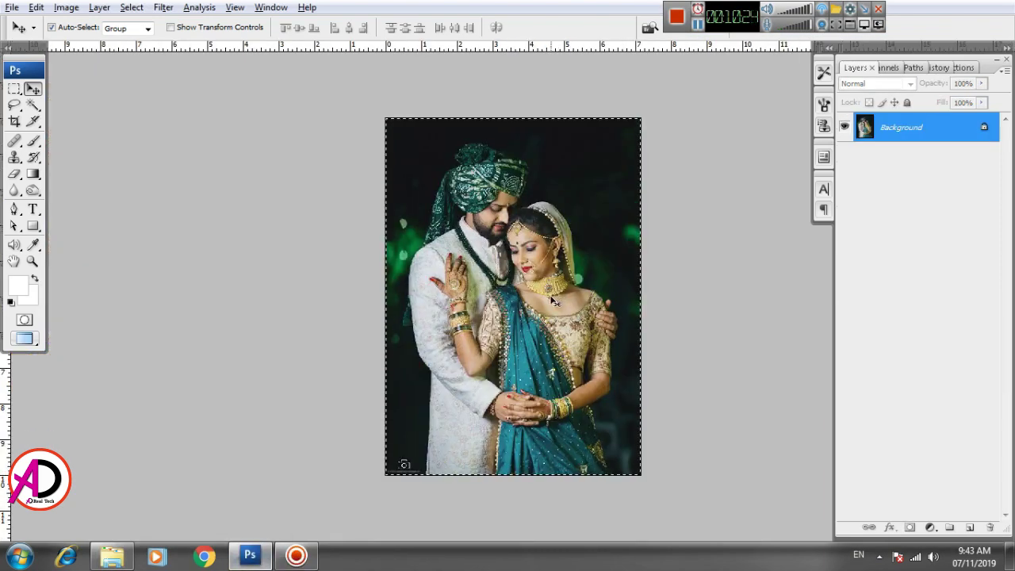
key("ctrl+Tab")
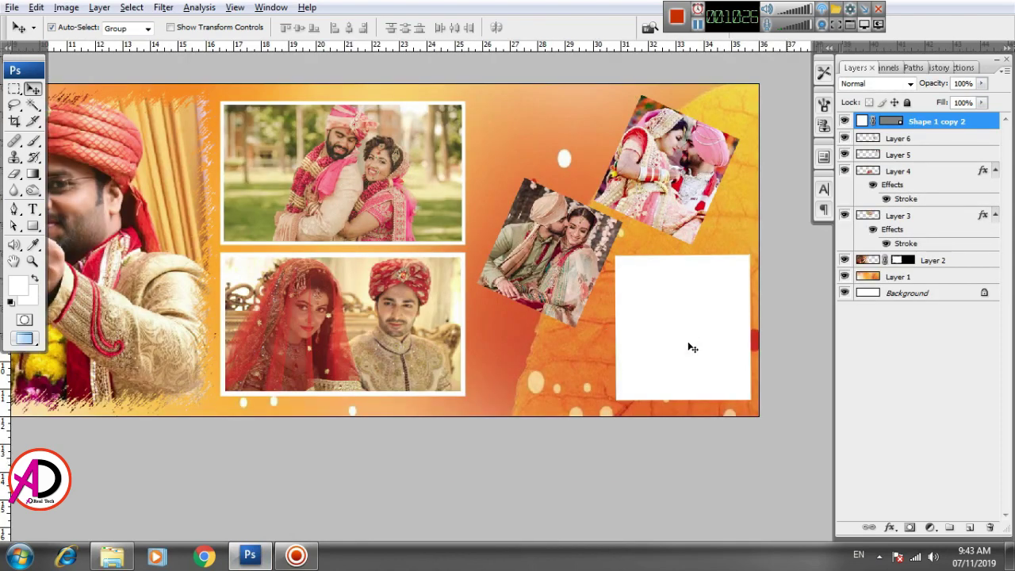
Step: Paste the green-turban couple photo above the upright white square and enlarge it until it covers the square
key("ctrl+v")
left_click_drag(403, 256, 695, 337)
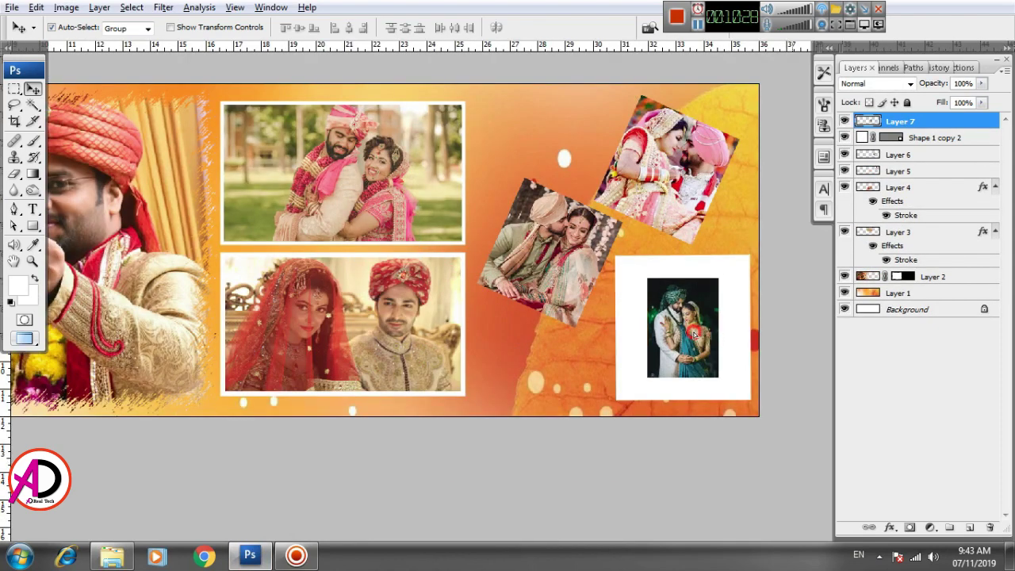
key("ctrl+t")
left_click_drag(721, 281, 786, 250)
double_click(722, 292)
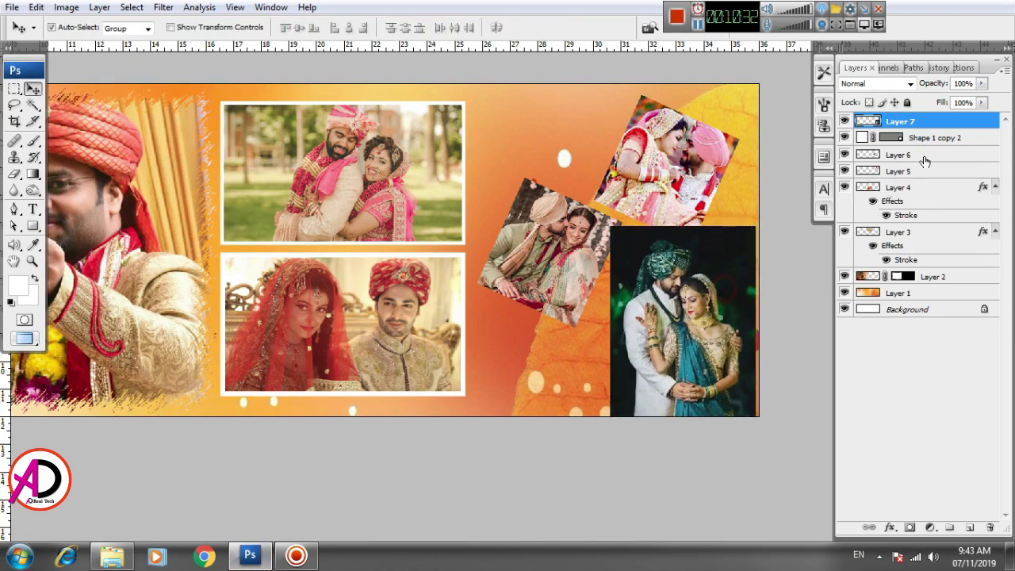
Step: Clip the green-turban photo to the upright square and shift it slightly down so both heads fit inside
right_click(955, 119)
left_click(849, 283)
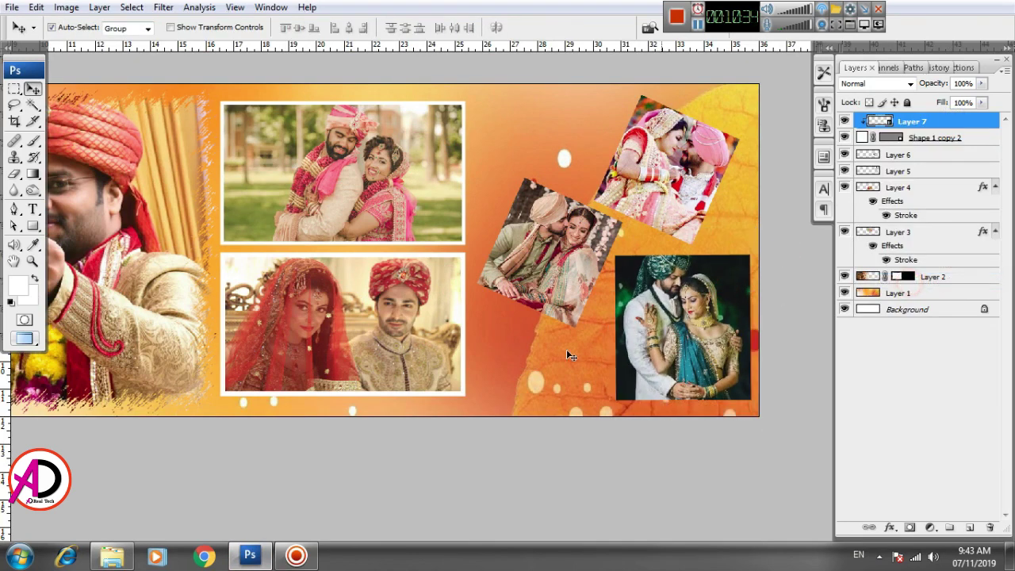
left_click_drag(693, 339, 692, 348)
Step: Merge the green-turban photo with its clipping square
left_click(937, 139)
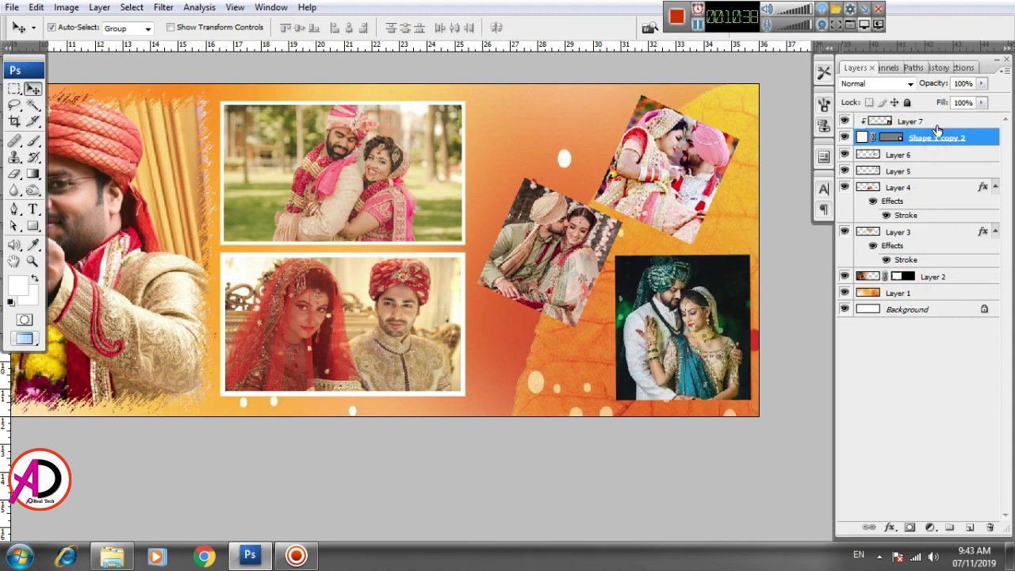
left_click(938, 123, "shift")
key("ctrl+e")
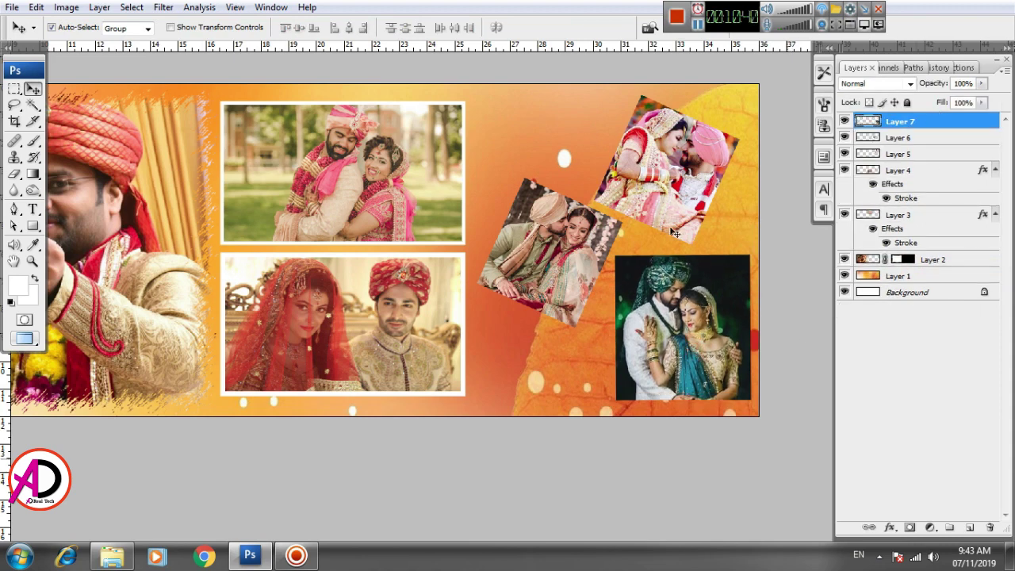
Step: Add a white stroke to the upper tilted photo of the couple with the pink turban
scroll(641, 210, "down", 5)
scroll(641, 211, "up", 3)
left_click(641, 210)
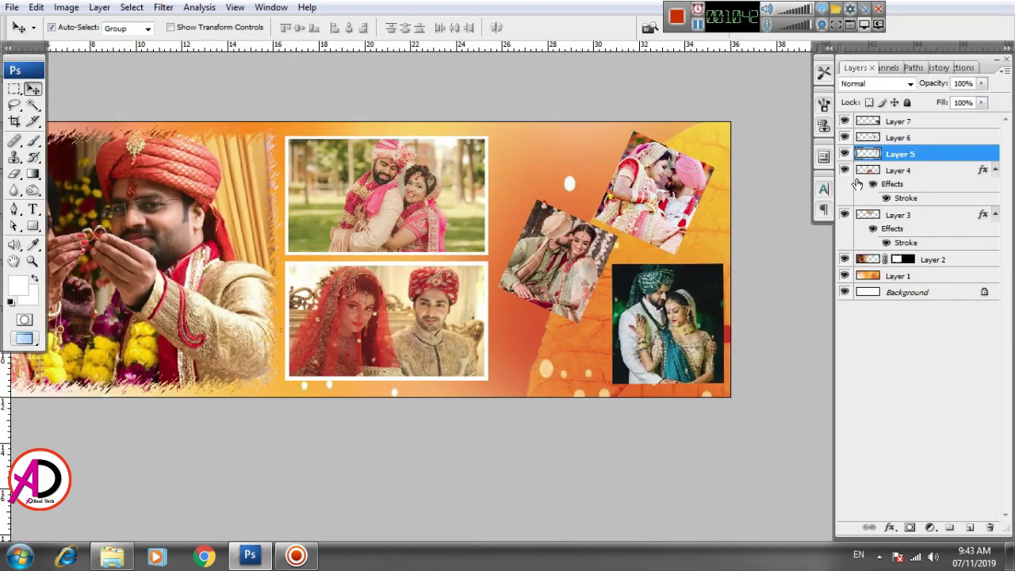
double_click(958, 154)
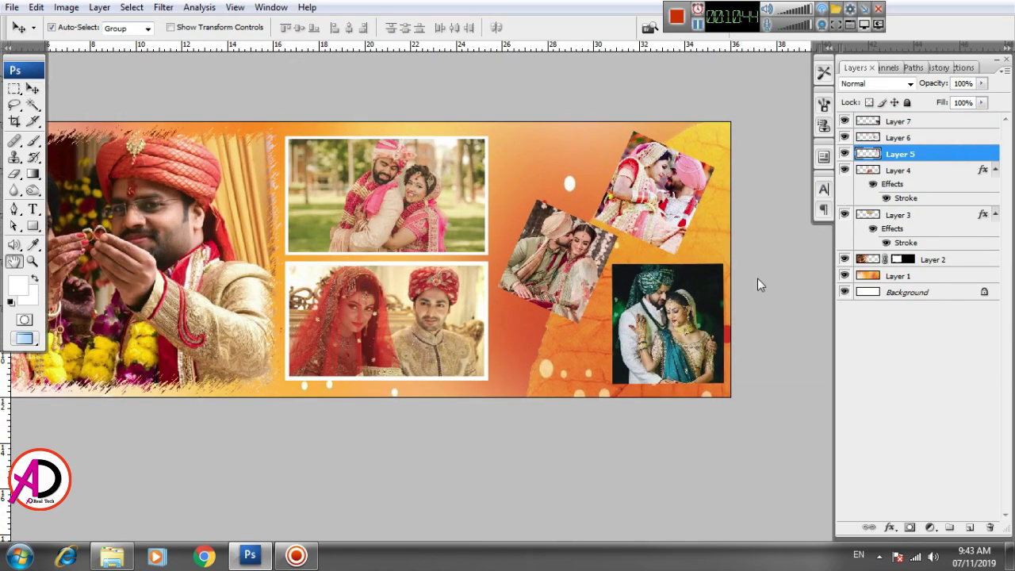
left_click(643, 301)
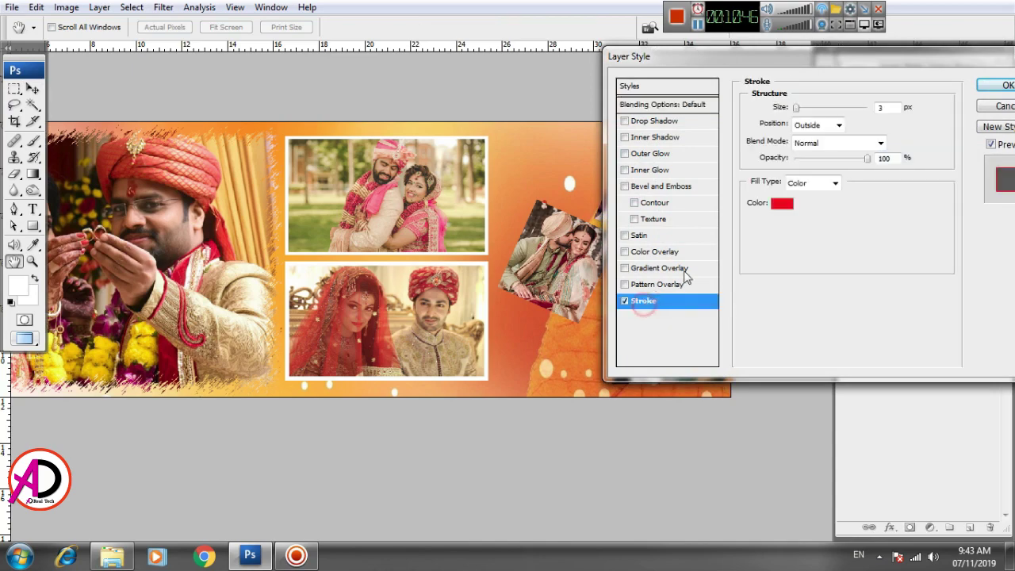
left_click_drag(826, 53, 538, 284)
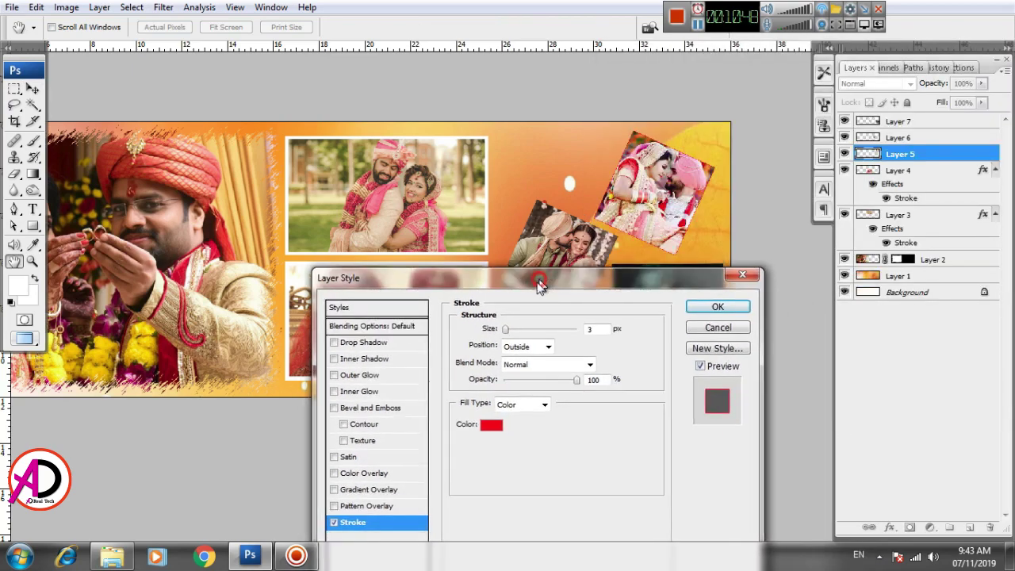
left_click(491, 425)
left_click(561, 191)
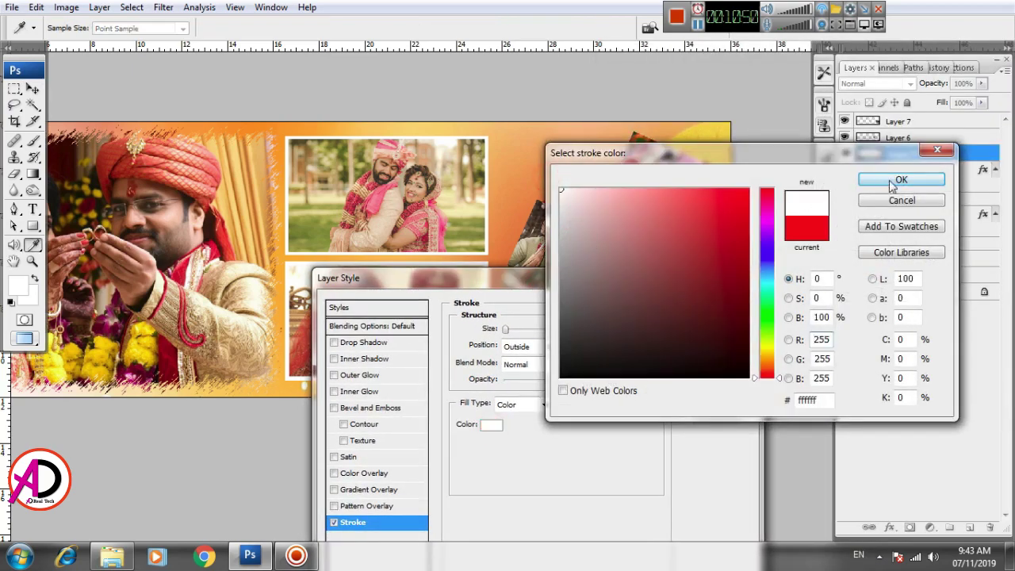
left_click(901, 181)
Step: Set the upper tilted photo's stroke position to Inside and thicken it into a clear white border
left_click(591, 364)
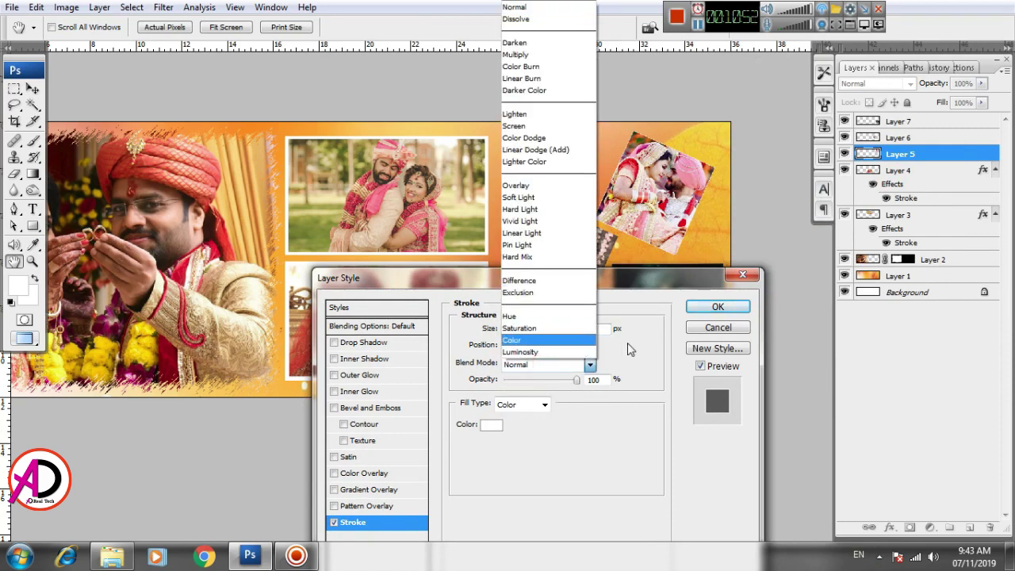
left_click(628, 344)
left_click(531, 348)
left_click(517, 370)
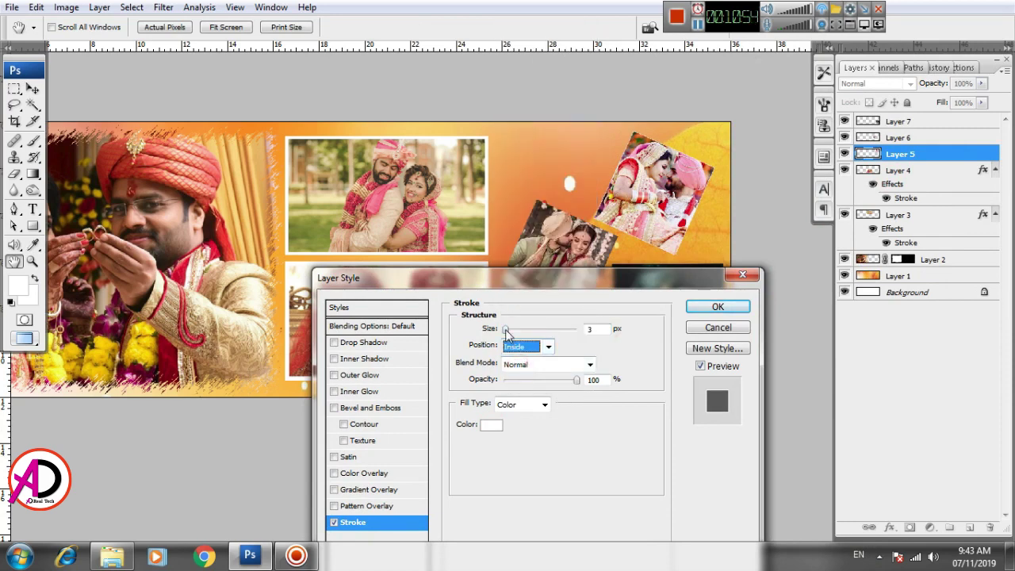
left_click_drag(507, 332, 514, 331)
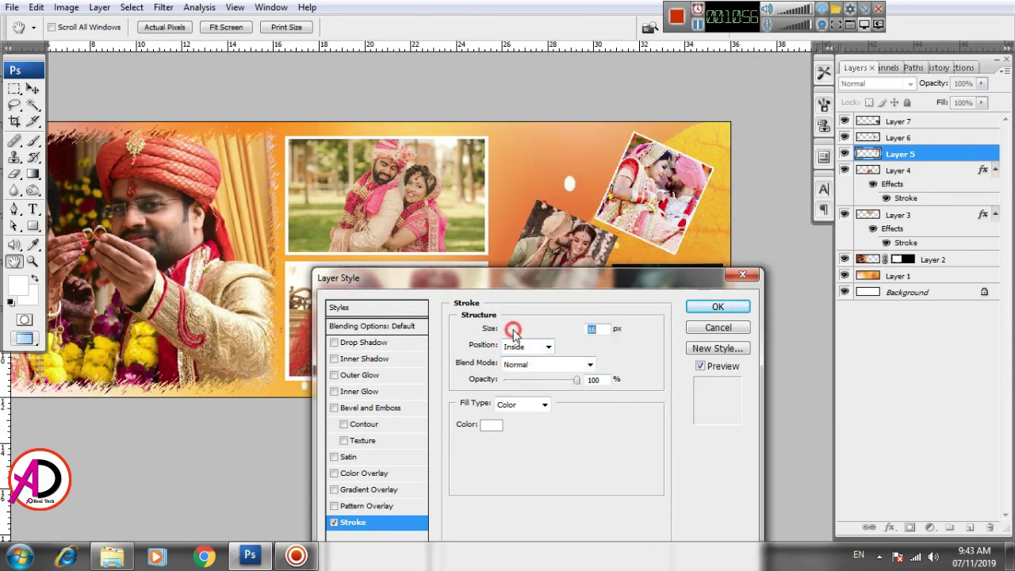
left_click(716, 310)
Step: Add a white stroke to the lower tilted photo of the couple with the peach turban
scroll(665, 335, "up", 5)
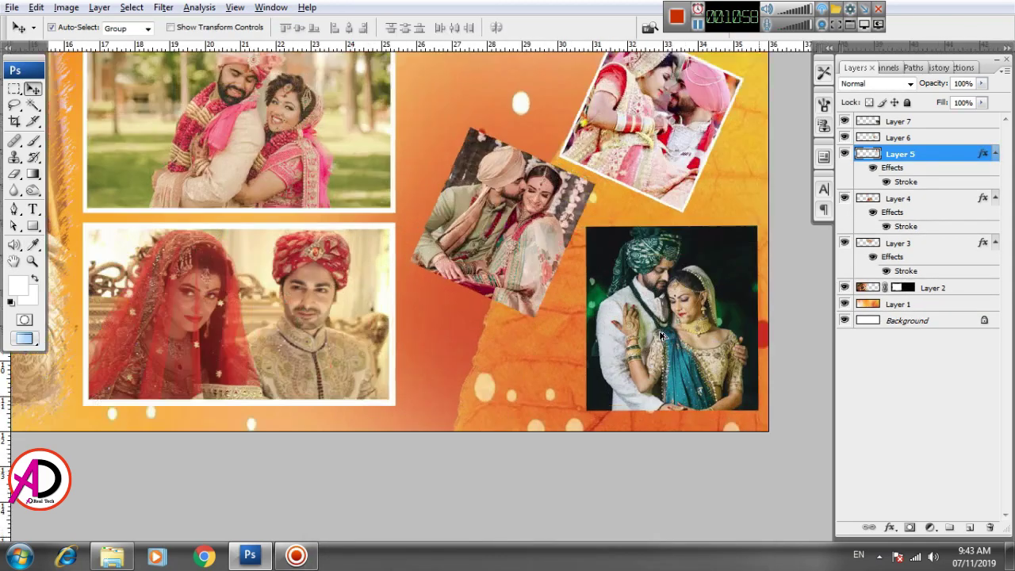
mouse_move(689, 218)
left_mouse_down()
mouse_move(689, 254)
mouse_move(644, 423)
left_mouse_up()
scroll(628, 365, "up", 2)
left_click_drag(624, 317, 674, 212)
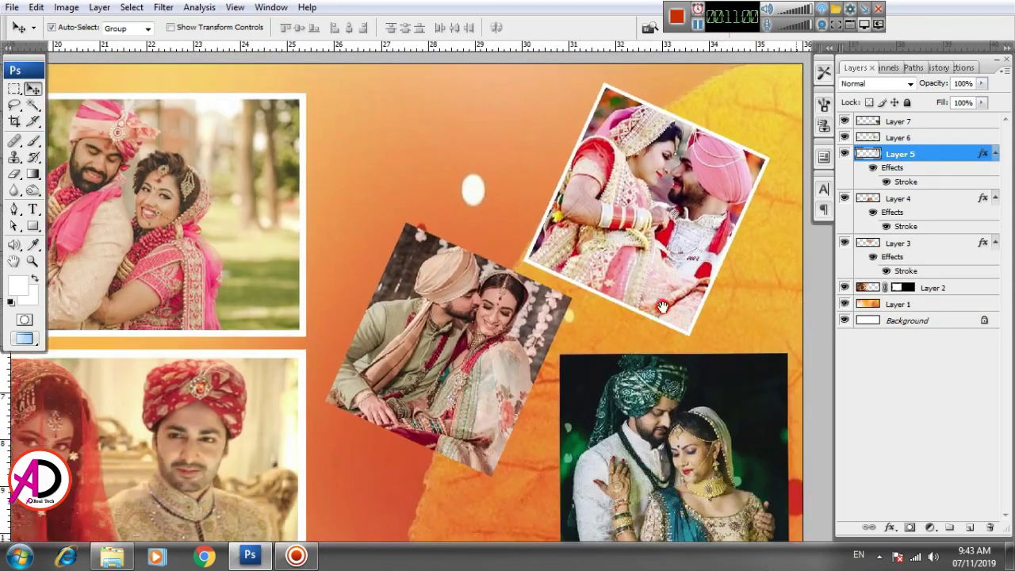
left_click(457, 386)
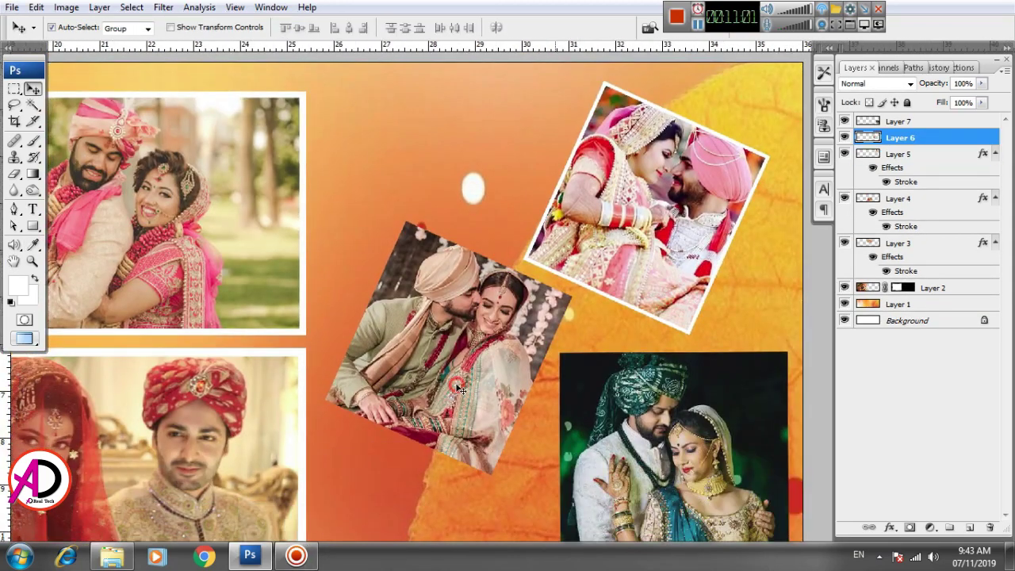
double_click(960, 142)
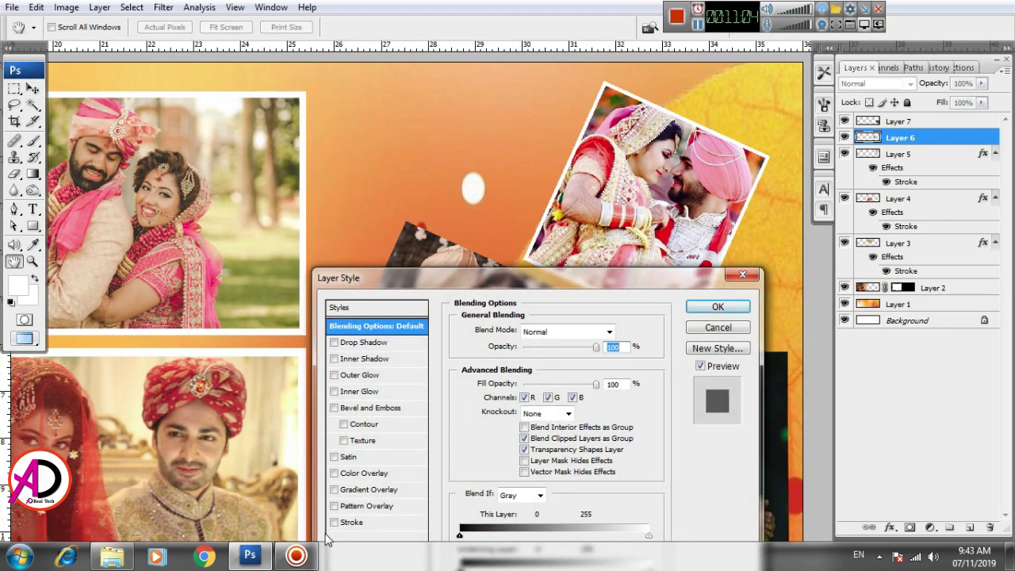
left_click(353, 524)
left_click(491, 424)
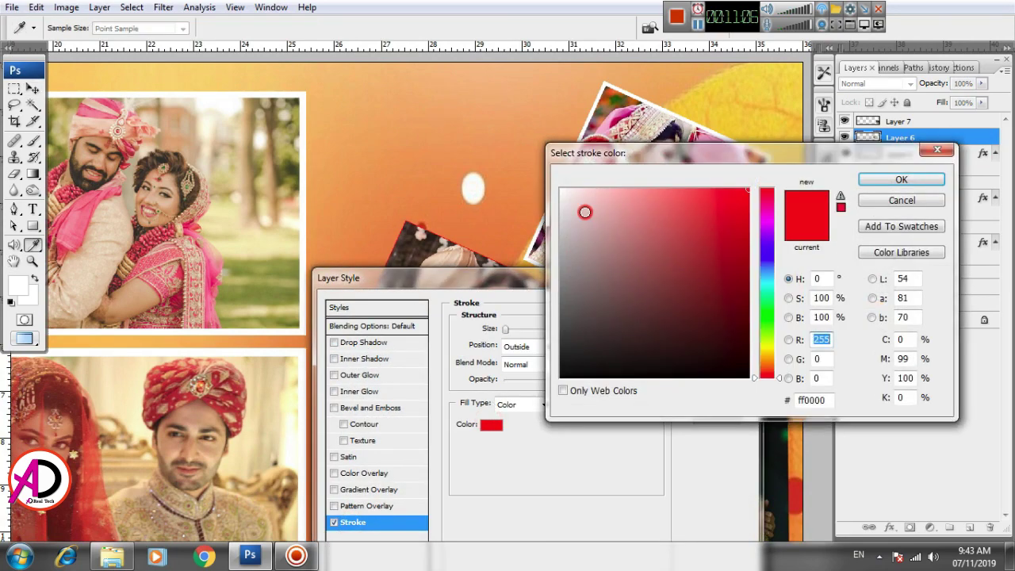
left_click_drag(585, 212, 549, 175)
left_click(917, 176)
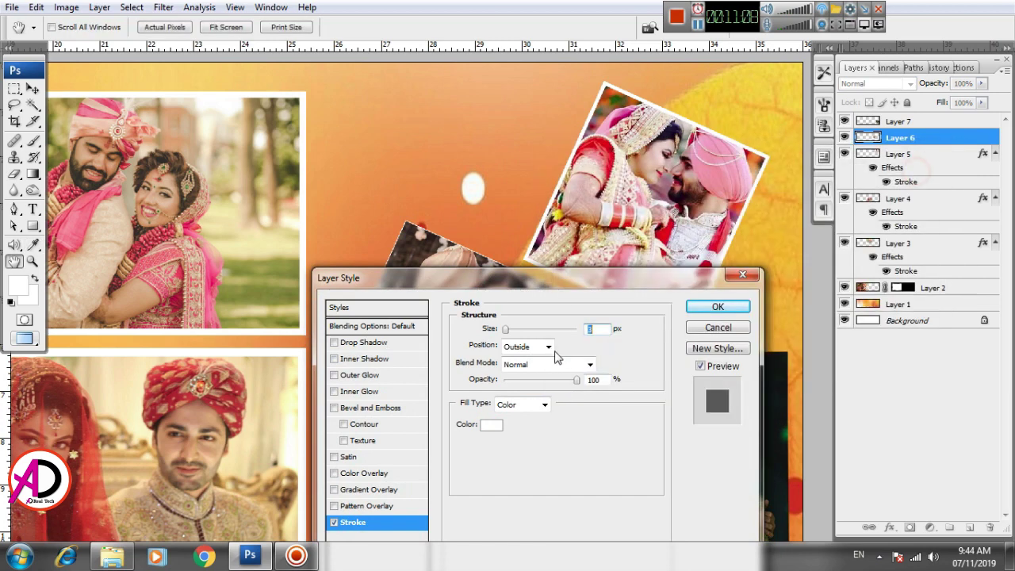
Step: Set the lower tilted photo's stroke position to Inside and widen it to match the upper tilted photo's border
left_click(548, 347)
left_click(520, 370)
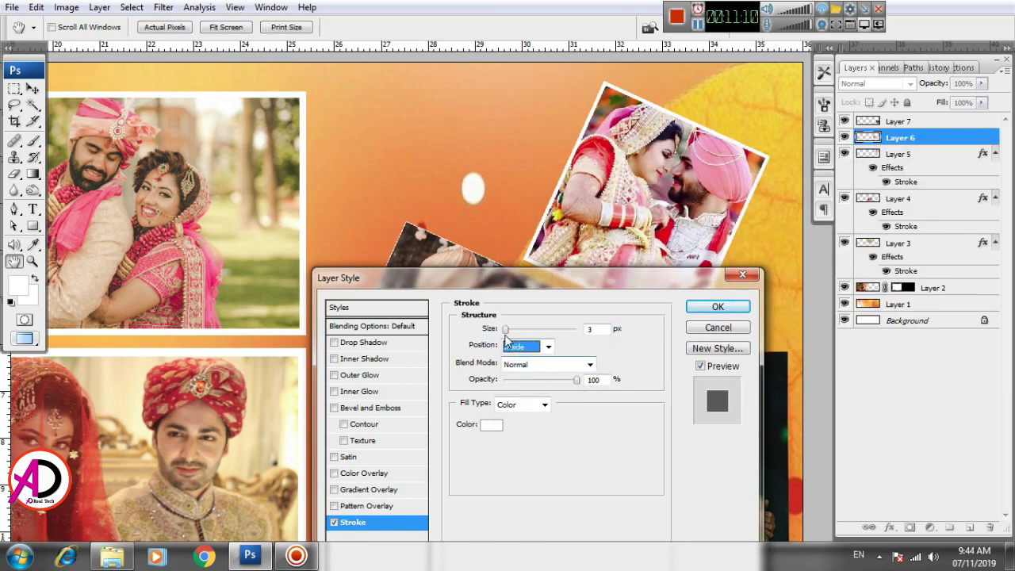
left_click_drag(506, 329, 514, 331)
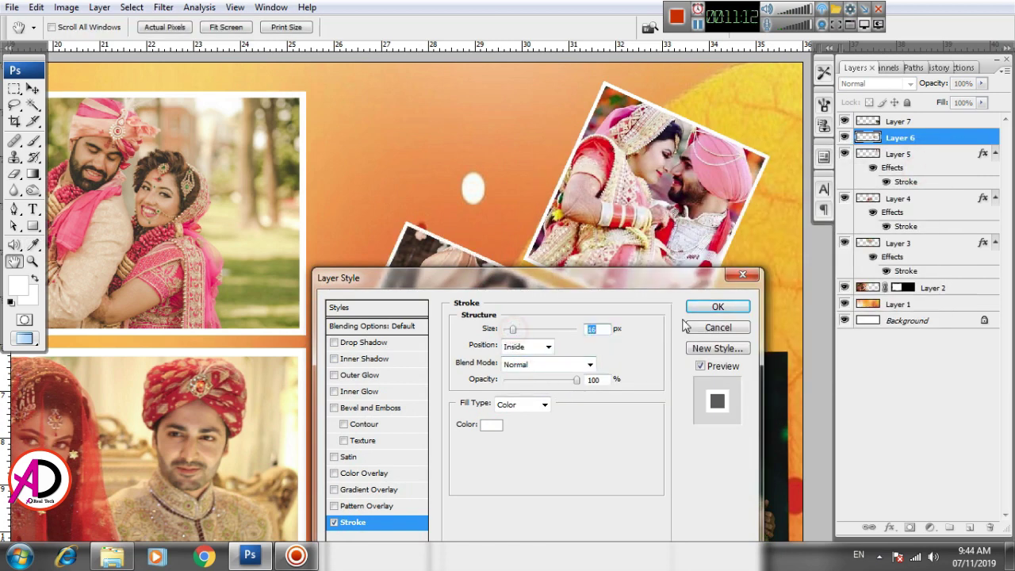
left_click(703, 310)
Step: Add an 18 px white stroke to the upright photo of the green-turban couple
left_click_drag(636, 390, 586, 214)
left_click(641, 304)
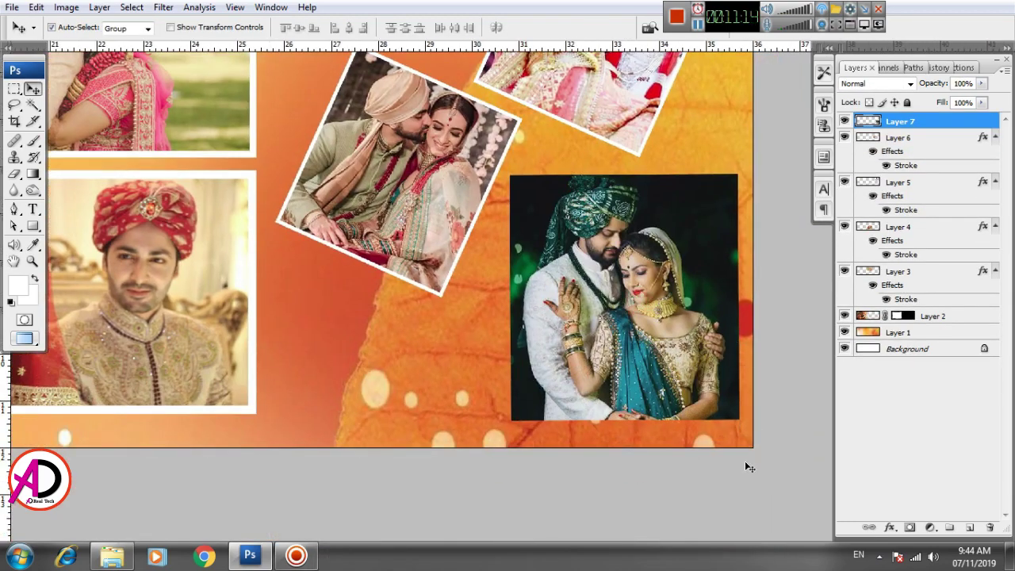
left_click(893, 527)
left_click(880, 518)
left_click(495, 429)
left_click_drag(590, 290, 560, 189)
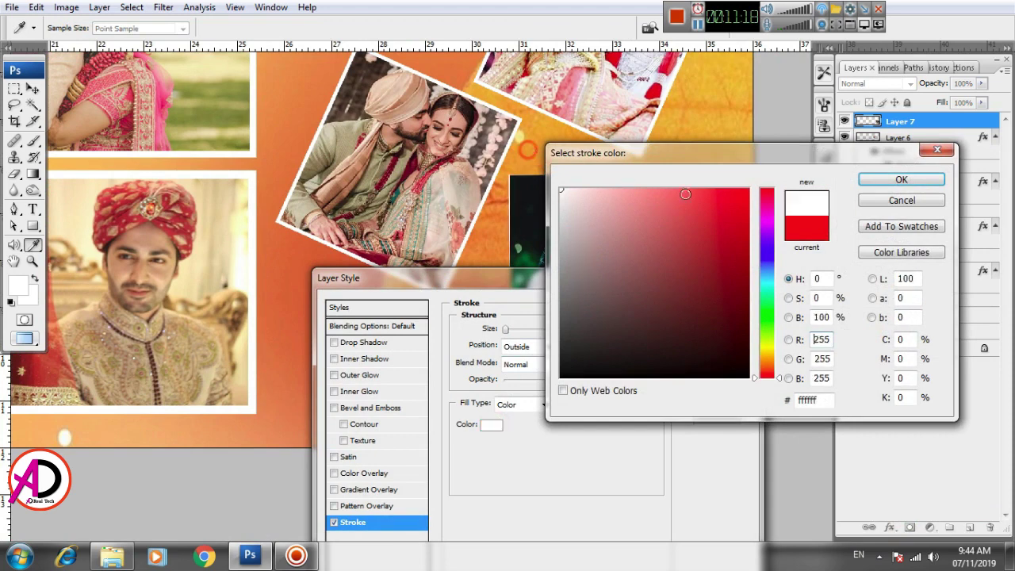
left_click(895, 180)
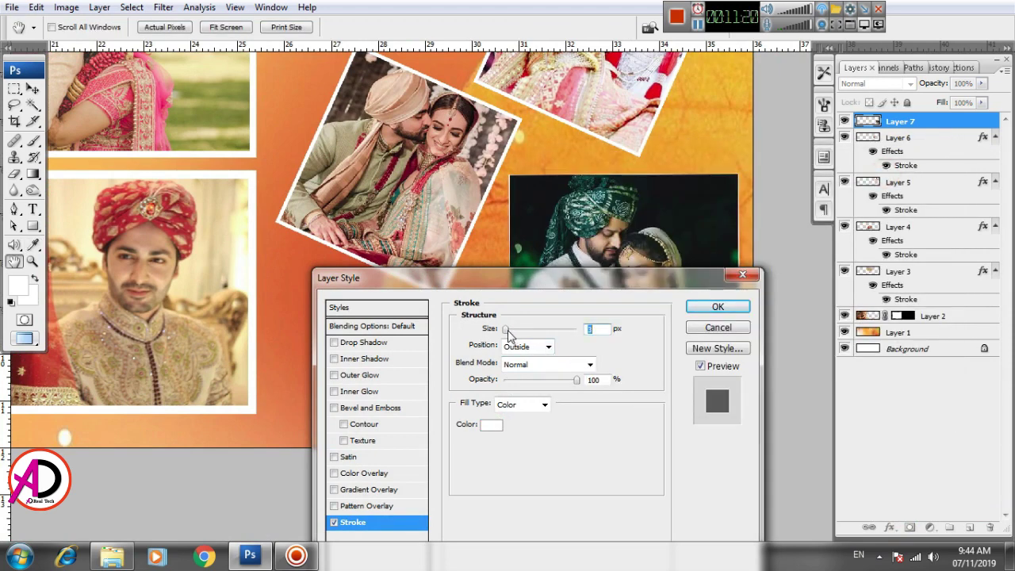
left_click_drag(508, 331, 515, 331)
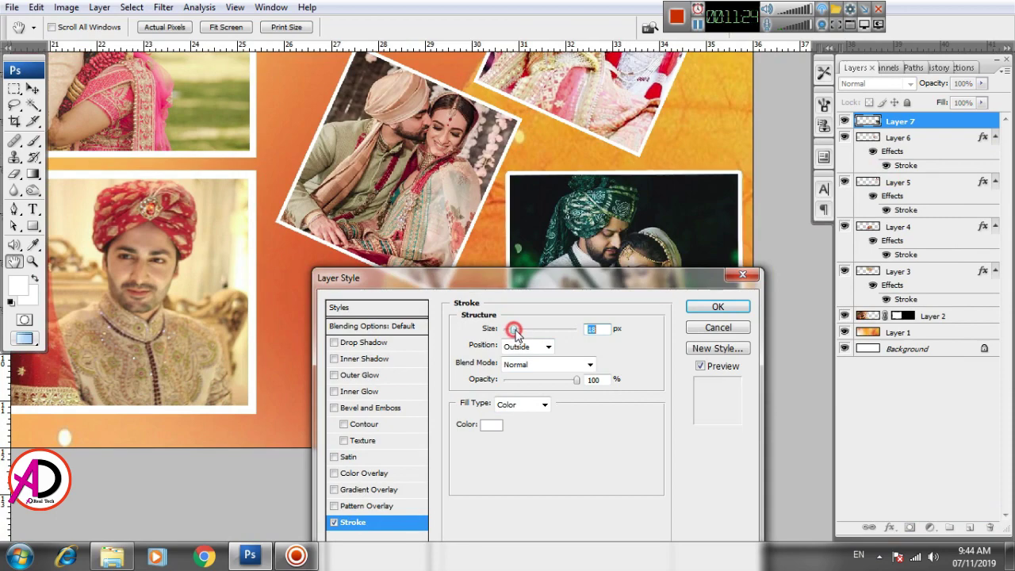
left_click(718, 306)
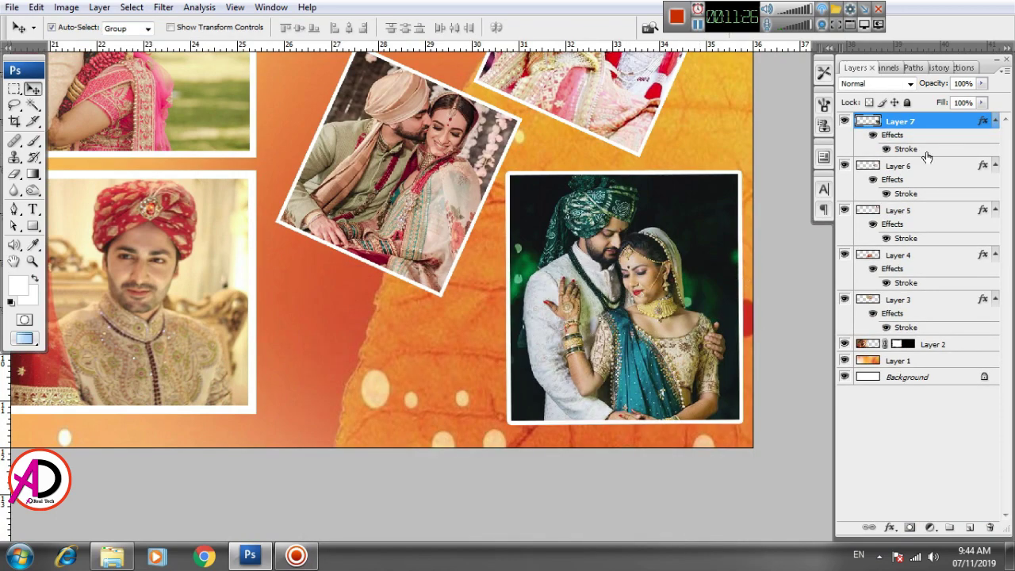
Step: Change the green-turban photo's stroke position to Inside so its border has sharp corners
double_click(918, 151)
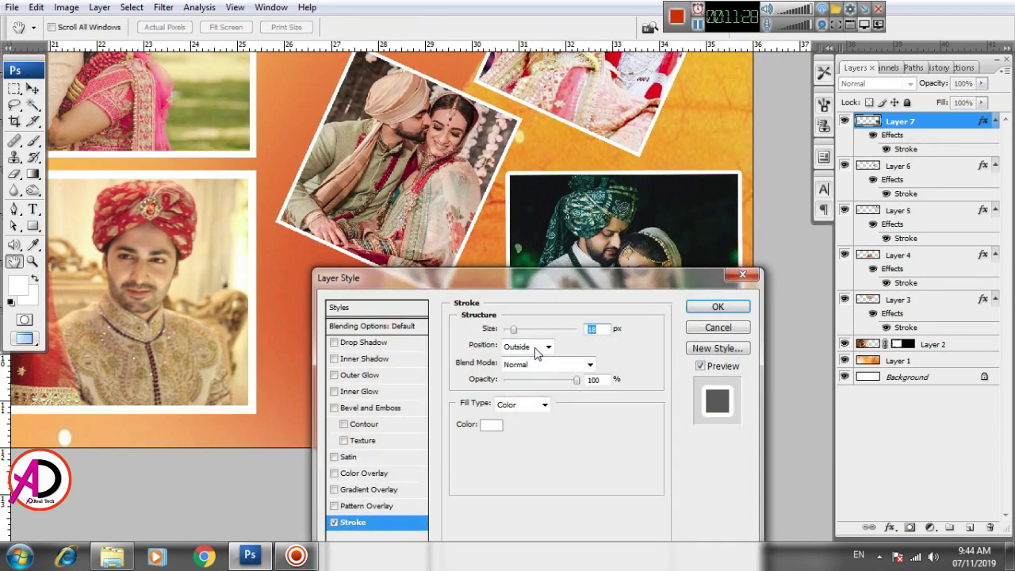
left_click(536, 349)
left_click(528, 374)
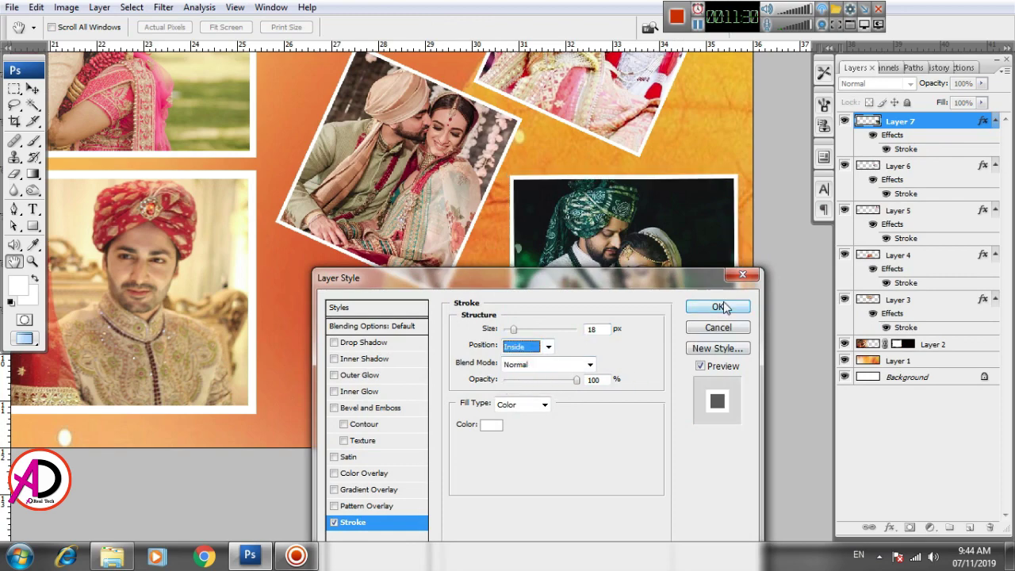
left_click(718, 307)
Step: Examine the whole album layout with all the bordered photos in place
key("v")
key("ctrl+minus")
key("ctrl+minus")
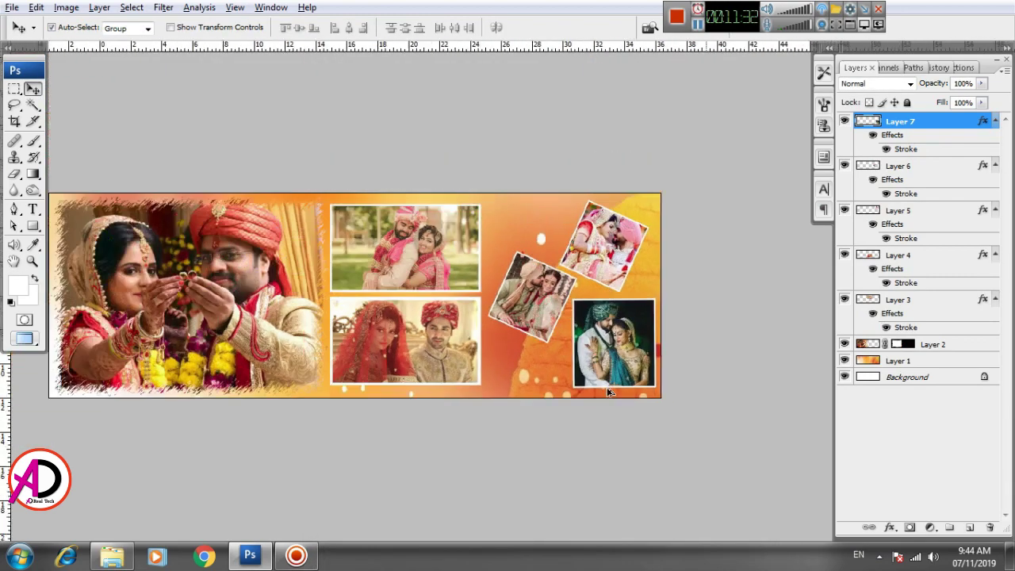
scroll(608, 389, "up", 3)
left_click_drag(415, 356, 553, 356)
scroll(559, 365, "down", 4)
scroll(559, 380, "up", 2)
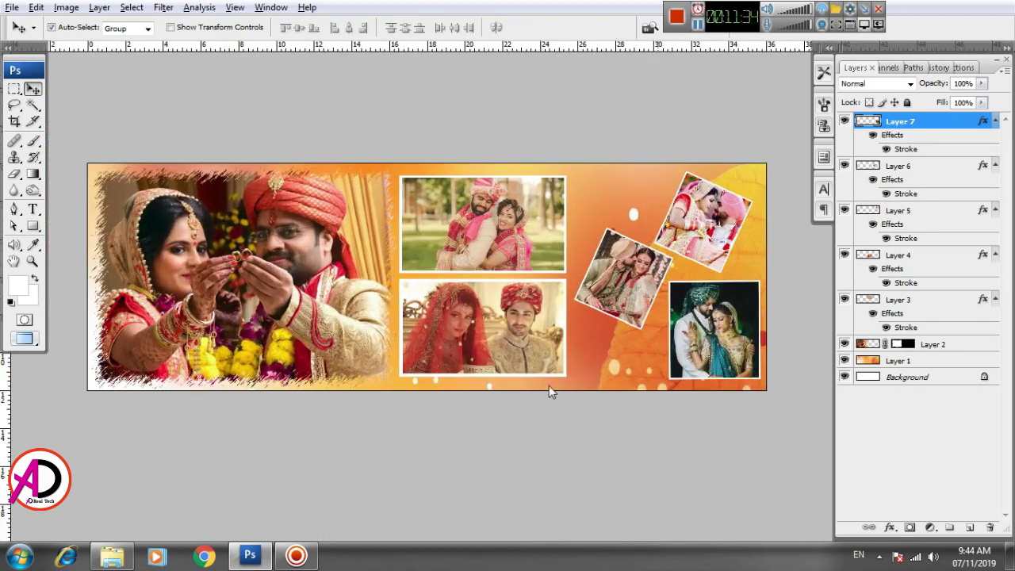
left_click_drag(551, 391, 558, 389)
scroll(554, 380, "down", 1)
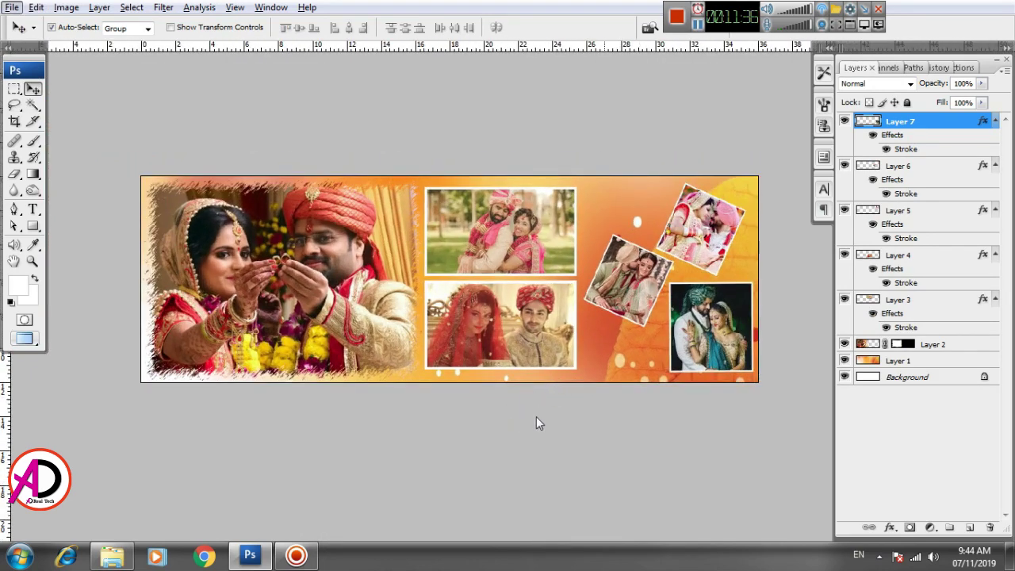
scroll(569, 437, "up", 1)
scroll(633, 438, "up", 1)
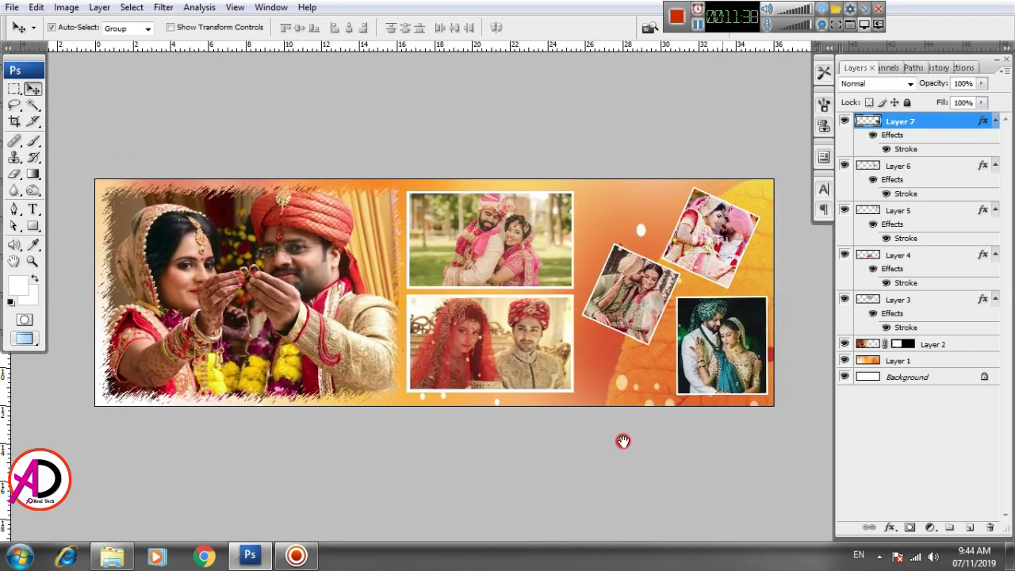
scroll(621, 438, "up", 1)
scroll(619, 438, "up", 4)
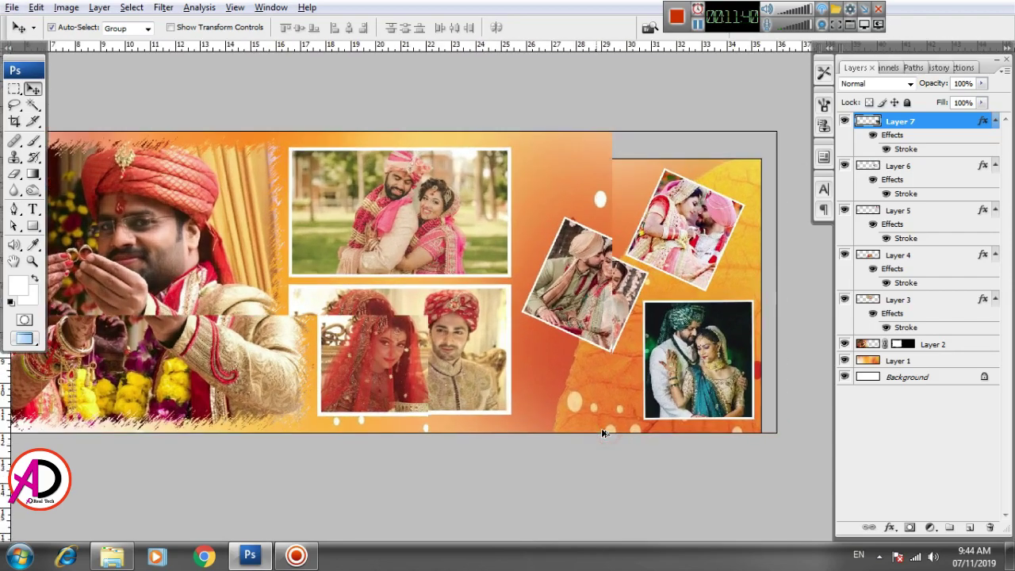
scroll(558, 412, "down", 4)
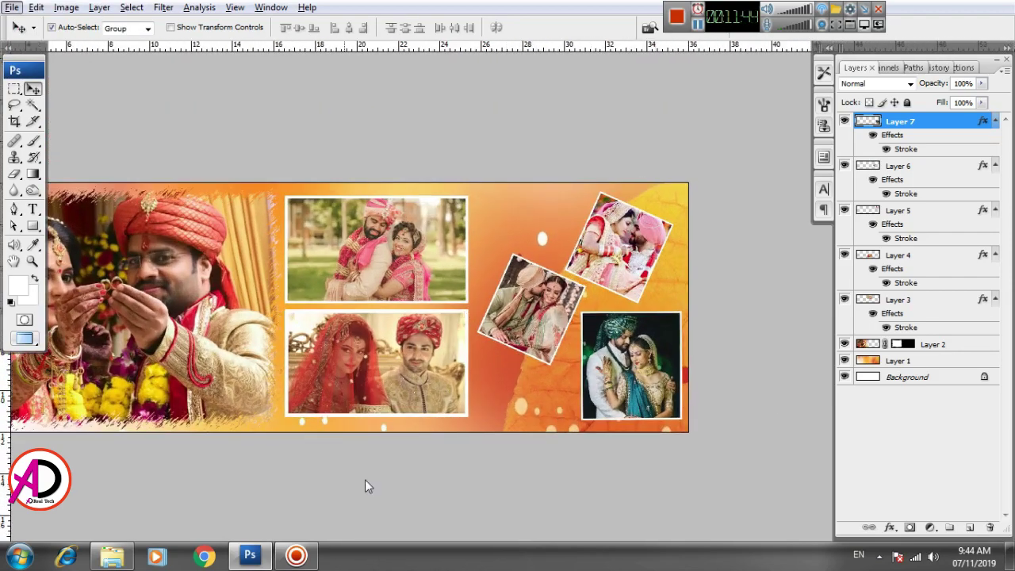
Step: Select the leaf background layer, open marriage-780x405 from the wedding folder in Photoshop, copy the whole image and return to the album layout
left_click(506, 414)
left_click(111, 556)
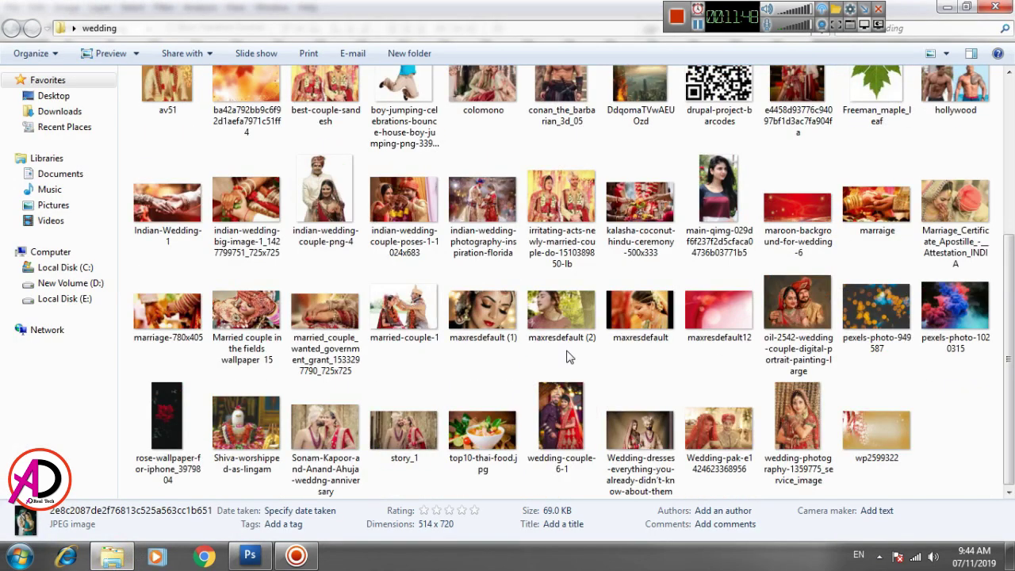
left_click_drag(170, 311, 414, 335)
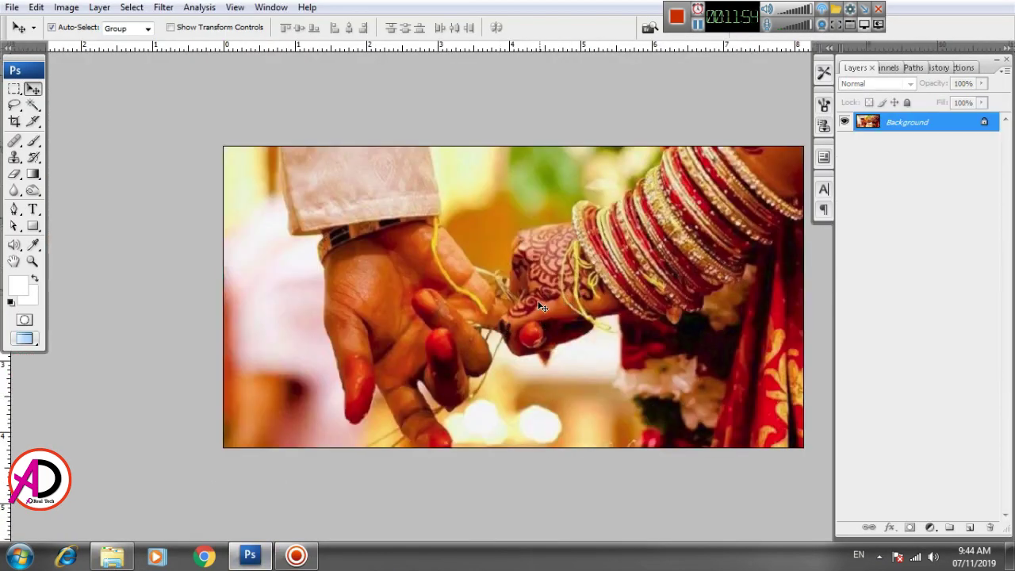
key("ctrl+a")
key("ctrl+c")
key("ctrl+w")
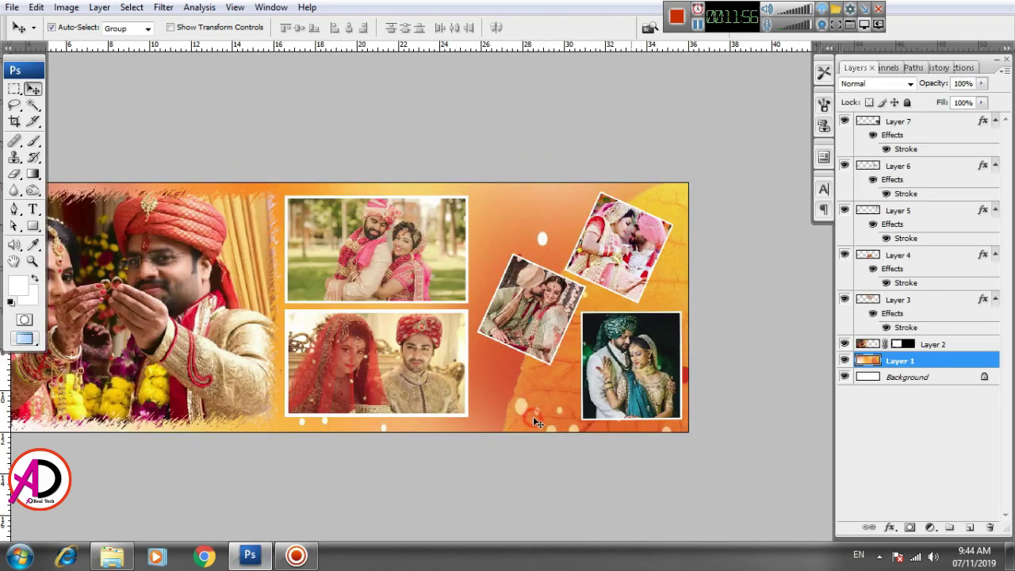
Step: Paste the holding-hands photo directly above the leaf background and move it just above the lower tilted photo
key("ctrl+v")
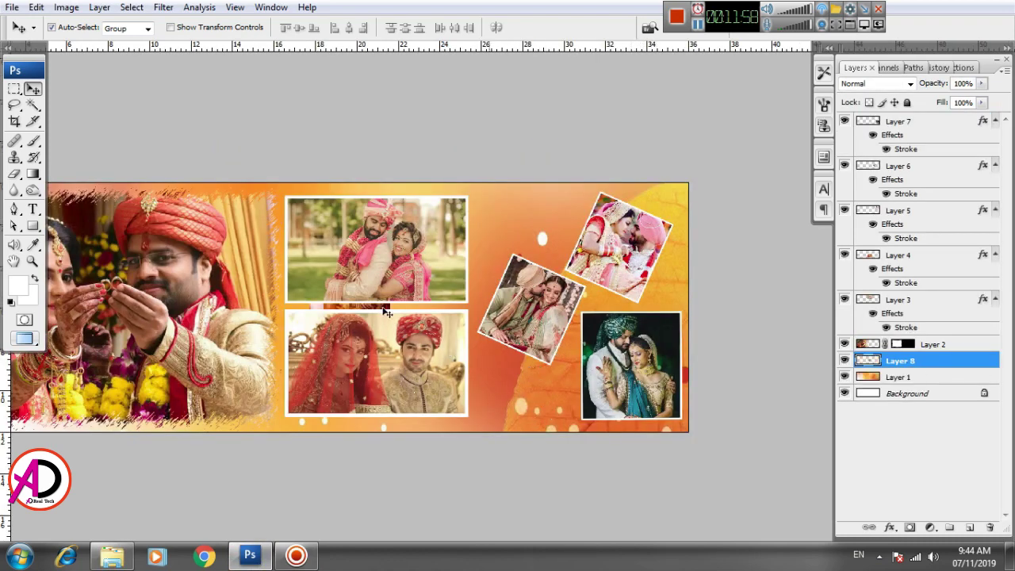
left_click_drag(373, 310, 536, 260)
Step: Hide the rough-edged couple photo and all five white-bordered photos, leaving the holding-hands photo over the leaf background
left_click(845, 344)
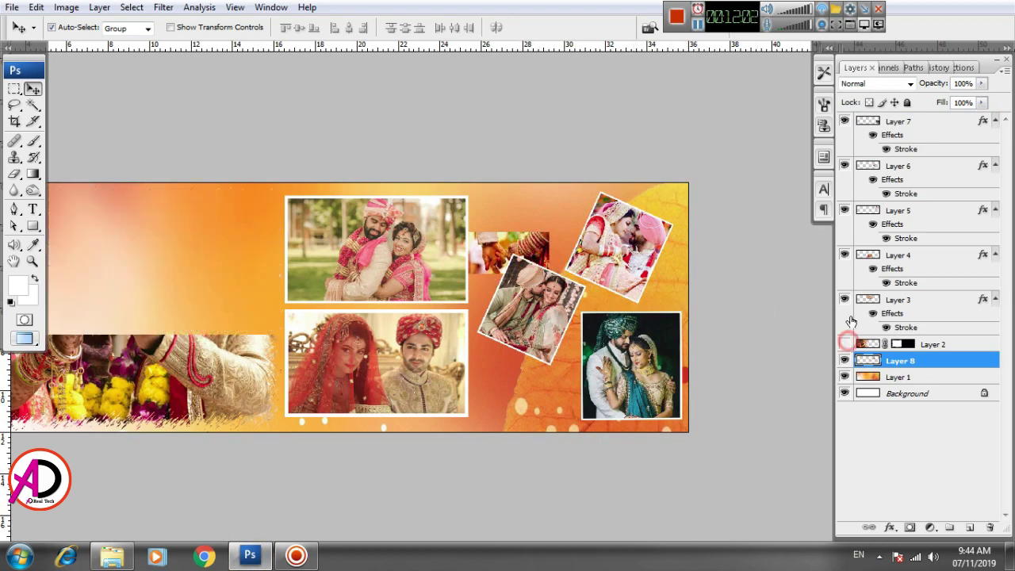
left_click(845, 299)
left_click(845, 255)
left_click(845, 210)
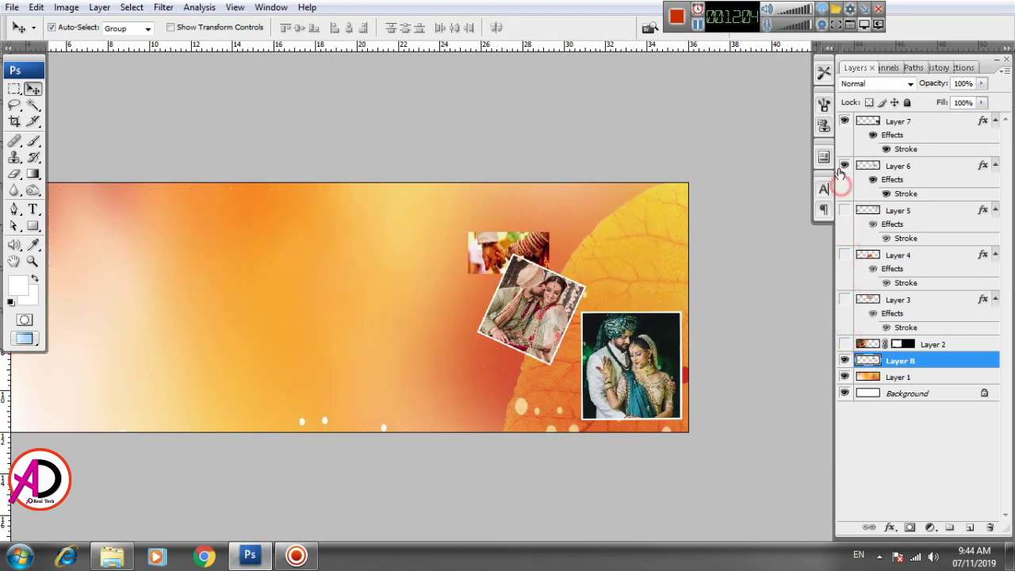
left_click(844, 165)
left_click(845, 122)
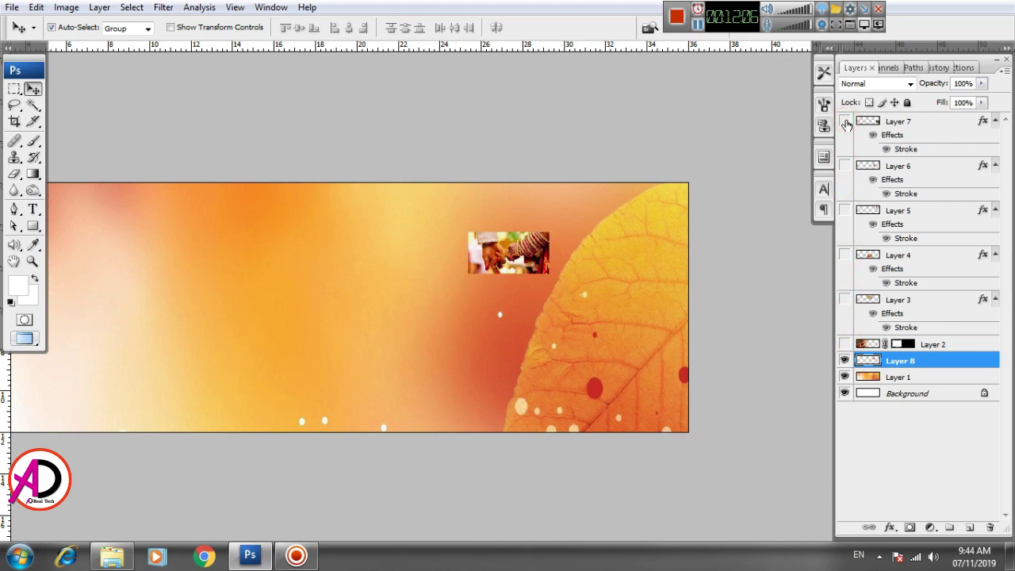
Step: Enlarge the holding-hands photo to about 424% and set its edge flush with the album page's right edge
left_click_drag(512, 251, 679, 220)
key("ctrl+t")
left_click_drag(636, 275, 645, 274)
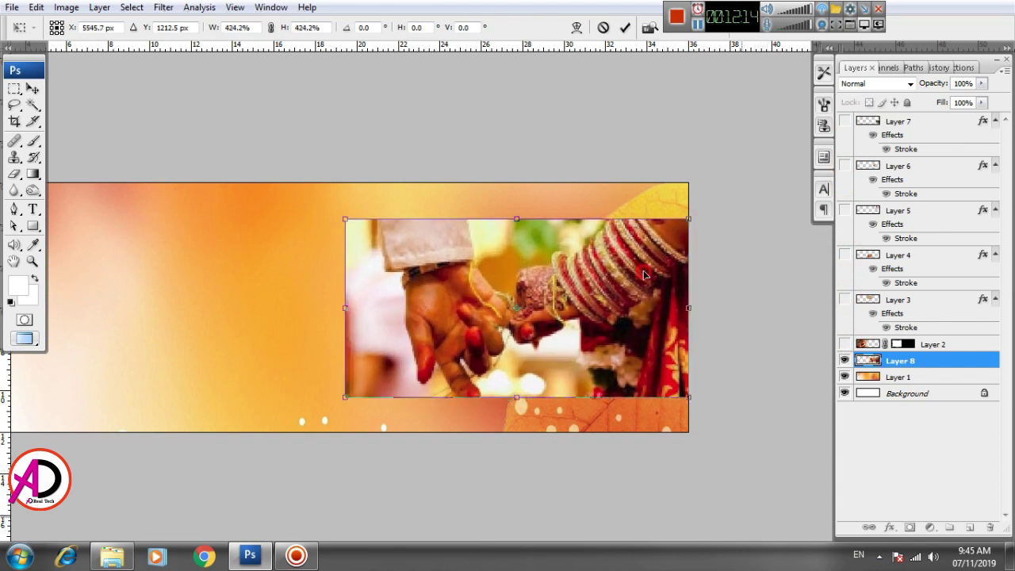
key("Return")
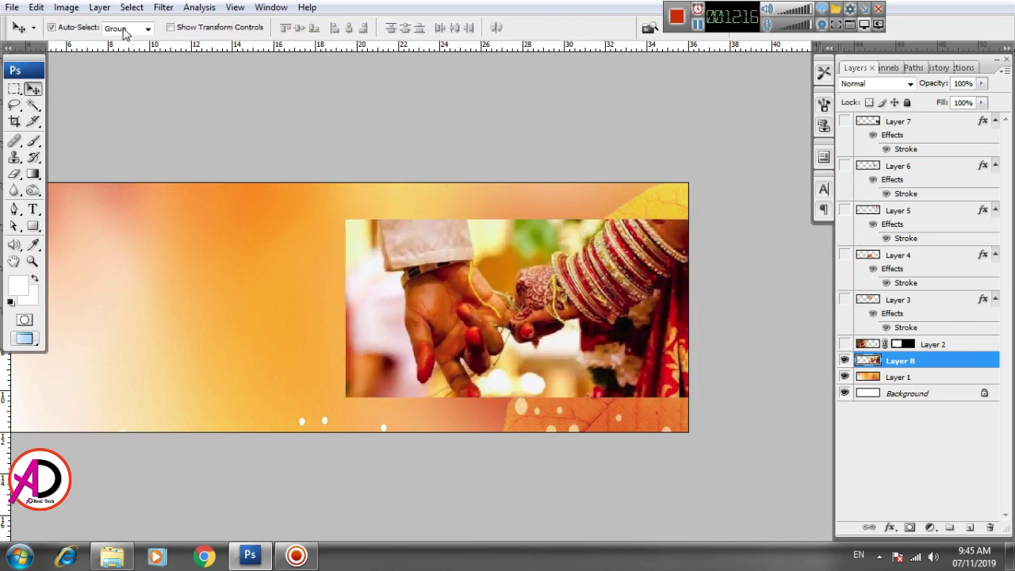
Step: Add a Hide All layer mask to the holding-hands photo and switch to the Brush tool
left_click(99, 7)
left_click(131, 185)
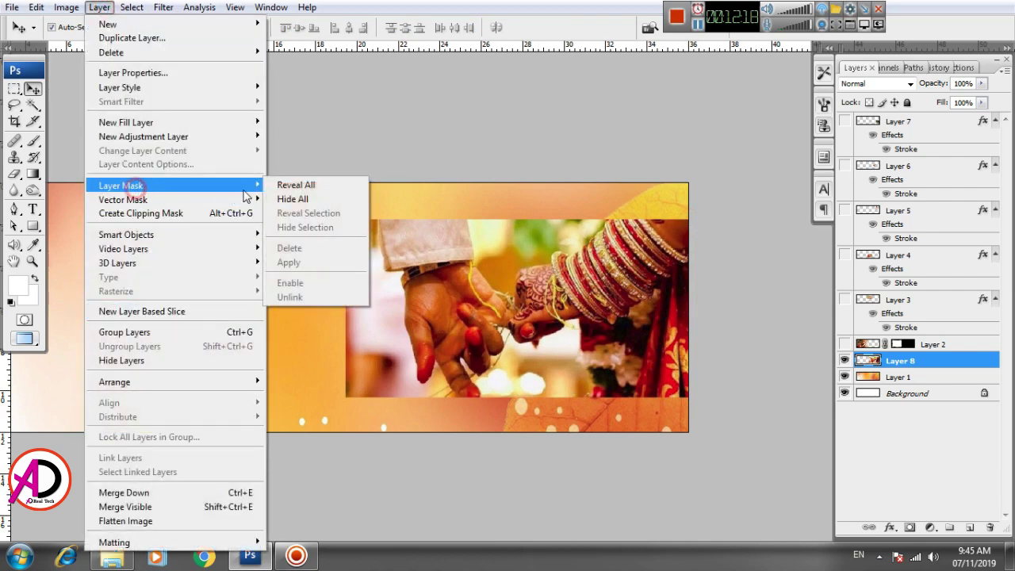
left_click(287, 199)
left_click(34, 141)
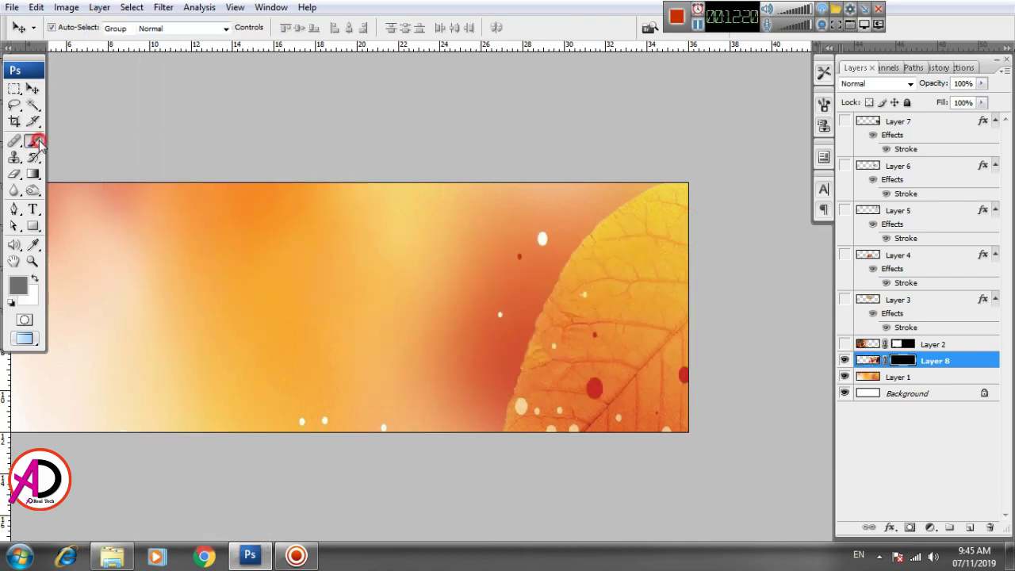
key("bracketleft")
key("bracketleft")
key("bracketleft")
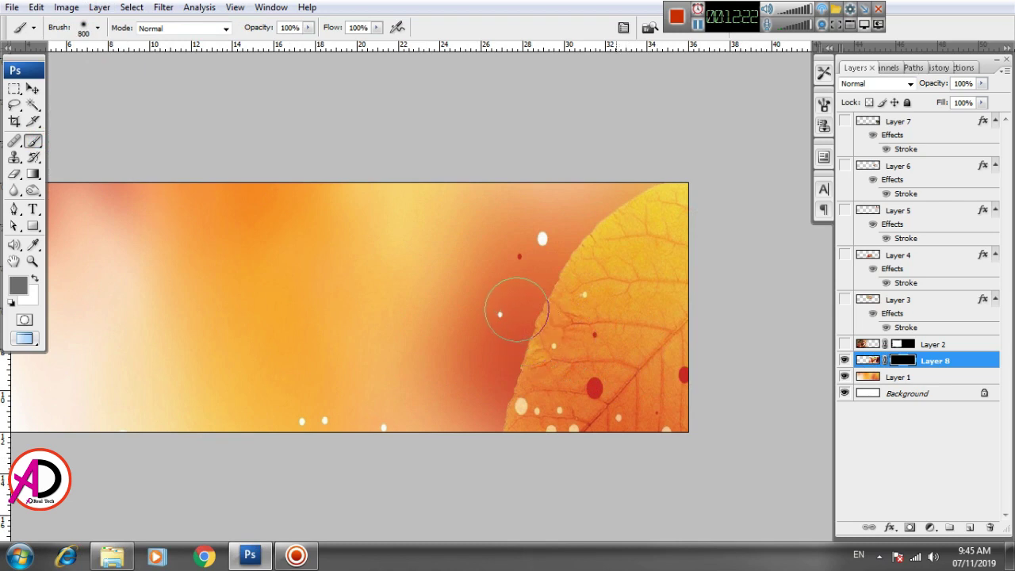
mouse_move(525, 308)
left_mouse_down()
mouse_move(479, 307)
mouse_move(496, 323)
mouse_move(568, 305)
mouse_move(532, 290)
mouse_move(462, 303)
mouse_move(472, 328)
mouse_move(552, 336)
mouse_move(583, 320)
mouse_move(577, 291)
mouse_move(548, 281)
mouse_move(518, 281)
mouse_move(505, 300)
mouse_move(424, 278)
mouse_move(459, 306)
mouse_move(517, 307)
mouse_move(598, 281)
mouse_move(494, 307)
mouse_move(426, 310)
mouse_move(573, 315)
mouse_move(638, 287)
mouse_move(636, 268)
mouse_move(606, 267)
mouse_move(664, 246)
mouse_move(638, 256)
left_mouse_up()
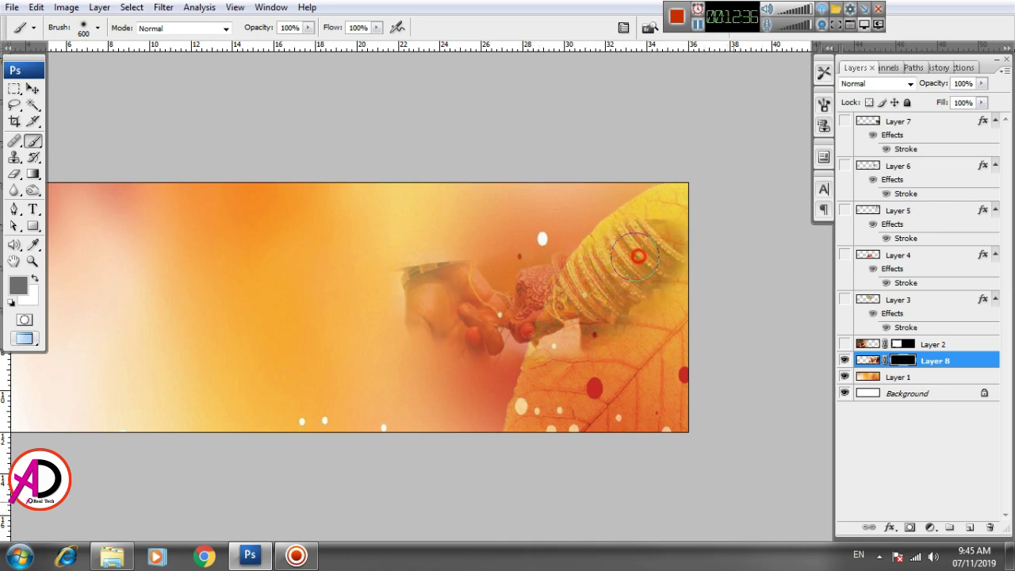
mouse_move(441, 288)
left_mouse_down()
mouse_move(402, 226)
mouse_move(417, 218)
mouse_move(412, 245)
mouse_move(425, 263)
left_mouse_up()
scroll(599, 369, "up", 2)
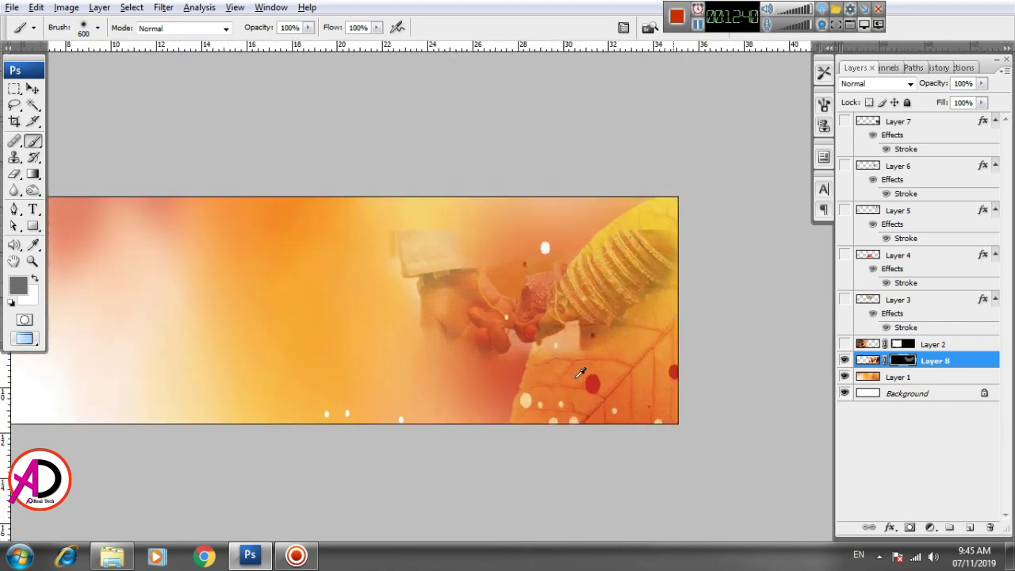
left_click_drag(600, 370, 660, 362)
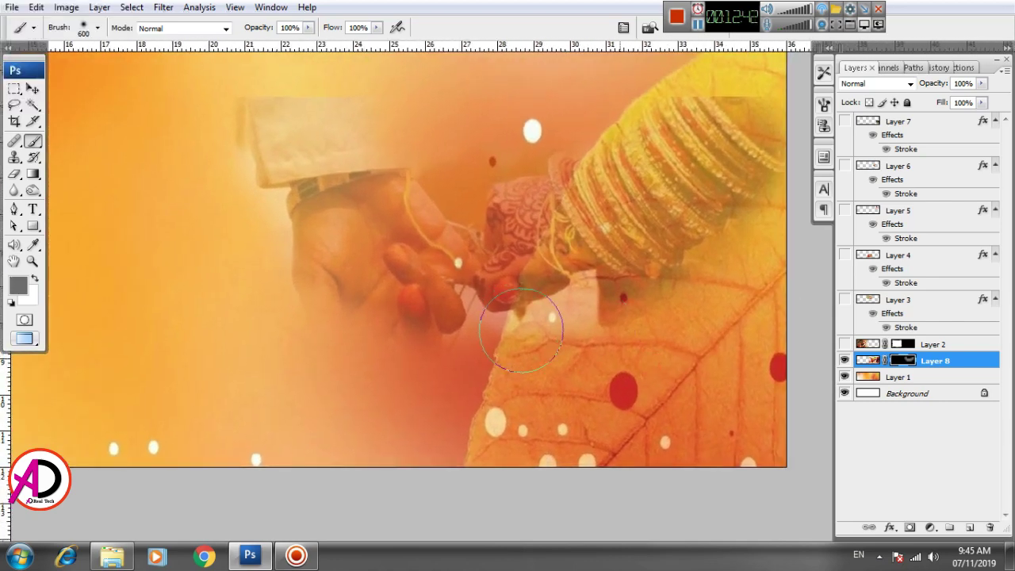
scroll(521, 330, "down", 5)
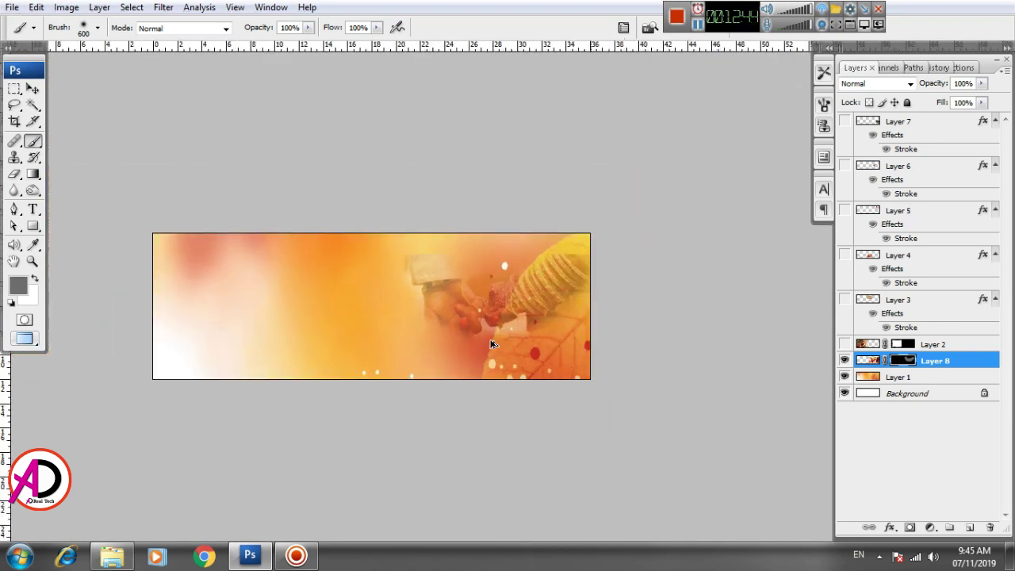
key("ctrl+z")
Step: Paint grey on the mask with an 800 px soft brush to faintly reveal the clasped hands and bangles over the leaf
scroll(461, 304, "up", 1)
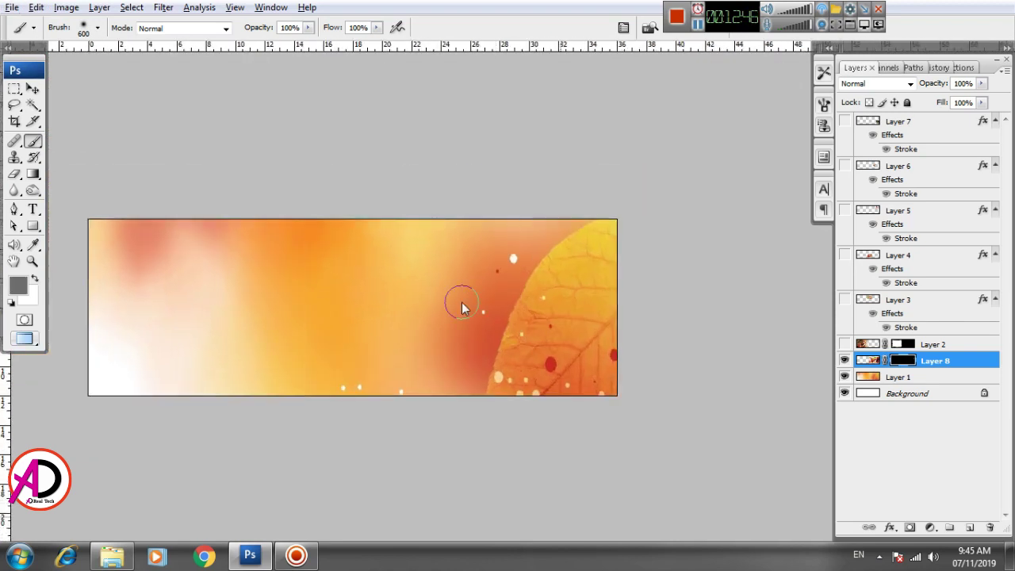
key("bracketright")
key("bracketright")
mouse_move(465, 310)
left_mouse_down()
mouse_move(476, 294)
mouse_move(528, 307)
mouse_move(468, 314)
mouse_move(447, 278)
mouse_move(547, 308)
mouse_move(607, 273)
mouse_move(547, 294)
mouse_move(436, 265)
mouse_move(542, 362)
left_mouse_up()
scroll(541, 365, "down", 2)
scroll(541, 365, "up", 1)
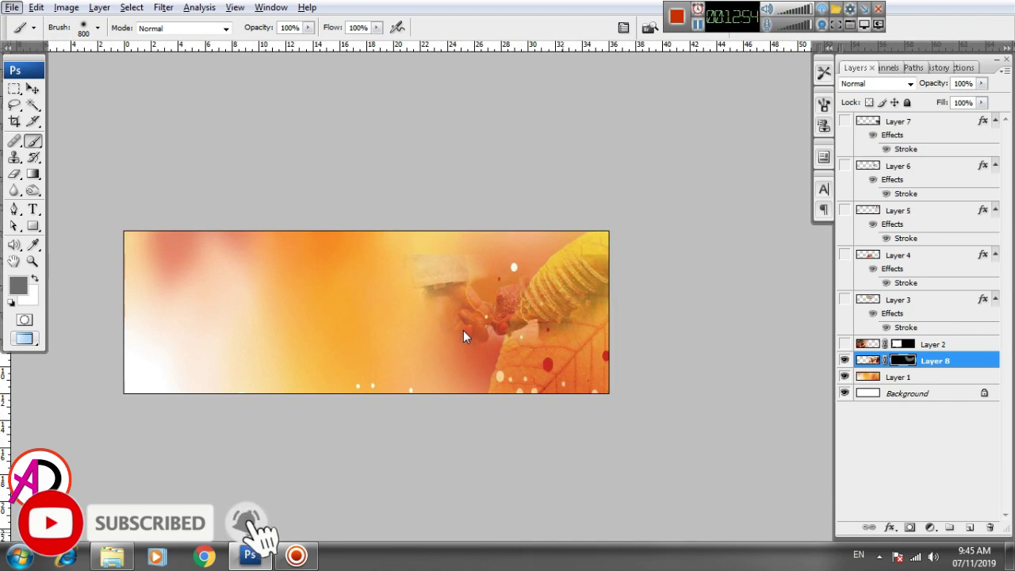
mouse_move(449, 301)
left_mouse_down()
mouse_move(544, 307)
mouse_move(473, 310)
mouse_move(559, 296)
mouse_move(472, 324)
mouse_move(447, 316)
mouse_move(555, 329)
left_mouse_up()
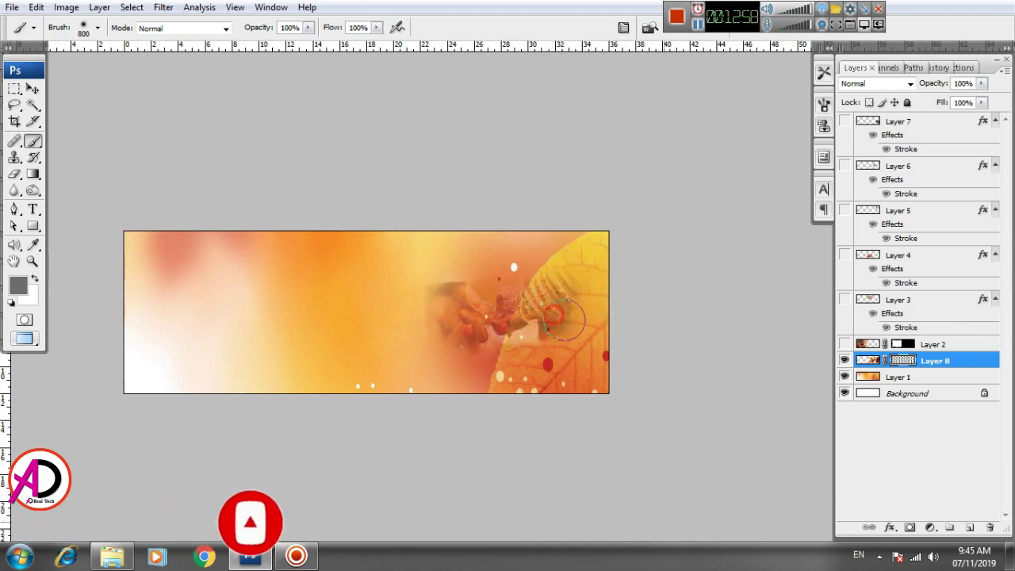
scroll(476, 416, "up", 3)
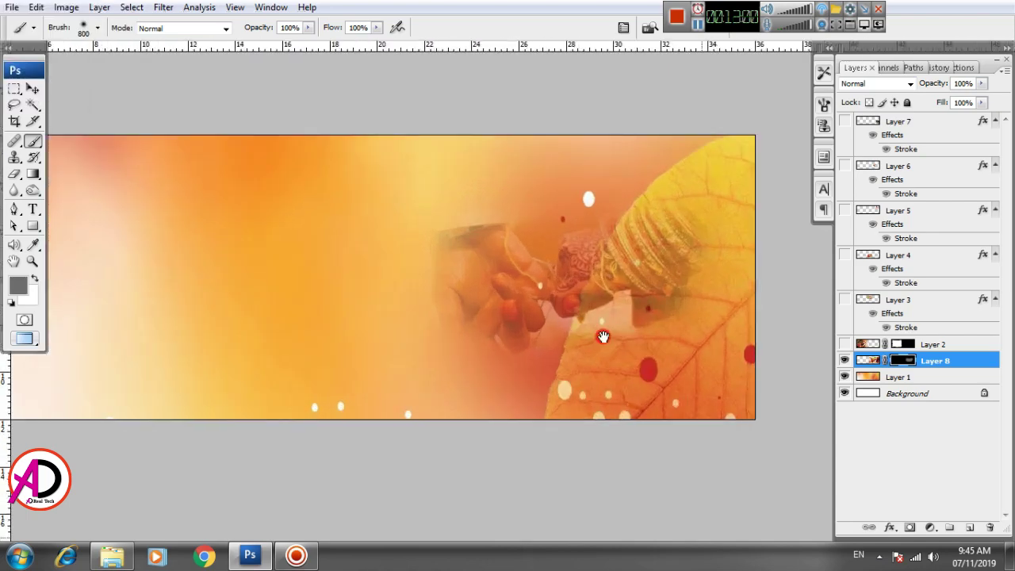
scroll(583, 339, "down", 1)
Step: Switch to the Move tool and show the rough-edged couple photo and all five bordered photos again
left_click(33, 89)
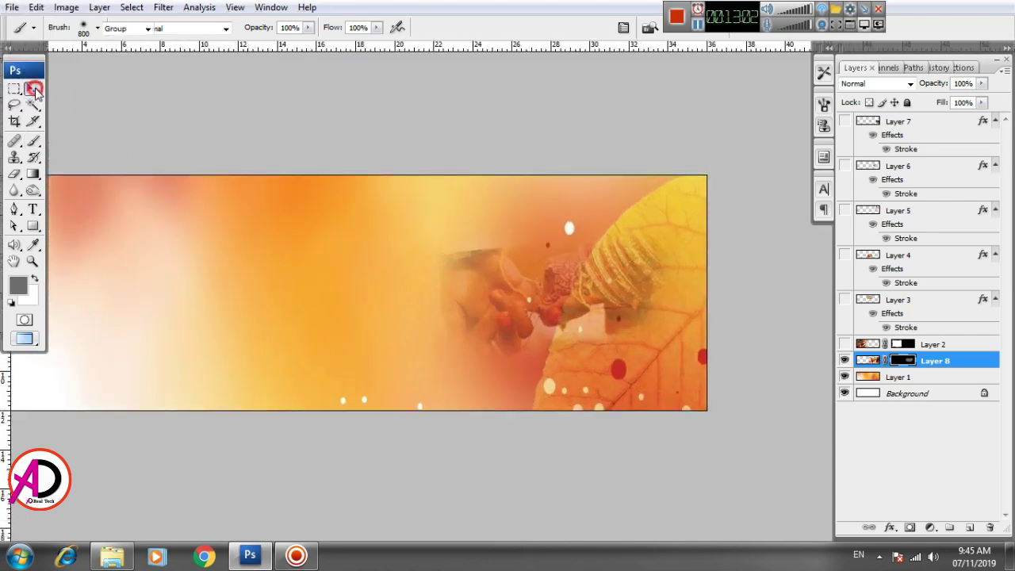
left_click(843, 336)
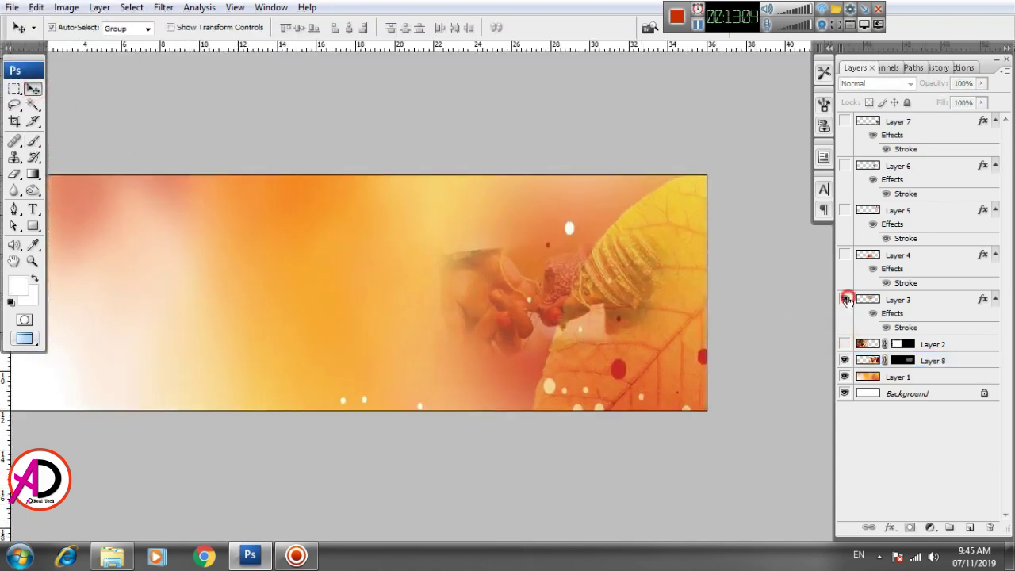
left_click(845, 300)
left_click(845, 344)
left_click(845, 255)
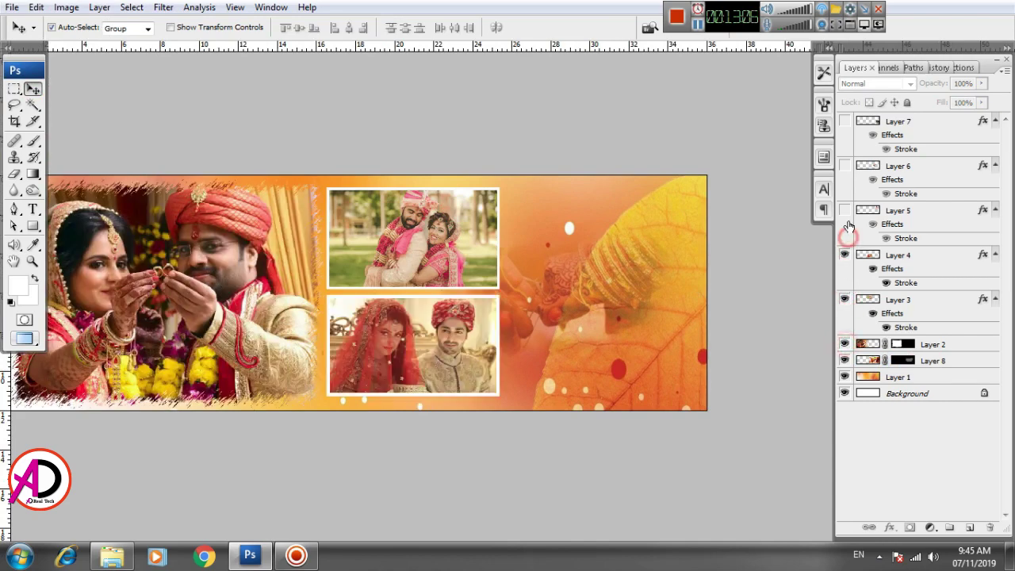
left_click(844, 210)
left_click(845, 165)
left_click(845, 120)
Step: Rotate the faded holding-hands photo -13.7°, scale it to 76.5% and move it up behind the upper tilted photo
scroll(627, 337, "down", 2)
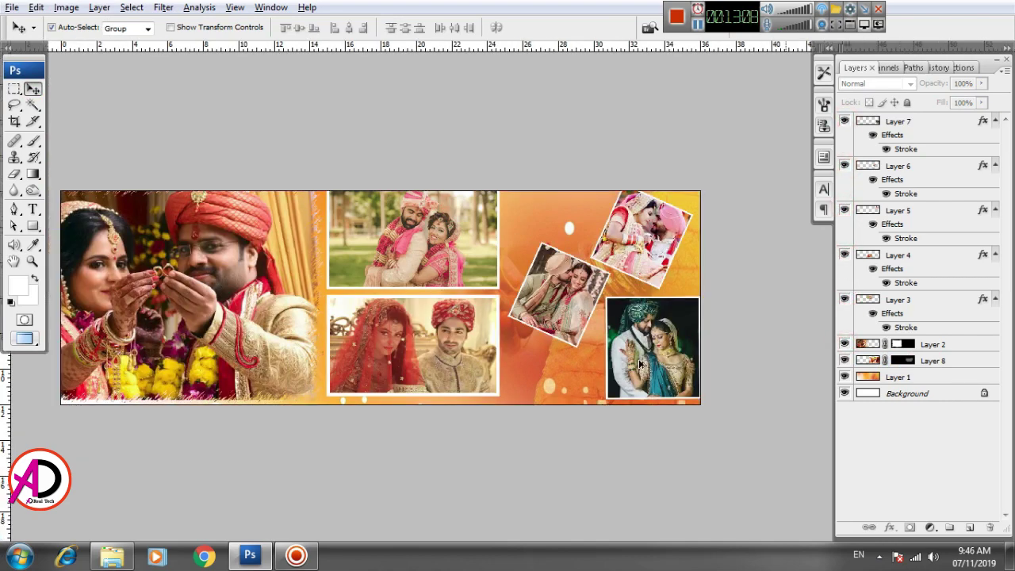
scroll(583, 365, "up", 1)
left_click_drag(539, 375, 569, 388)
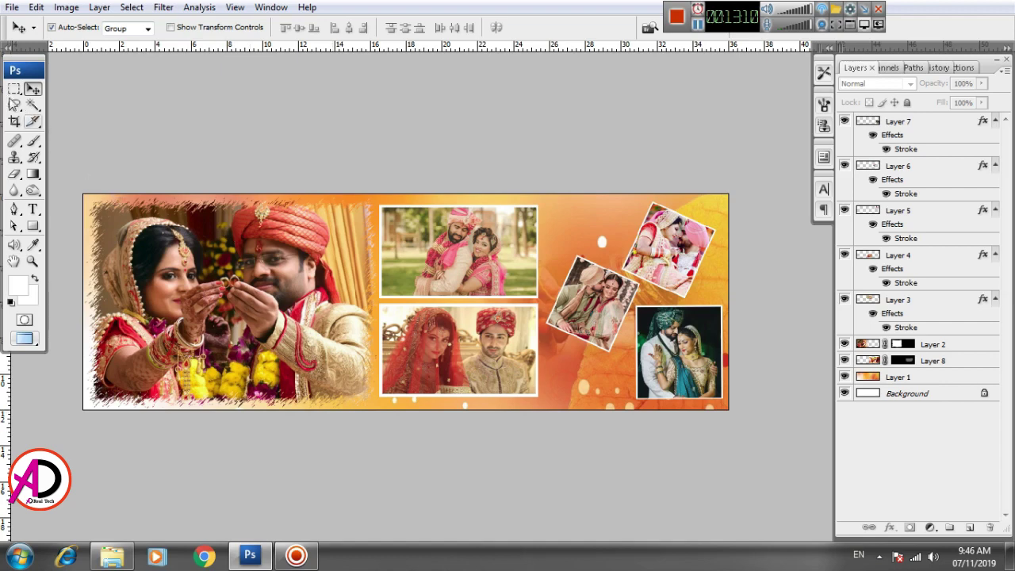
left_click(557, 339)
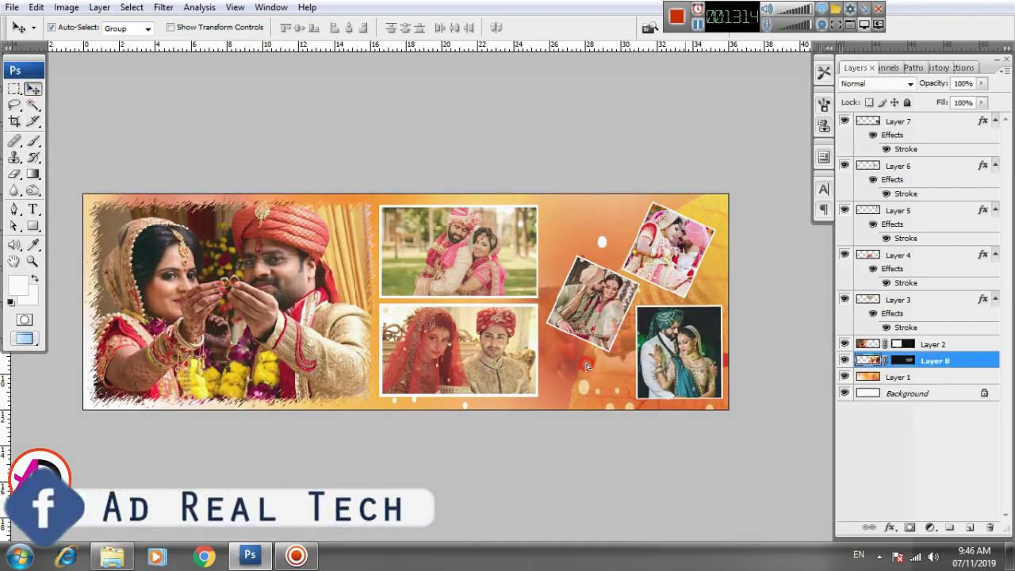
key("ctrl+t")
left_click_drag(787, 335, 790, 287)
left_click_drag(585, 354, 566, 274)
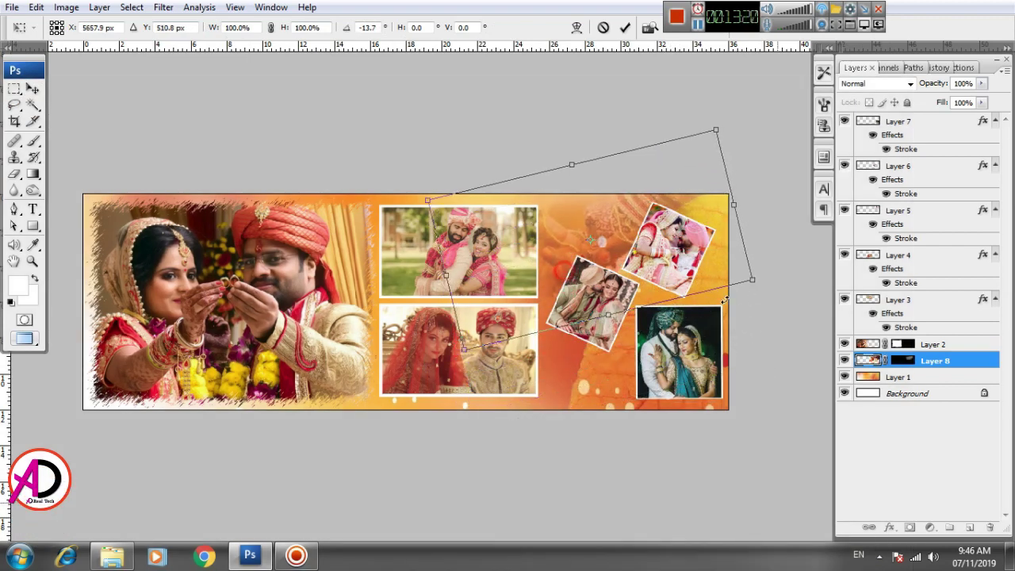
left_click_drag(712, 138, 684, 156)
double_click(624, 212)
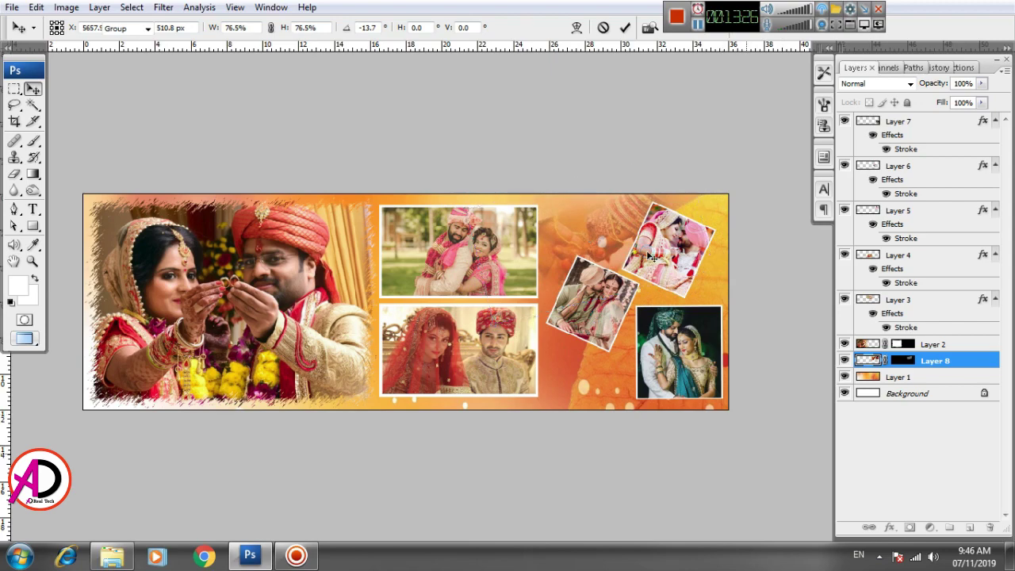
scroll(623, 239, "up", 1)
scroll(635, 249, "down", 1)
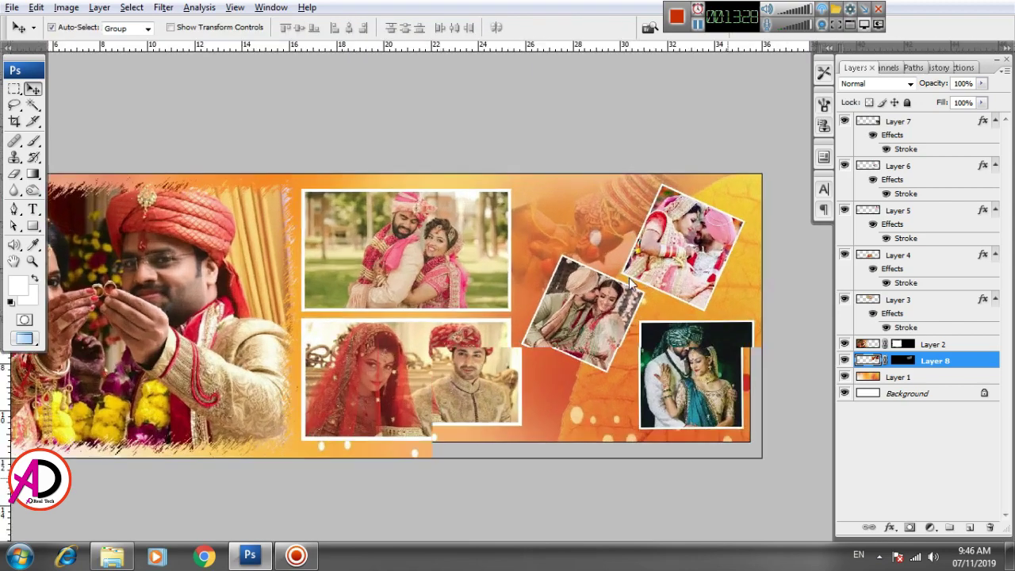
scroll(685, 283, "up", 1)
scroll(685, 283, "down", 1)
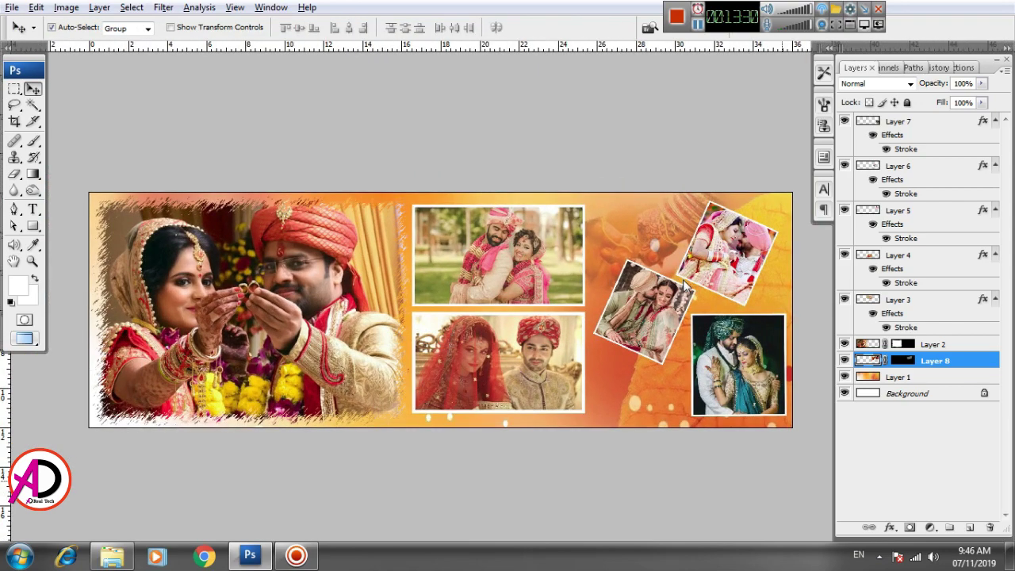